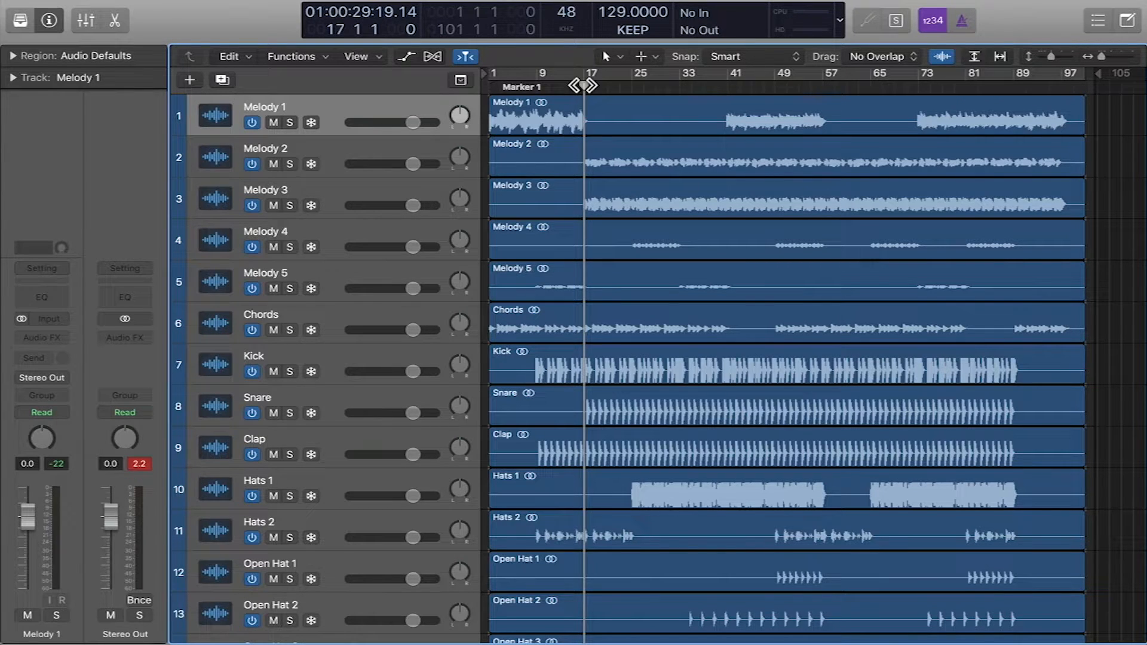
- Play the song from about bar 8 and solo the Melody 1, Melody 2 and Melody 3 tracks
left_click_drag(582, 86, 535, 86)
key("space")
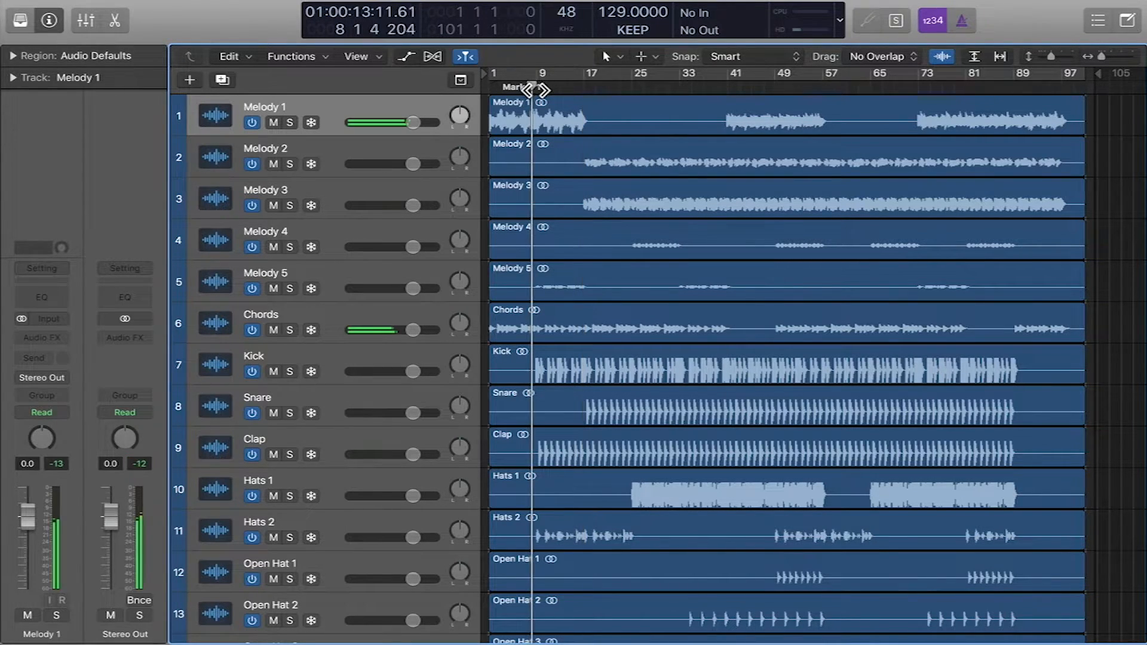
scroll(597, 212, "down", 1)
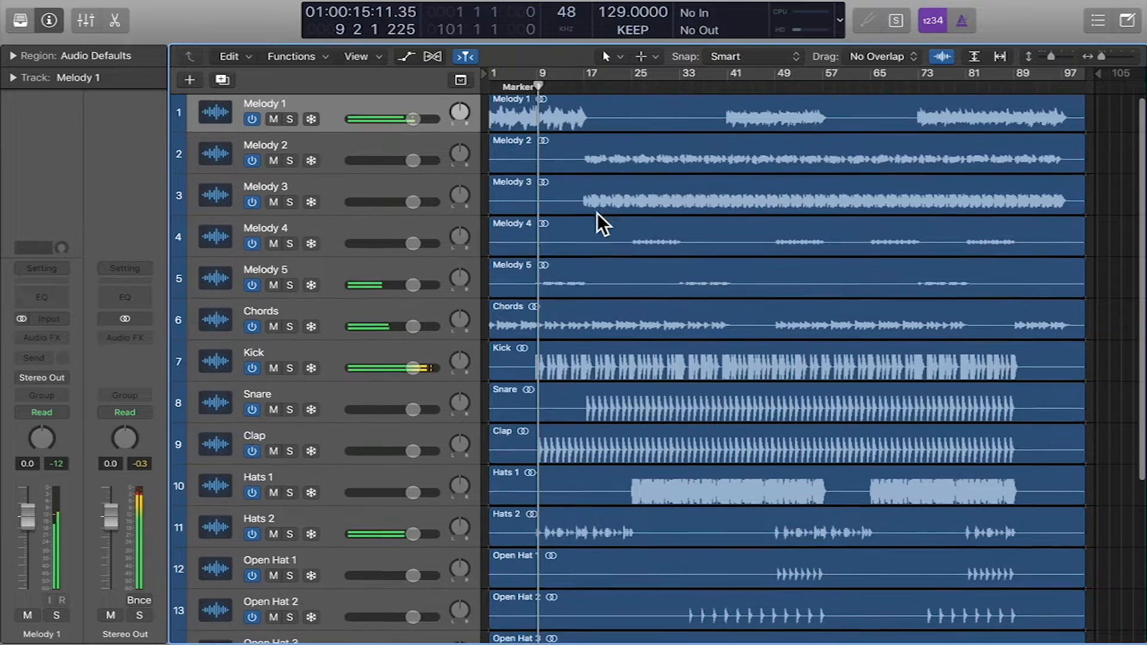
left_click(290, 114)
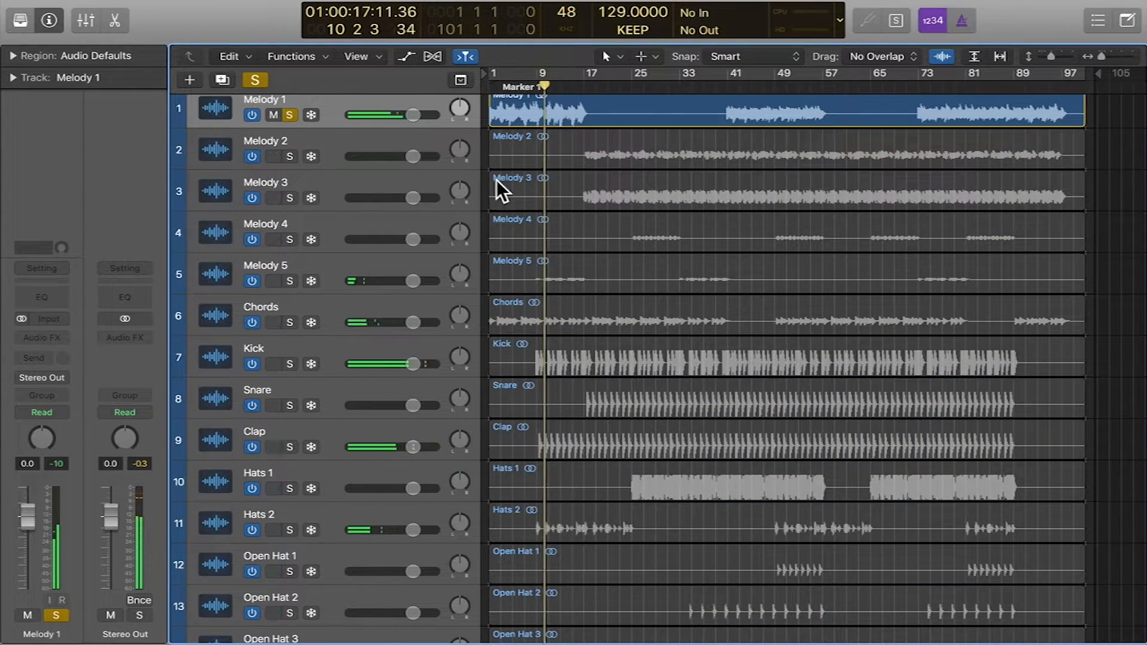
scroll(502, 173, "up", 1)
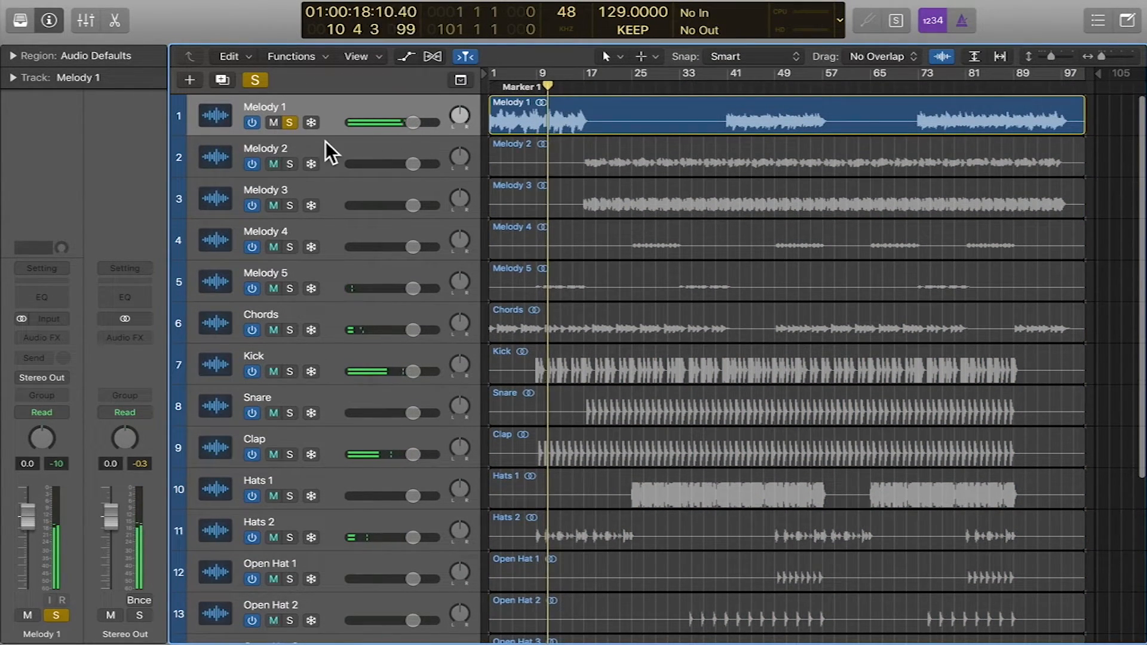
left_click(290, 164)
left_click(290, 205)
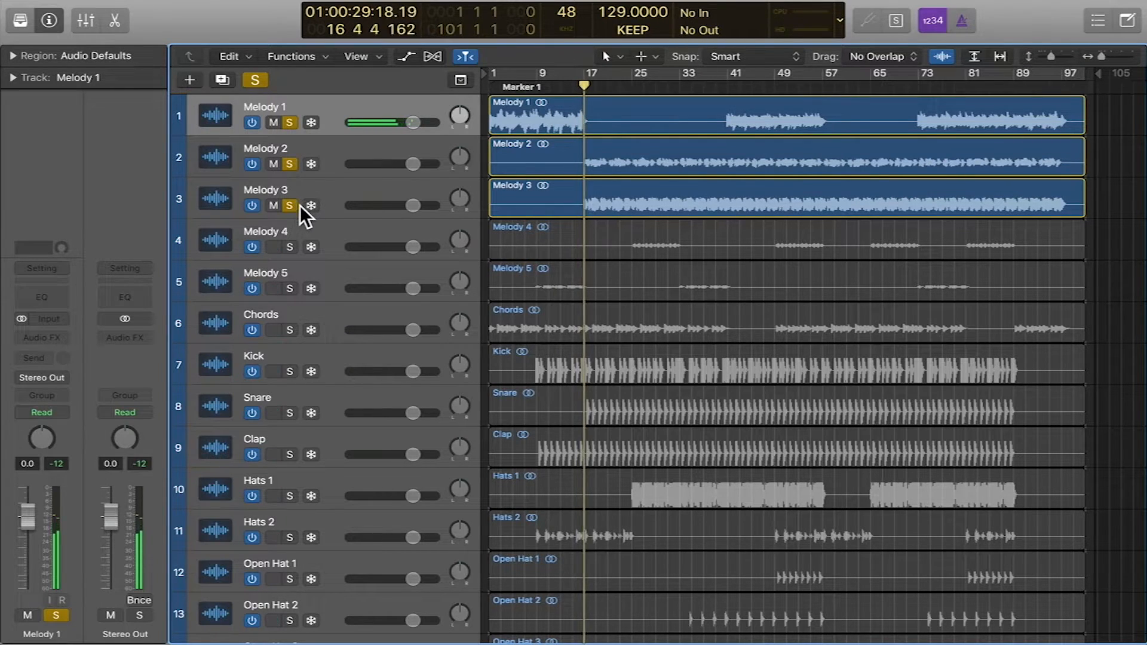
- Lower the Melody 3 volume clearly and the Melody 2 volume slightly to balance them against Melody 1
left_click_drag(391, 202, 361, 209)
left_click_drag(412, 164, 408, 164)
left_click_drag(397, 206, 392, 205)
- Audition the three soloed melodies at several points of the song and lower the Melody 1 volume to -1.2 dB
left_click(570, 77)
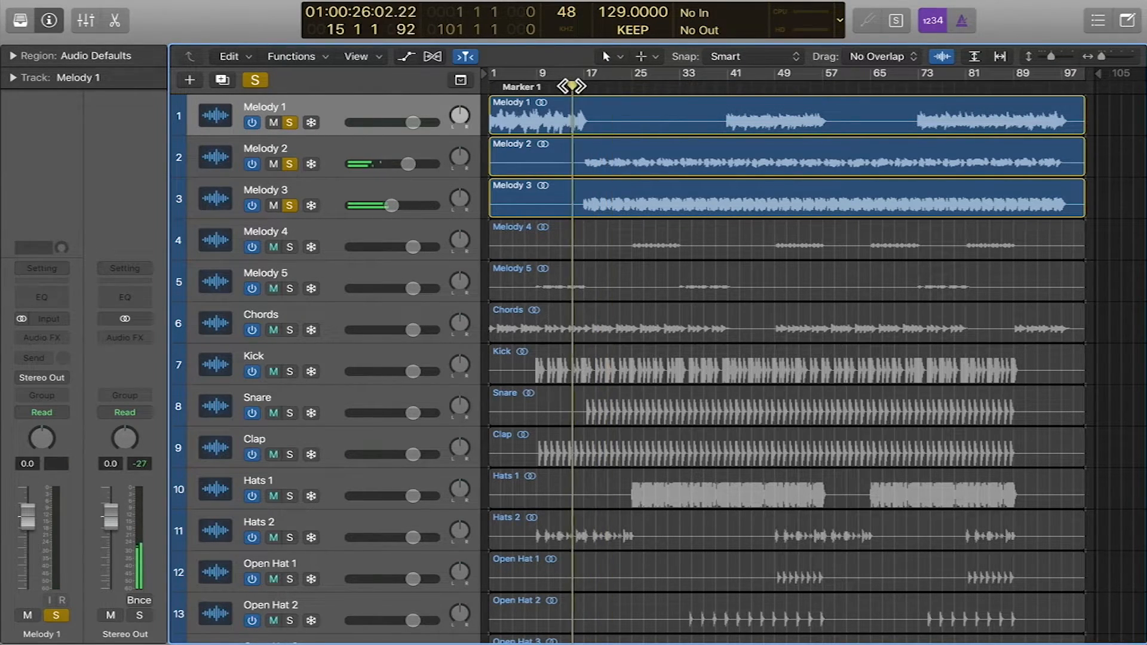
left_click(739, 88)
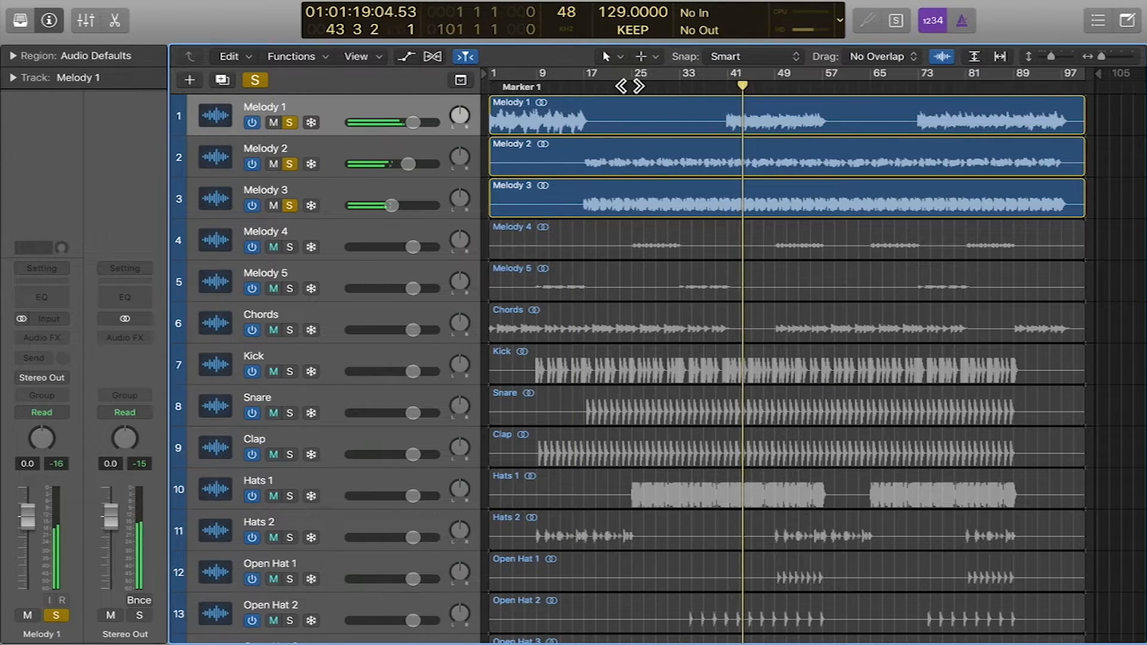
left_click(536, 87)
left_click_drag(412, 122, 406, 119)
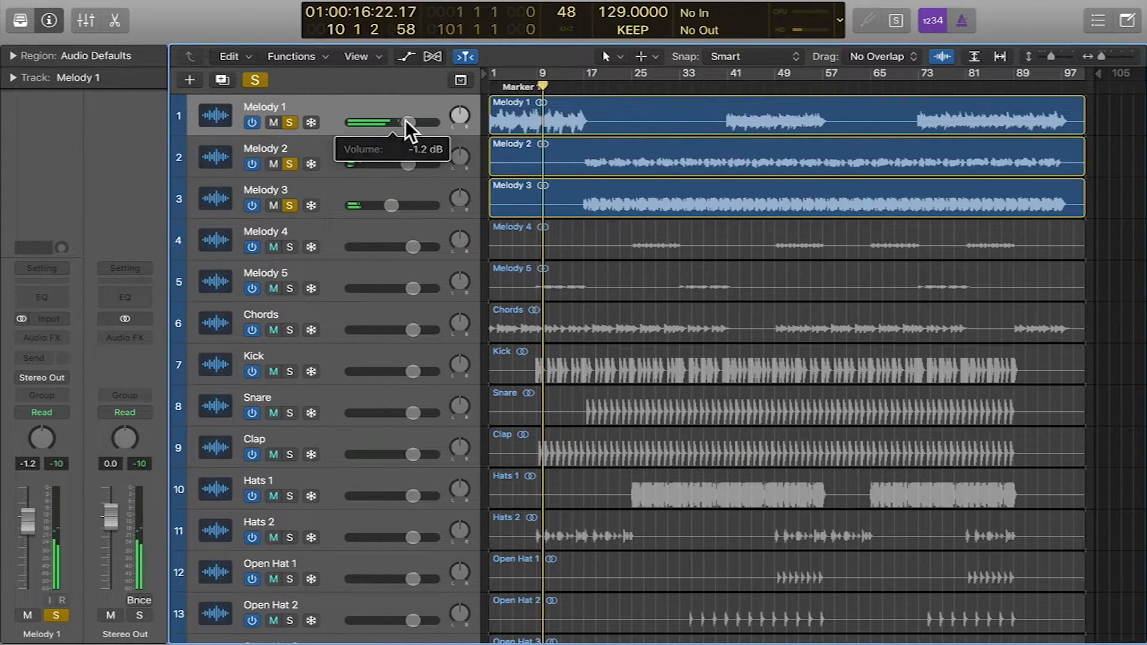
left_click(743, 89)
left_click(550, 88)
left_click(615, 90)
left_click(540, 88)
- Solo Melody 4 as well, play from about bar 25 and lower its volume
left_click(290, 247)
left_click(589, 234, "shift")
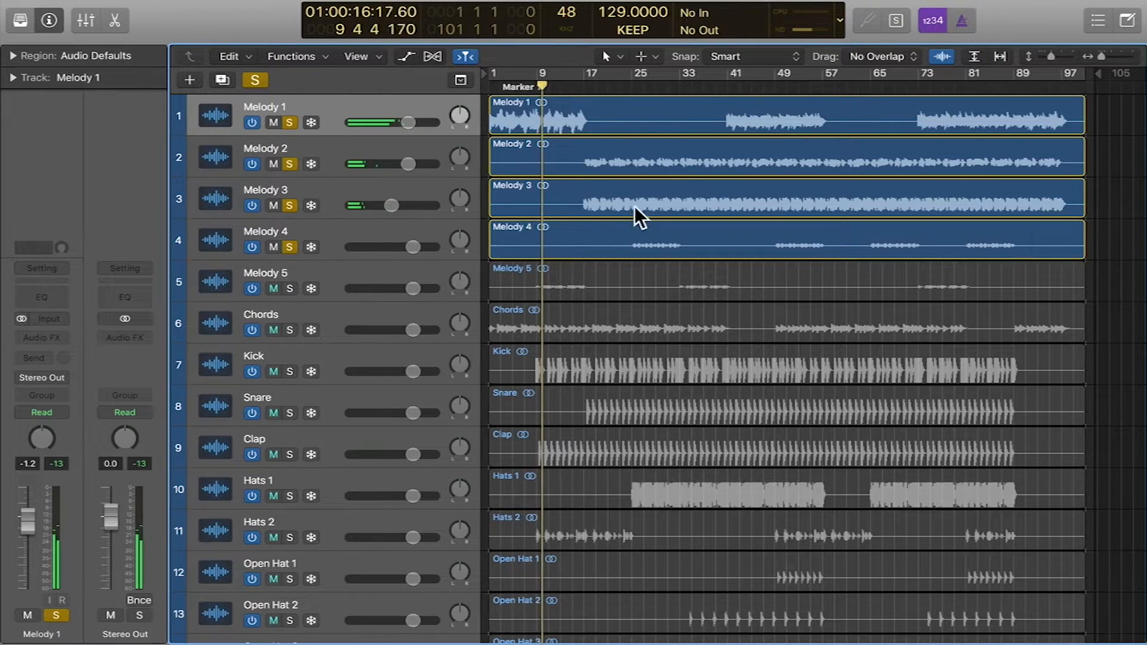
left_click(627, 88)
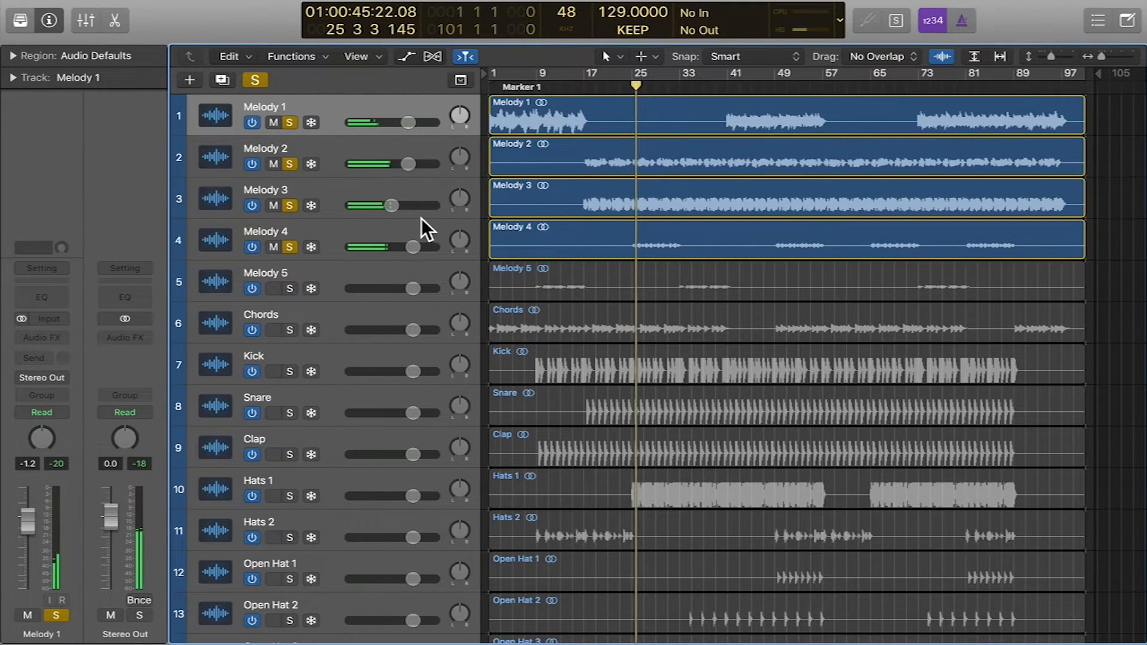
left_click_drag(379, 246, 364, 247)
- Add Melody 5 and Chords to the soloed tracks, lower both volumes slightly and stop playback
left_click(290, 288)
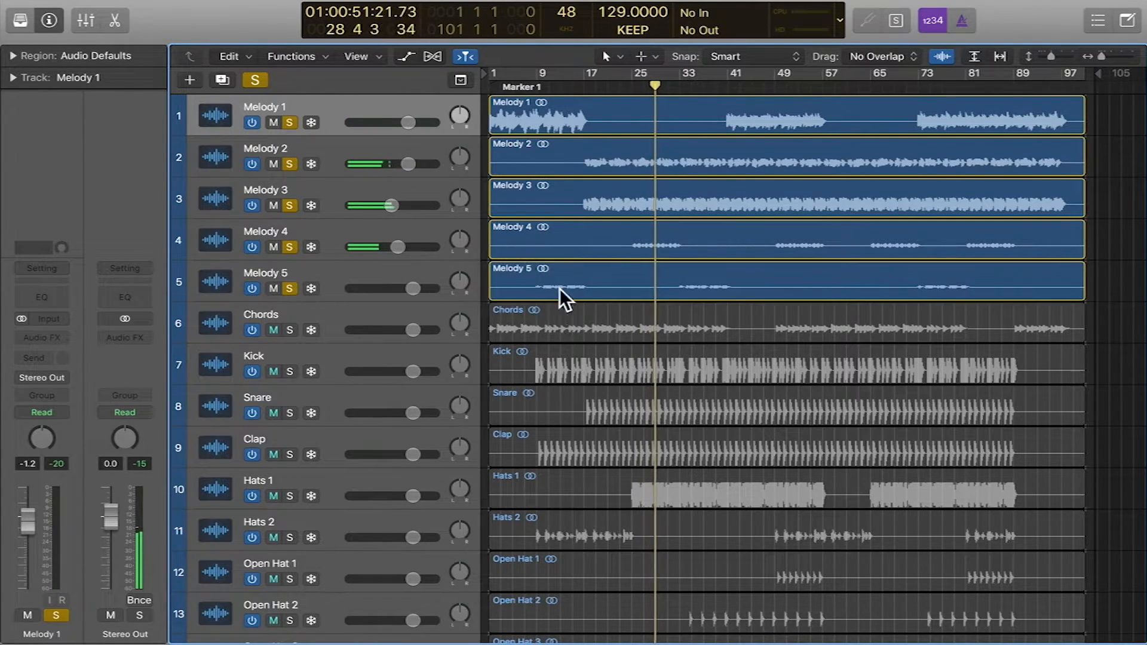
left_click_drag(355, 288, 346, 288)
left_click(291, 332)
left_click_drag(417, 329, 402, 333)
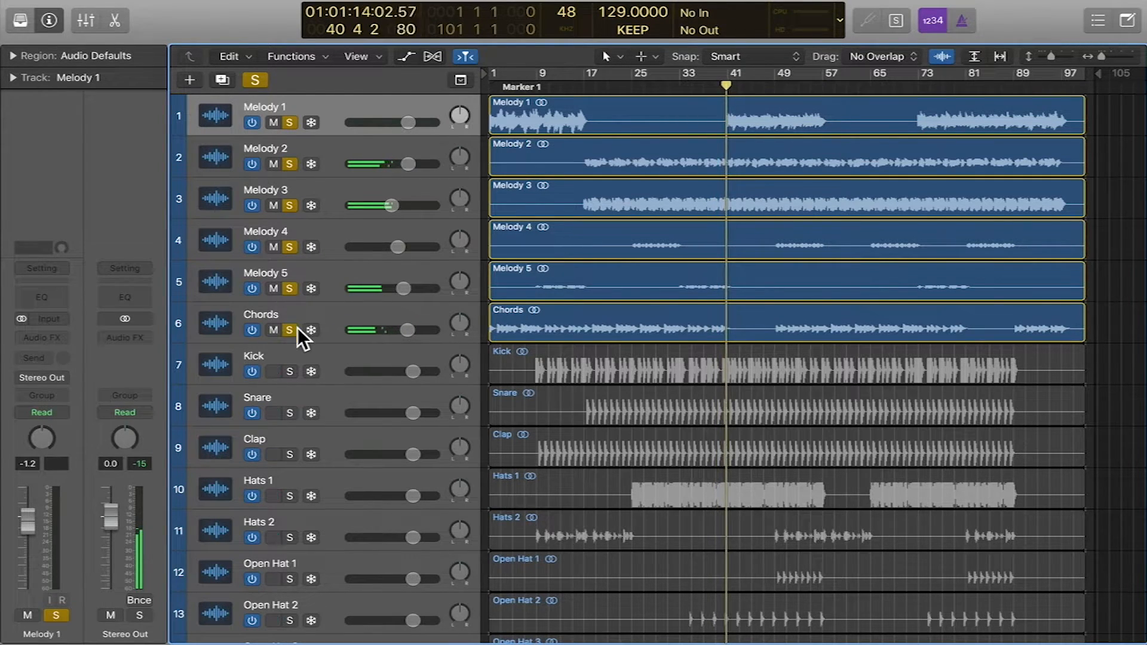
key("space")
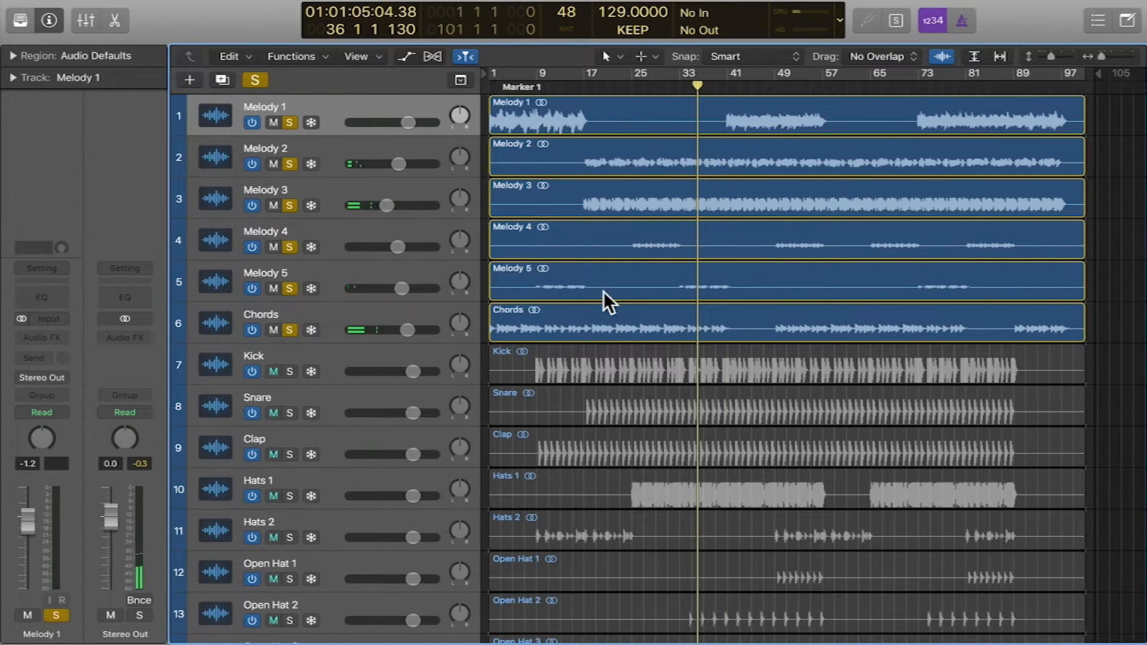
- Solo Hats 1 and Hats 2 one after the other with the melodies, lower each volume, and unsolo both
scroll(604, 293, "down", 5)
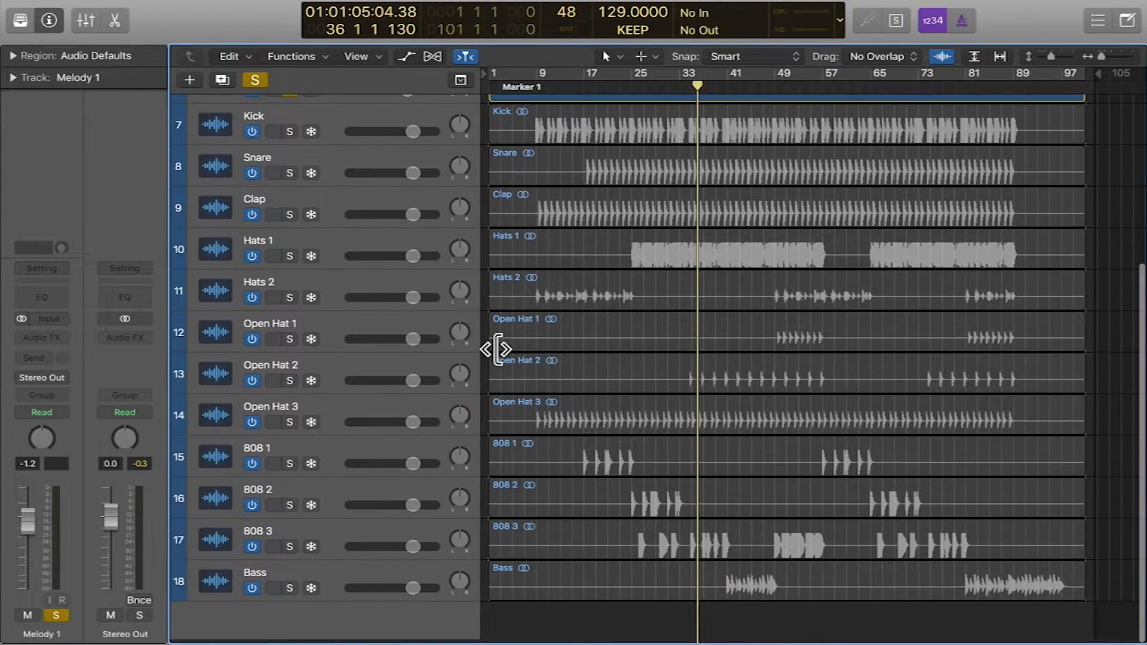
left_click(290, 260)
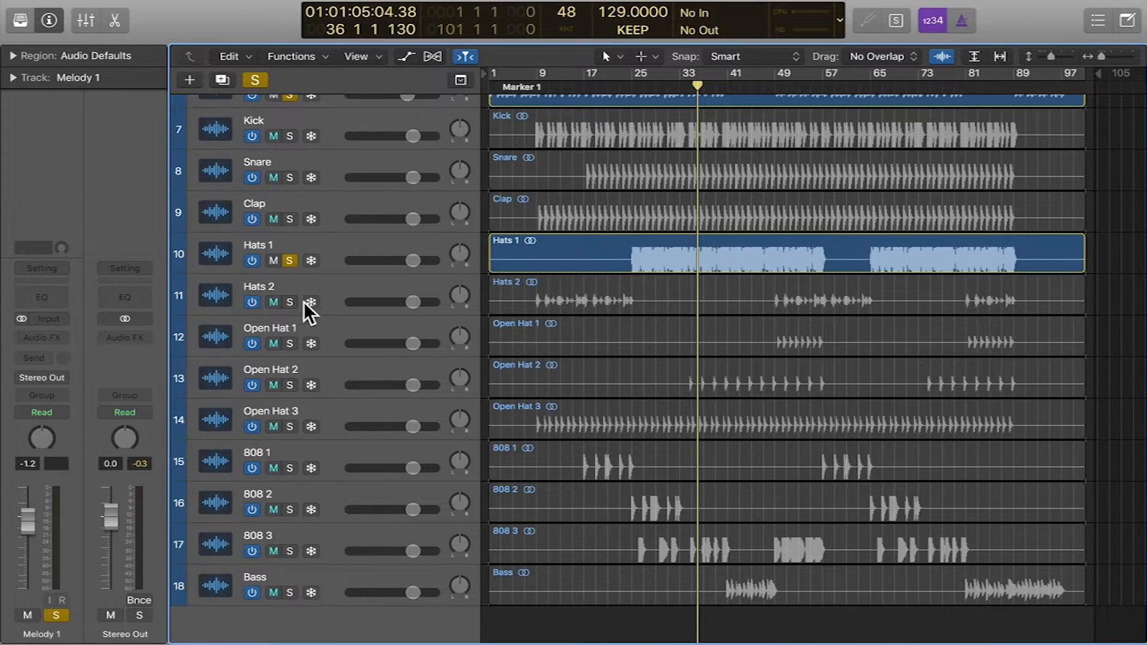
left_click(289, 302)
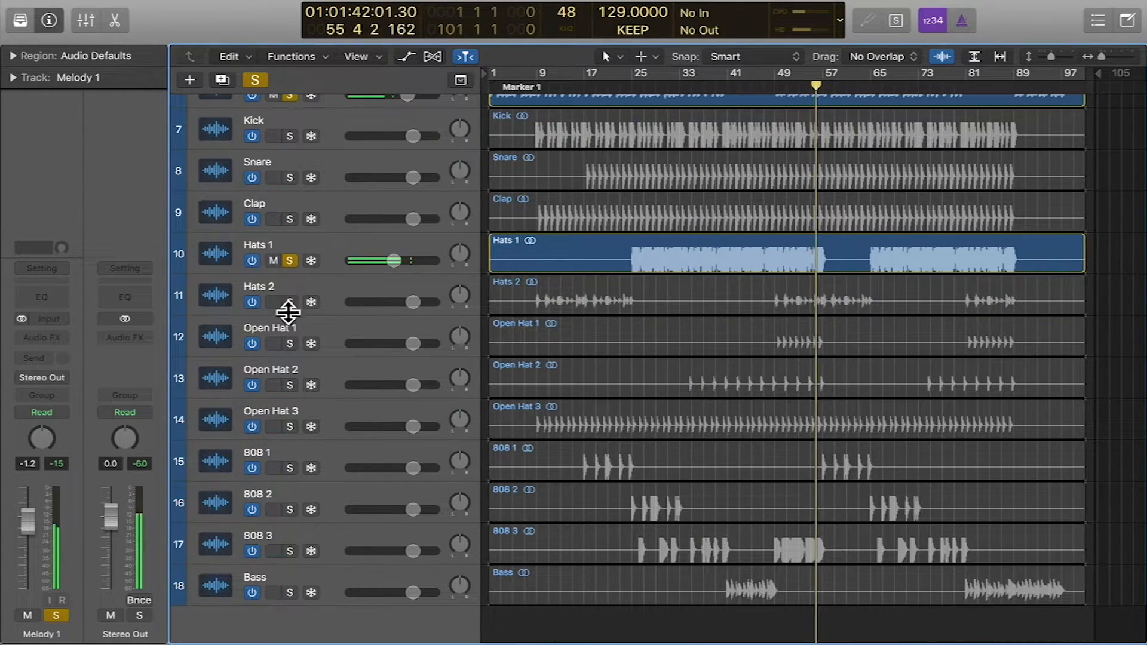
left_click(289, 302)
left_click(289, 260)
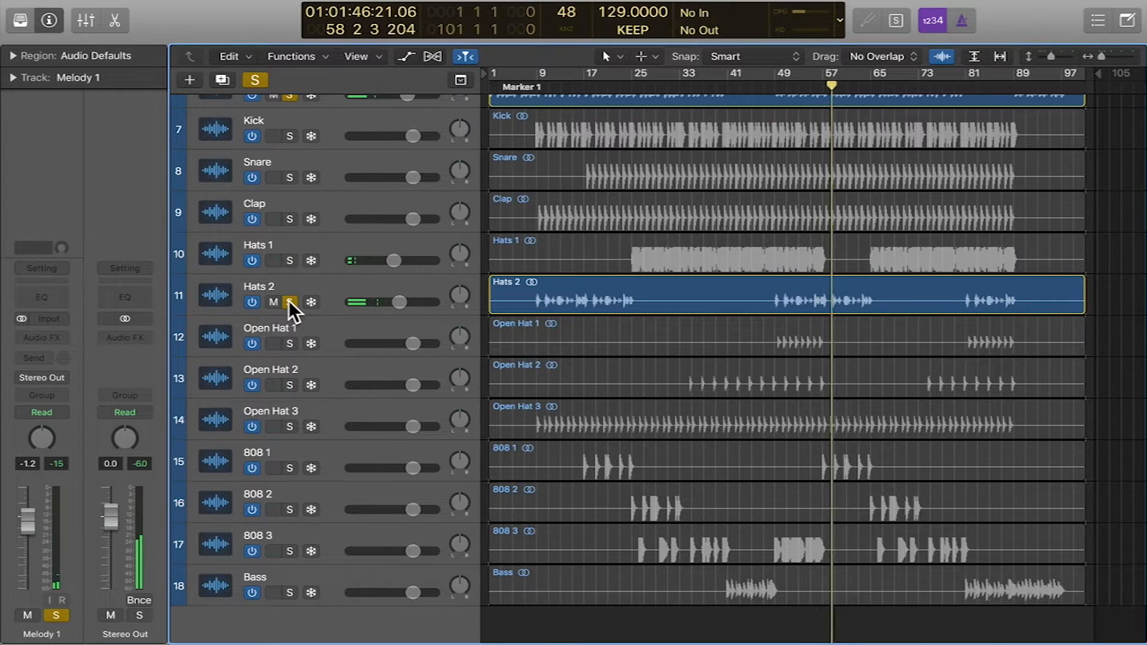
left_click(289, 302)
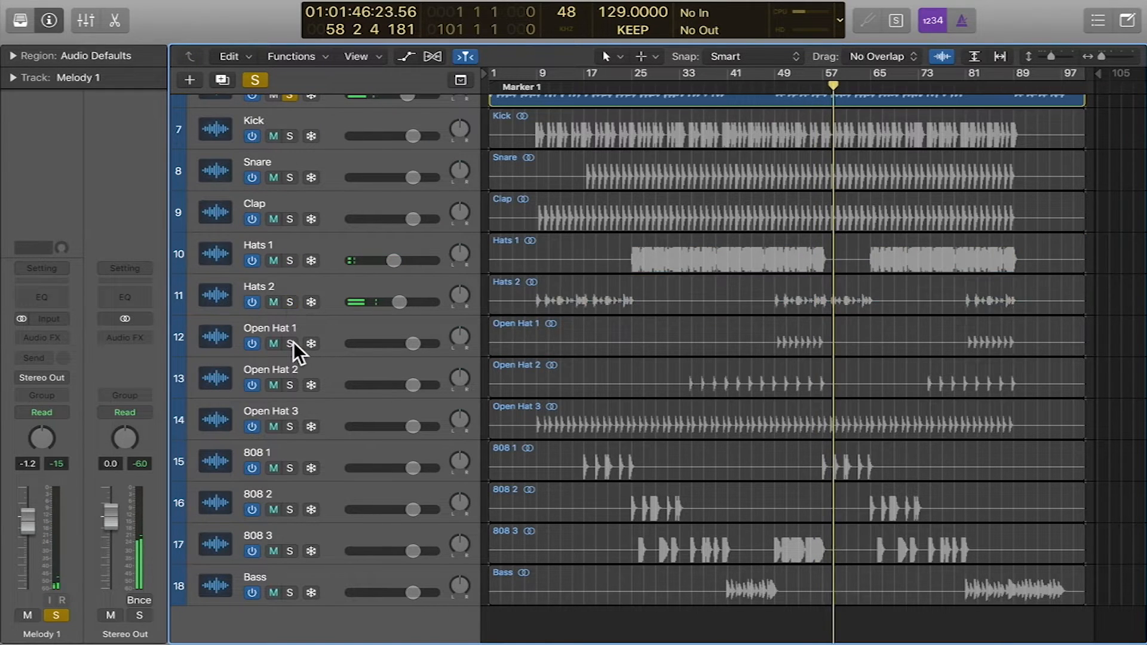
- Solo Open Hat 1, play from about bar 50 and lower its volume slightly
left_click(289, 343)
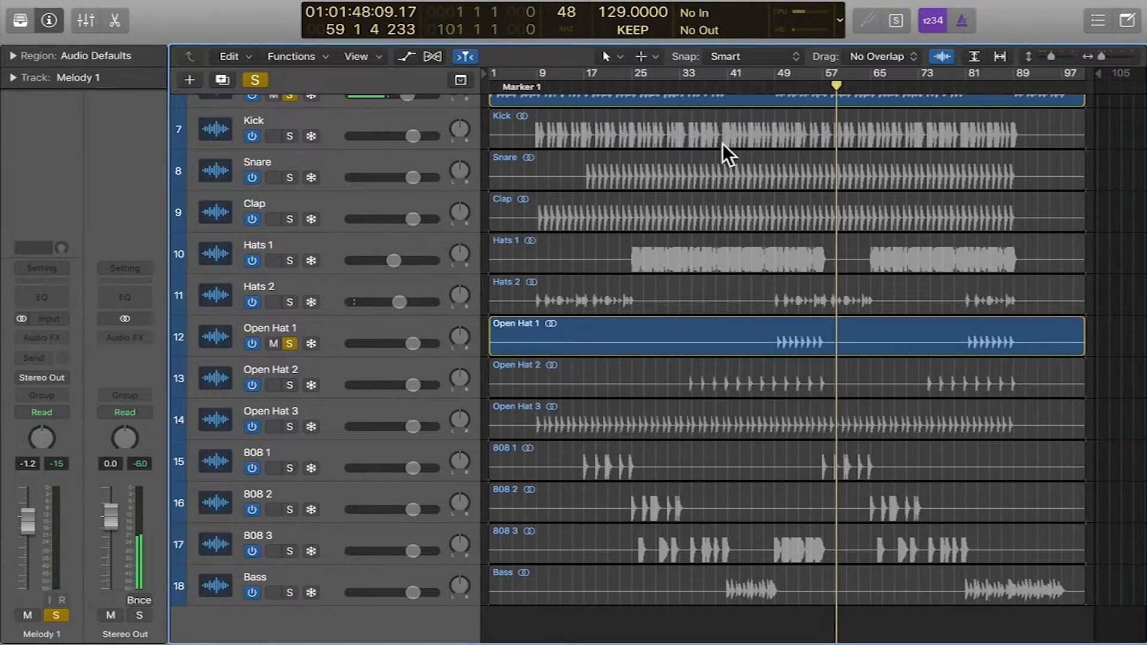
left_click(781, 89)
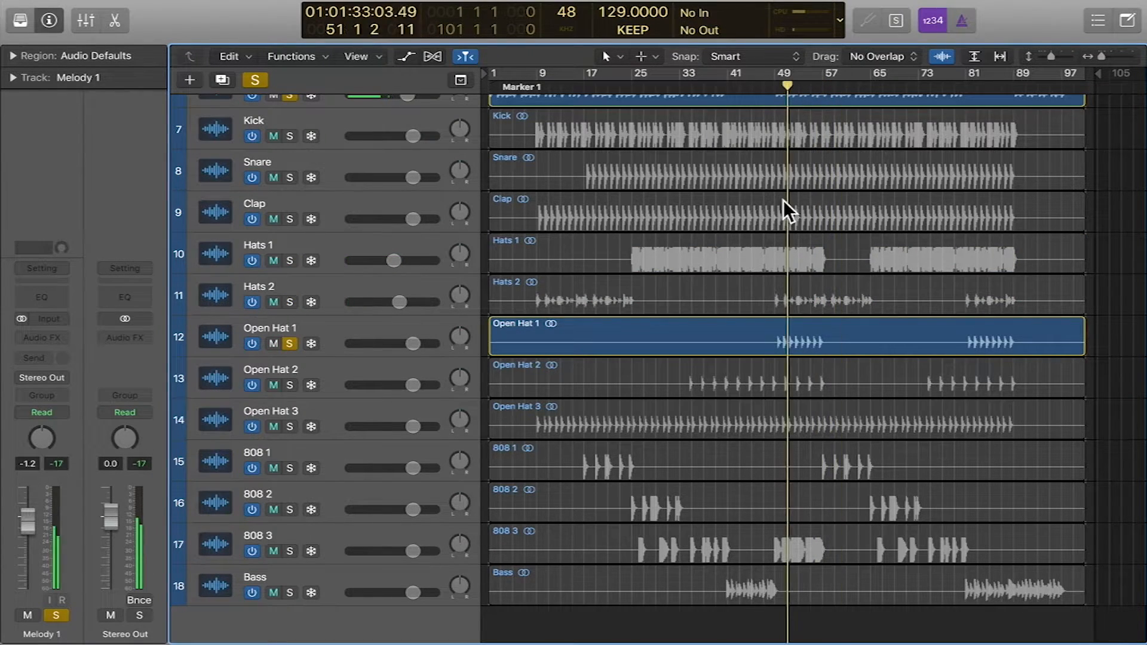
left_click_drag(409, 343, 406, 344)
- Solo Hats 1, Hats 2, Open Hat 2 and Open Hat 3 too, and lower the Open Hat 2 volume
left_click(289, 261)
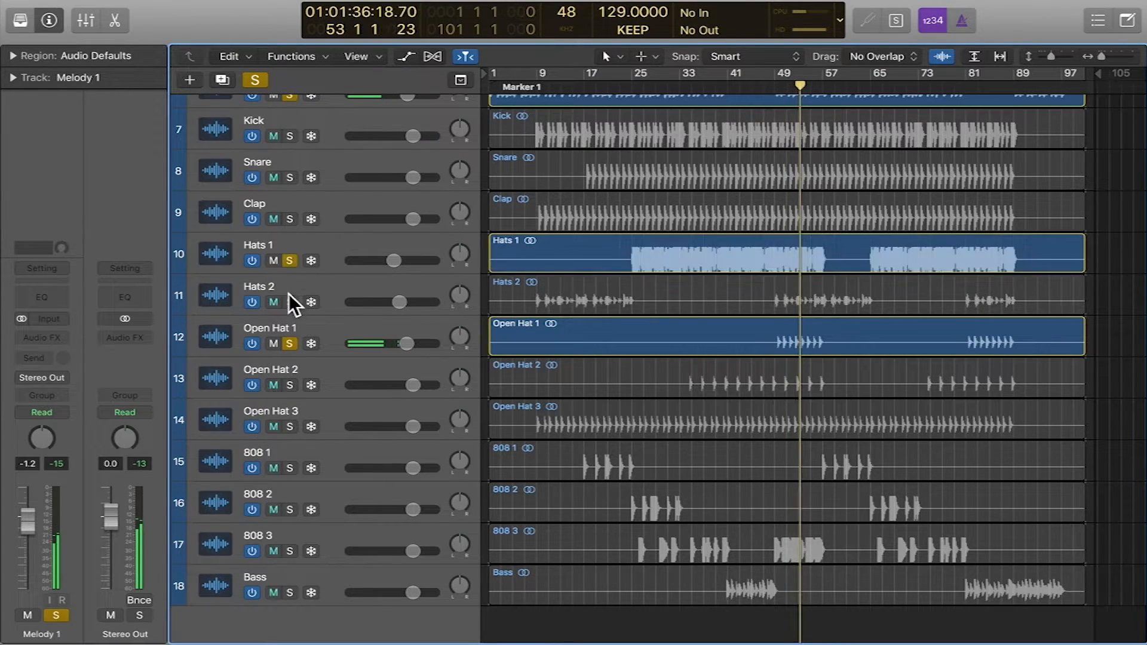
left_click(289, 301)
left_click(289, 384)
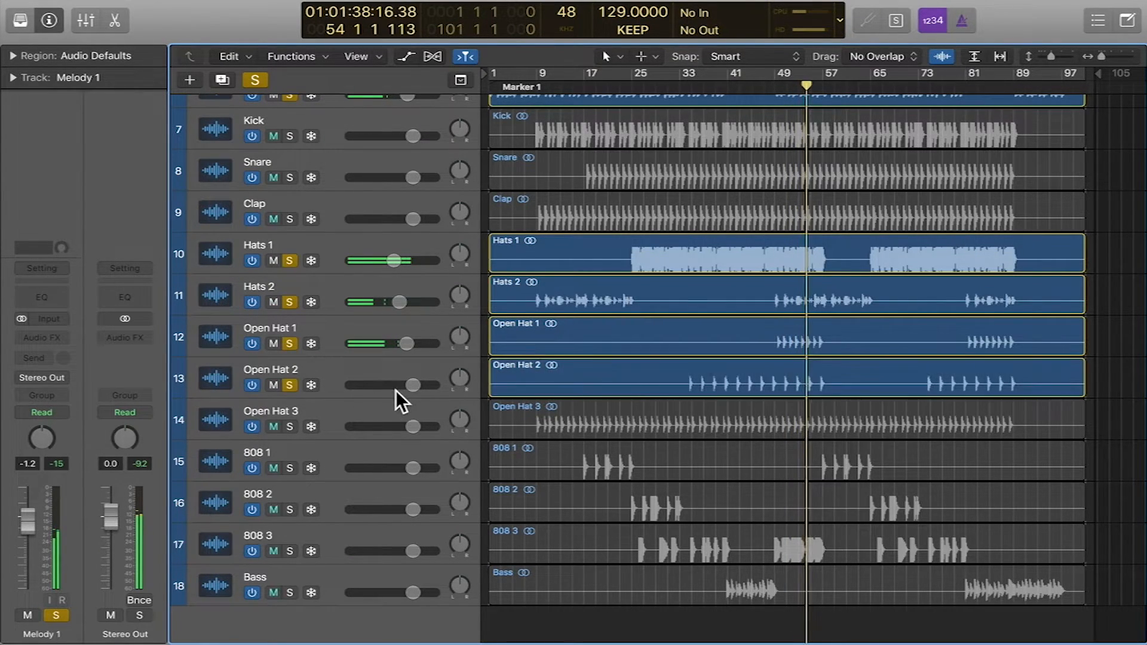
left_click(290, 426)
- Add the 808 1, 808 2, 808 3 and Bass tracks to the soloed tracks
left_click(290, 468)
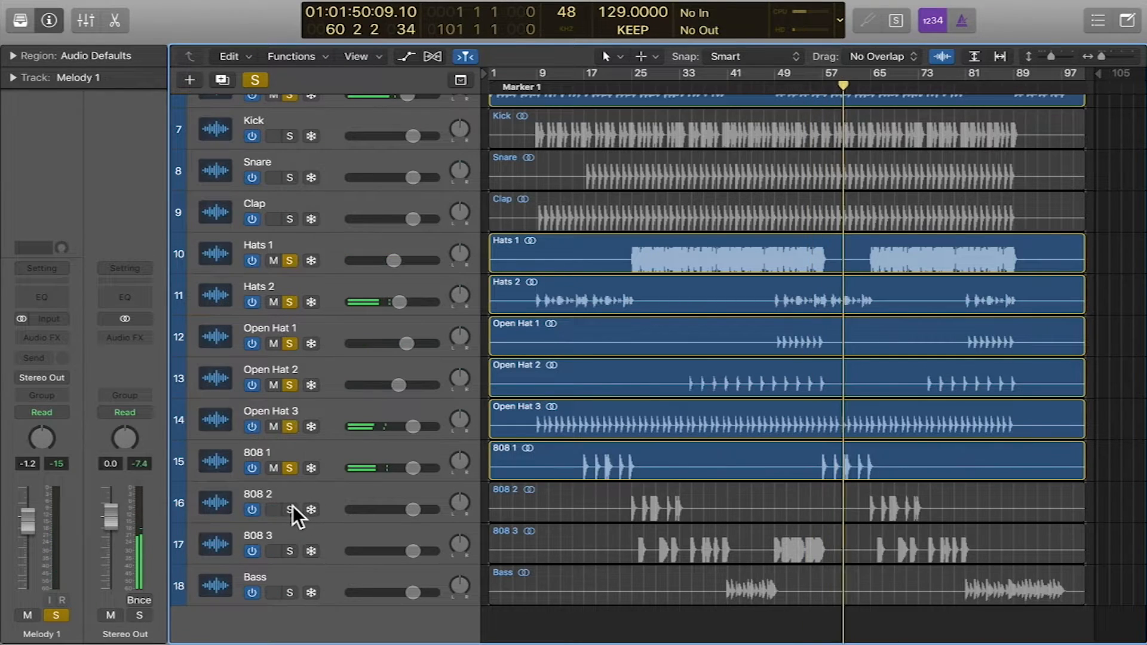
left_click(289, 510)
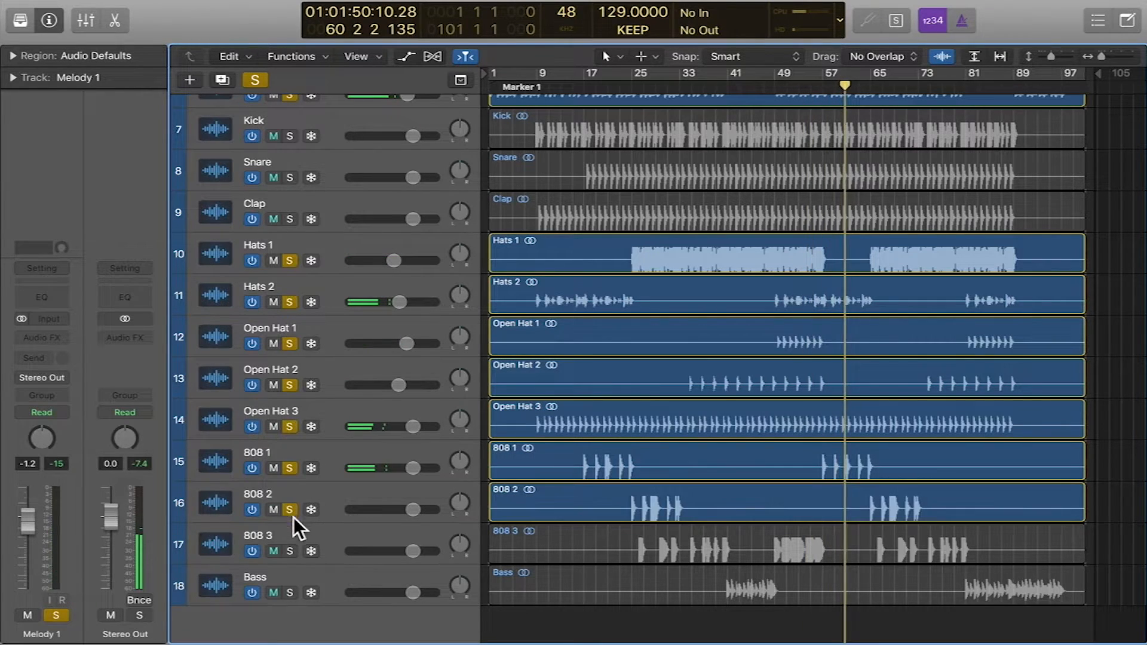
left_click(289, 550)
left_click(291, 594)
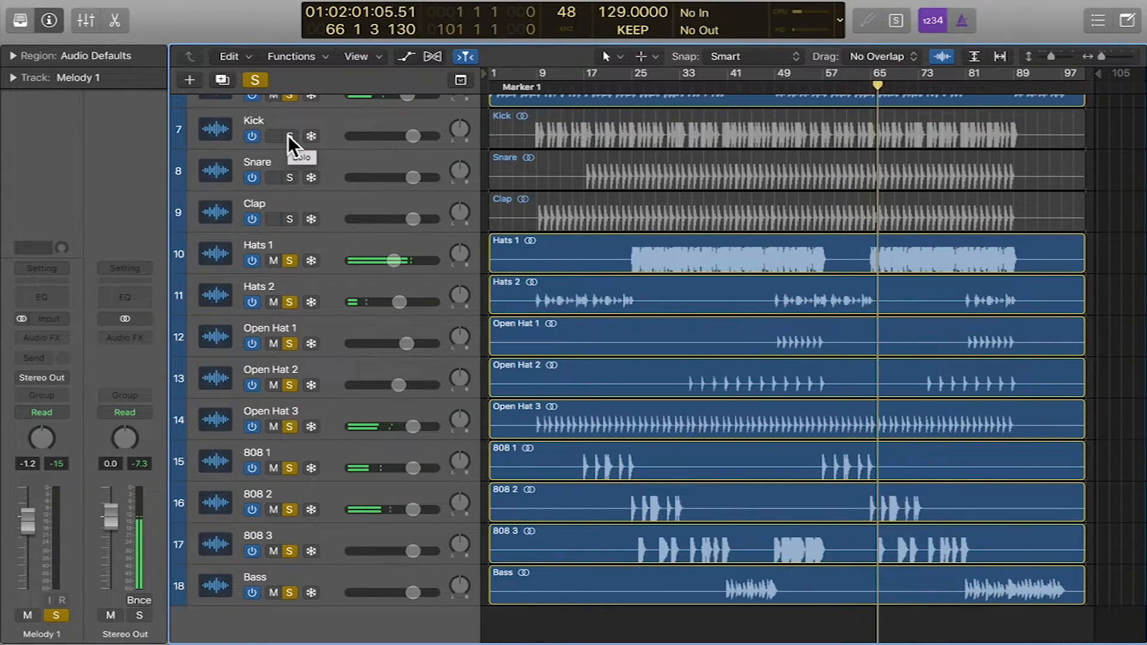
- Solo the Snare without the Clap and lower the Snare volume to -2.7 dB
left_click(293, 177)
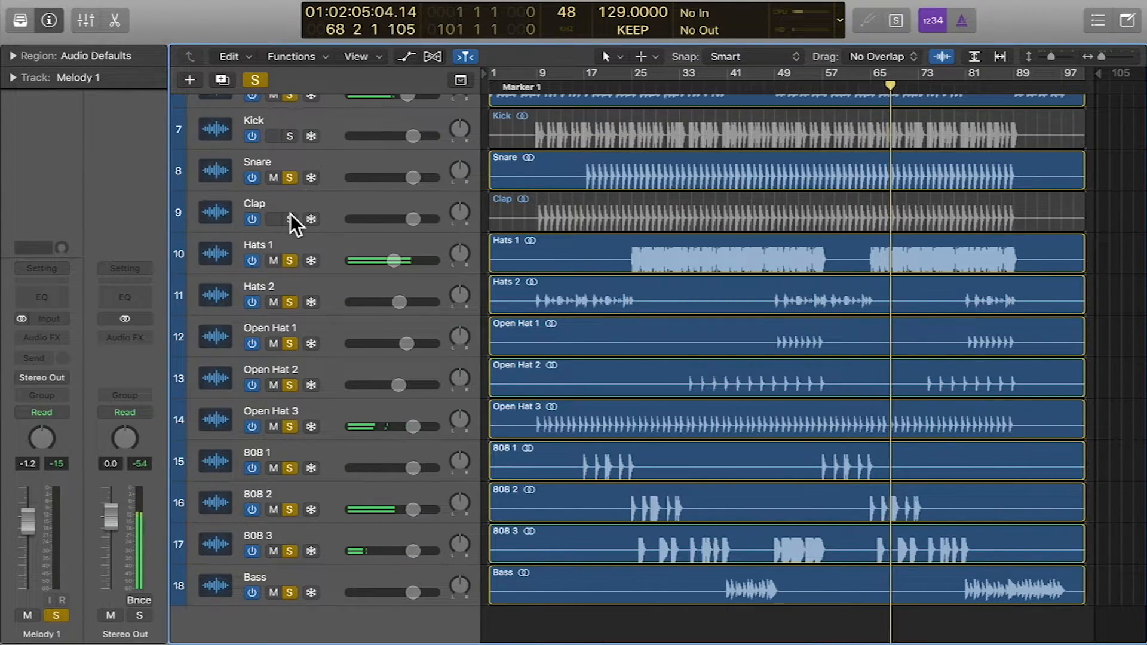
left_click(290, 216)
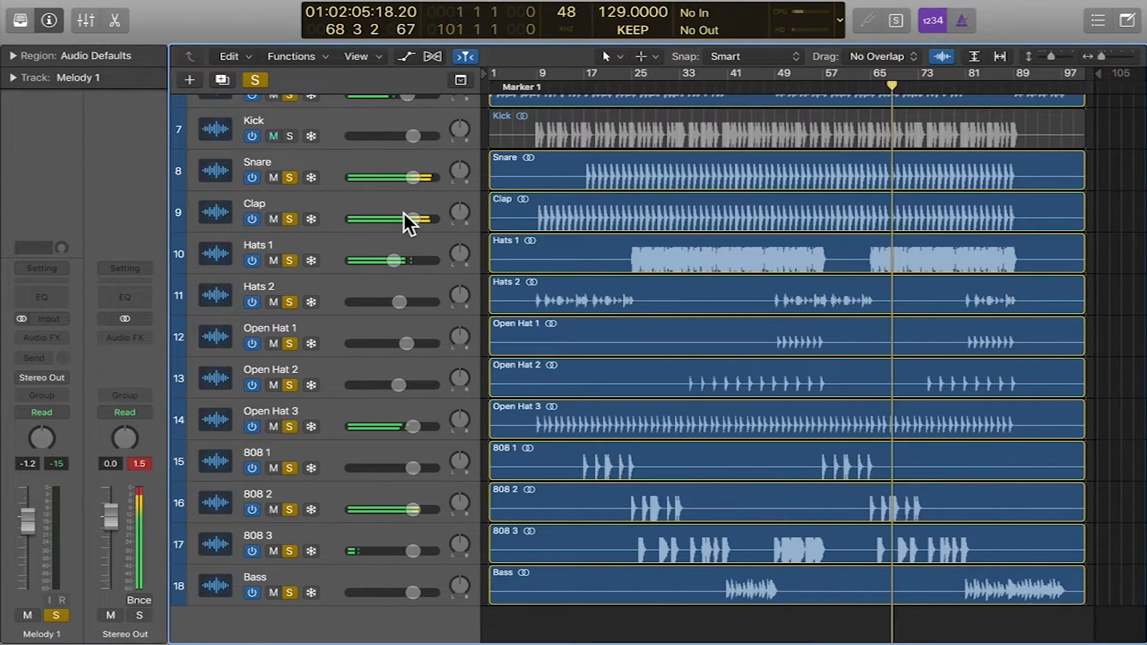
left_click(290, 219)
left_click_drag(398, 177, 350, 183)
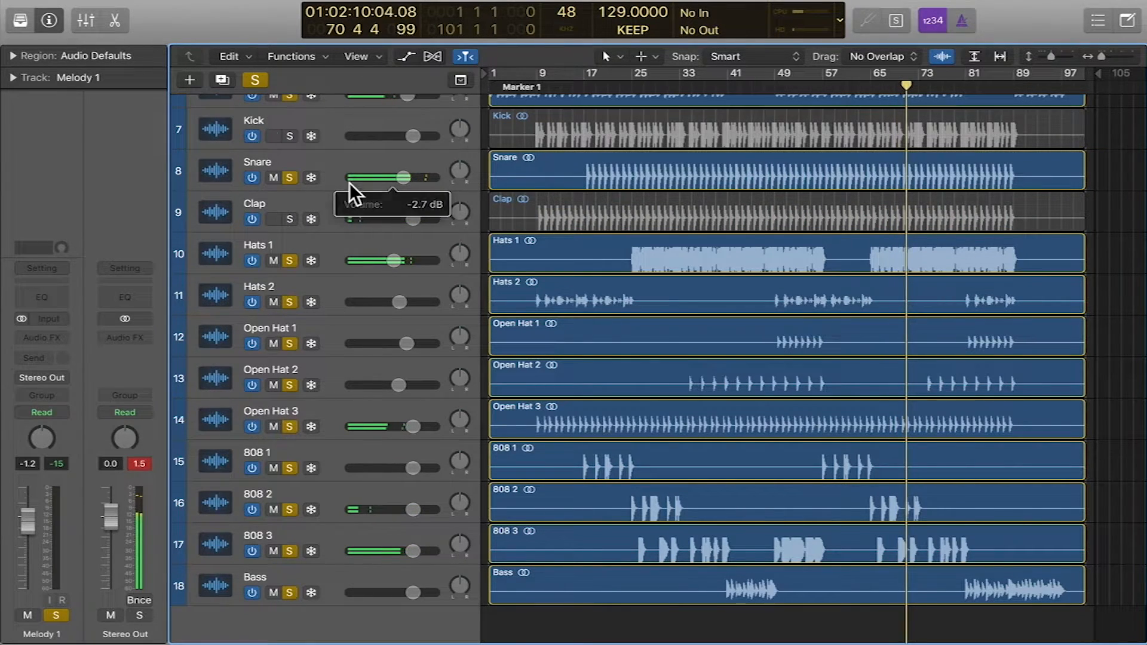
- Solo the Clap in place of the Snare, lower its volume slightly and solo the Snare again
left_click(290, 177)
left_click(289, 219)
left_click_drag(408, 221, 389, 220)
left_click(289, 178)
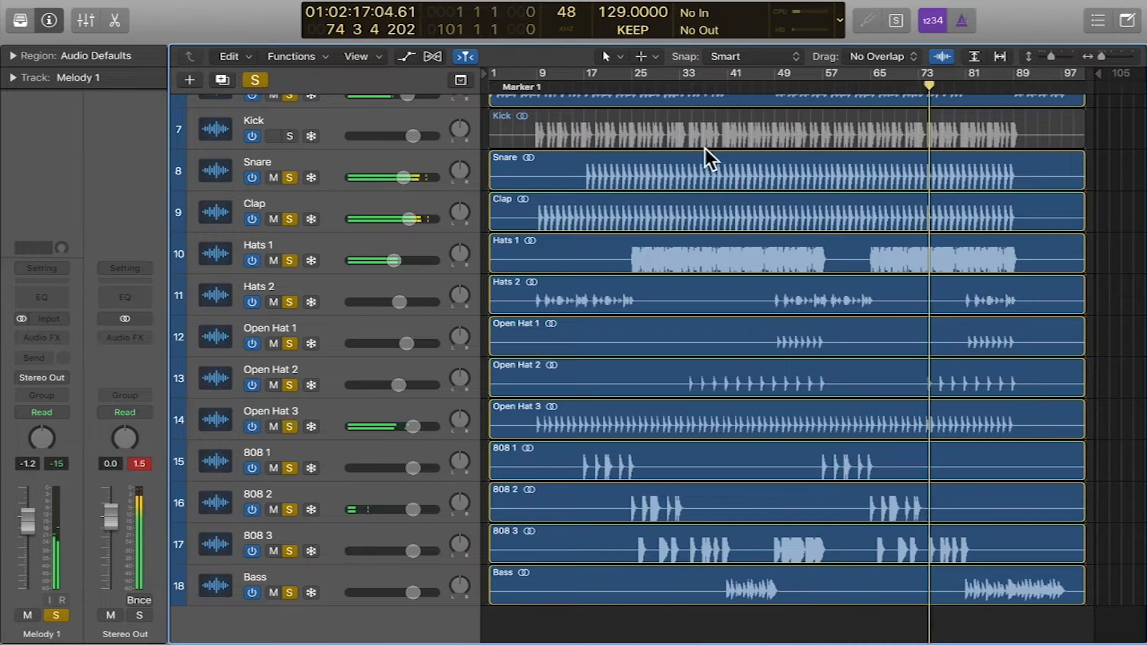
- Solo the Kick with the rest of the mix and lower its volume slightly
left_click(290, 137)
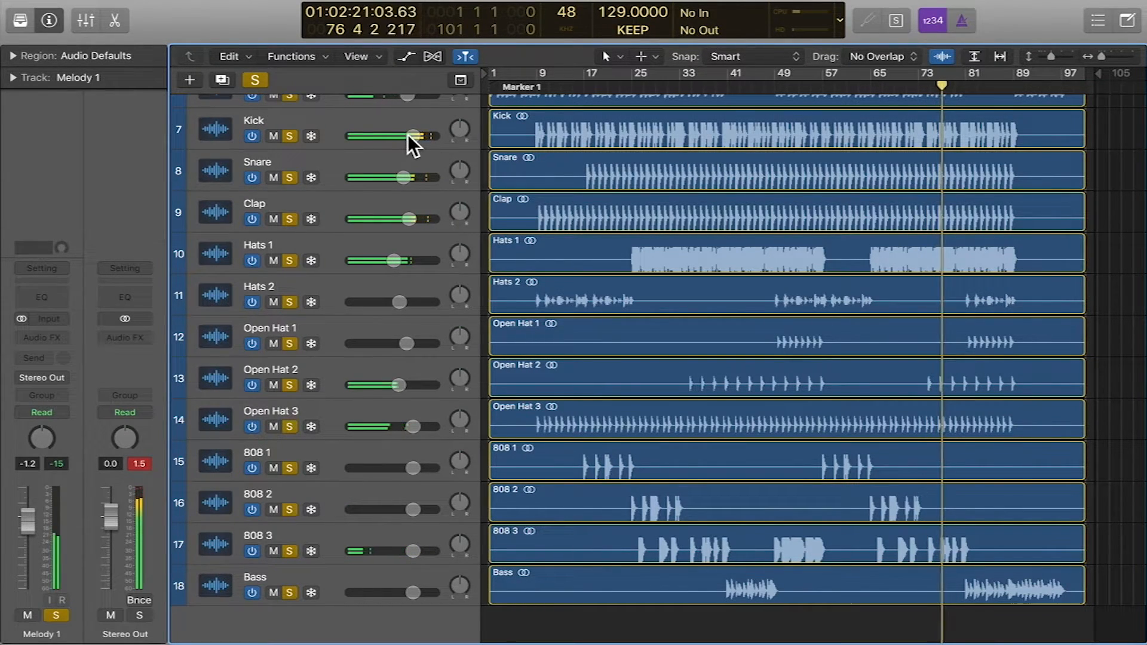
left_click_drag(412, 136, 410, 136)
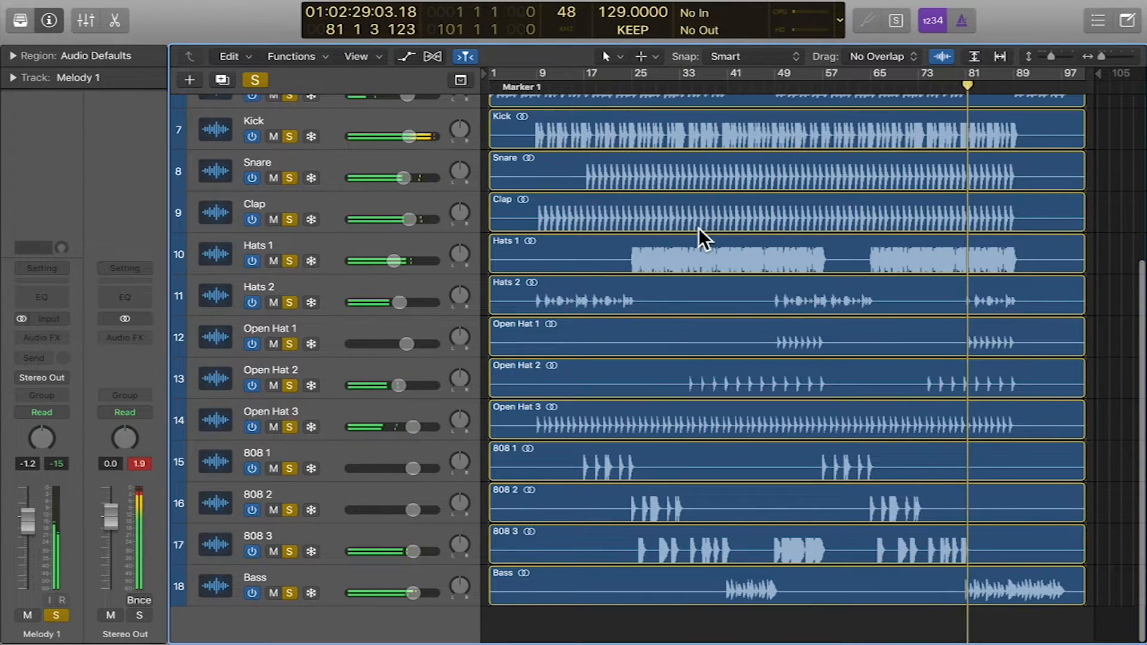
- Check the levels of all tracks and reset the clipped peak reading of the Stereo Out channel
scroll(622, 263, "up", 5)
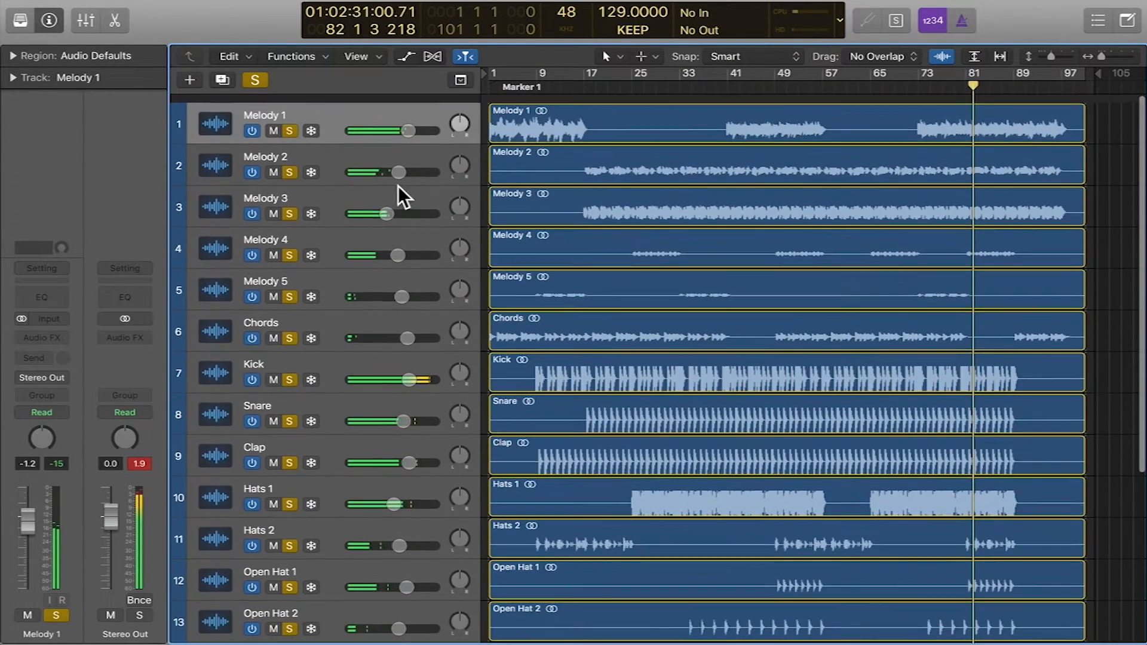
scroll(342, 125, "down", 3)
scroll(375, 533, "down", 3)
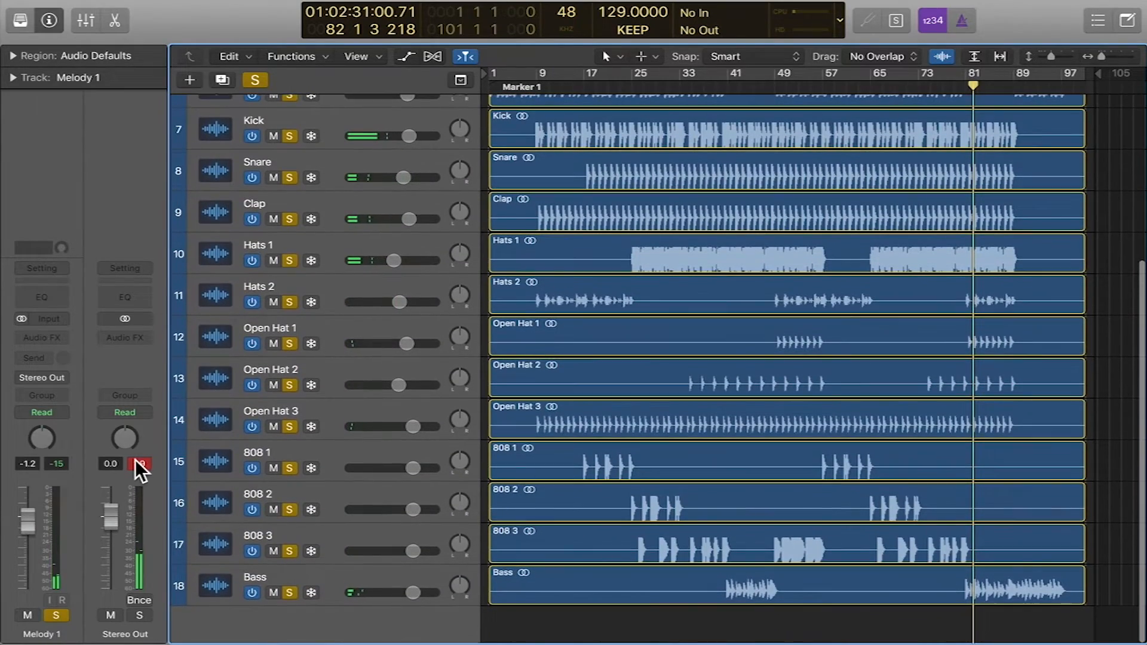
left_click(139, 464)
- Select all 18 tracks and lower their volumes together during playback until Melody 1 is at -5.3 dB
key("super+a")
left_click_drag(413, 468, 388, 473)
scroll(675, 361, "up", 6)
key("space")
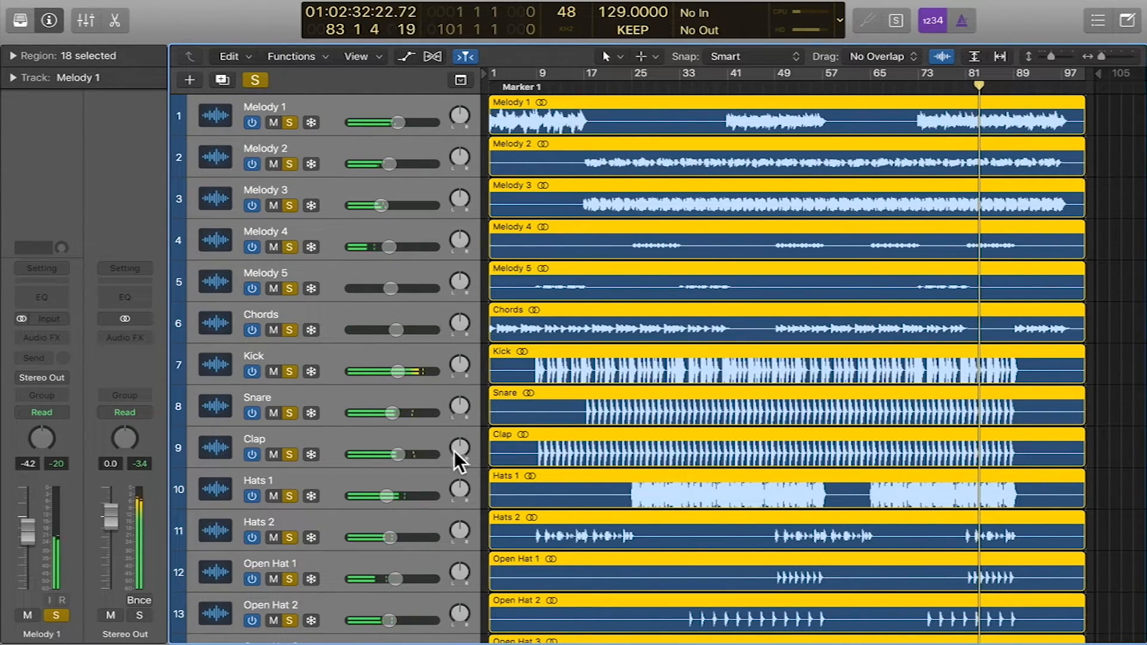
left_click_drag(401, 453, 391, 454)
scroll(376, 460, "down", 8)
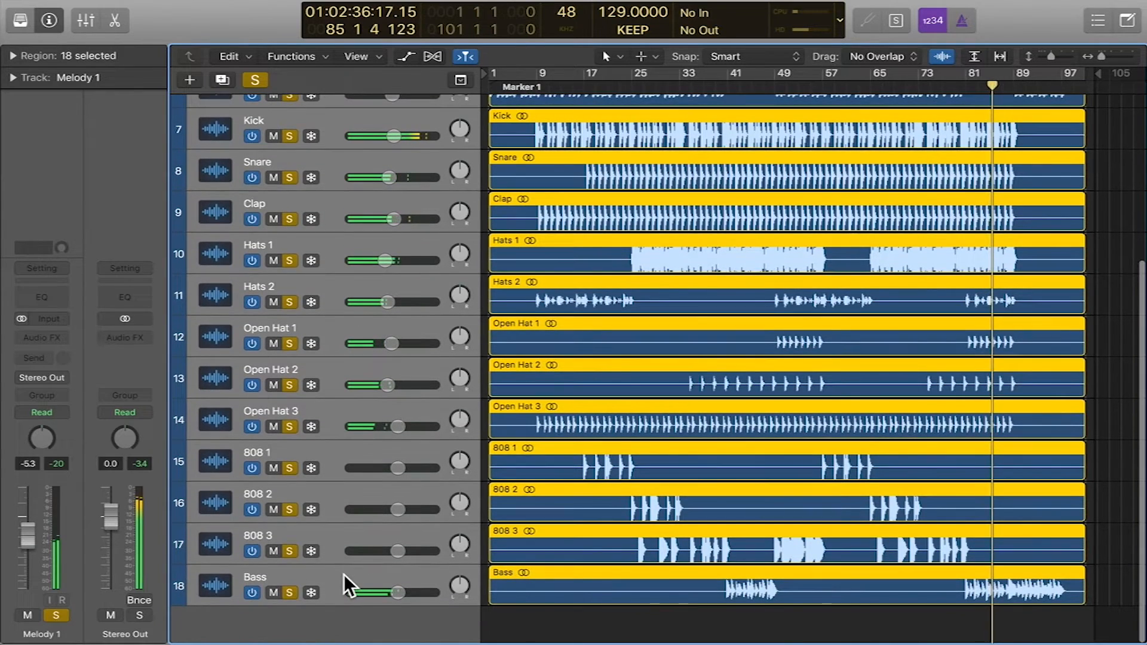
- Set the Bass track's volume to -3.0 dB and extend the track selection from Bass up to Hats 1
left_click(343, 575)
left_click_drag(398, 594, 402, 593)
scroll(378, 584, "down", 2)
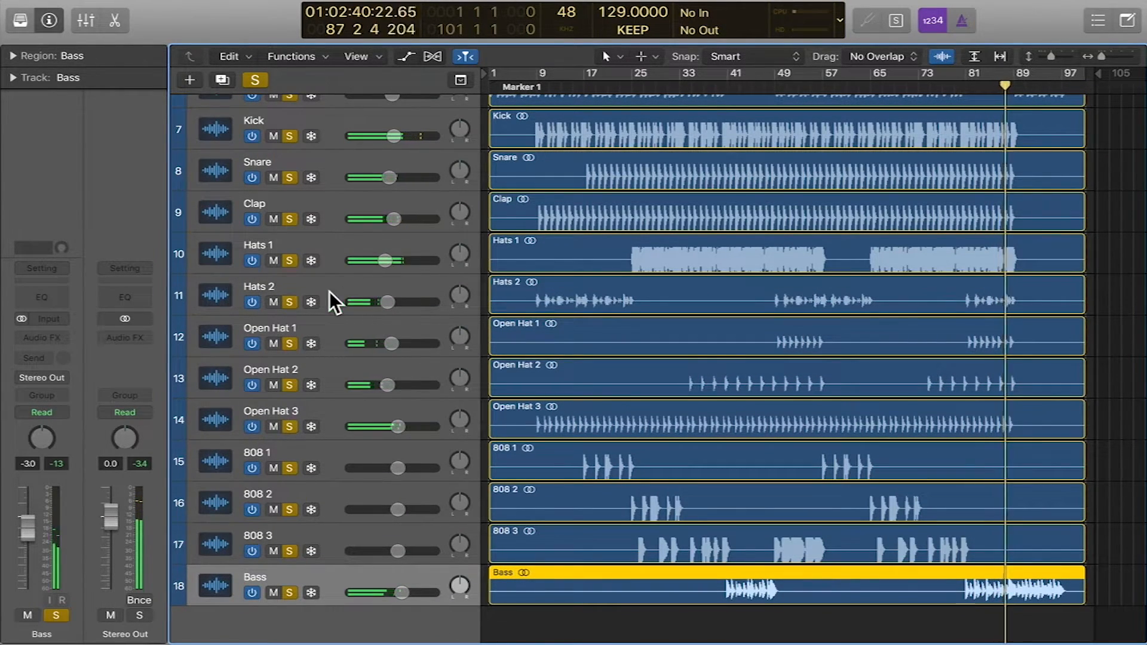
left_click(335, 242, "shift")
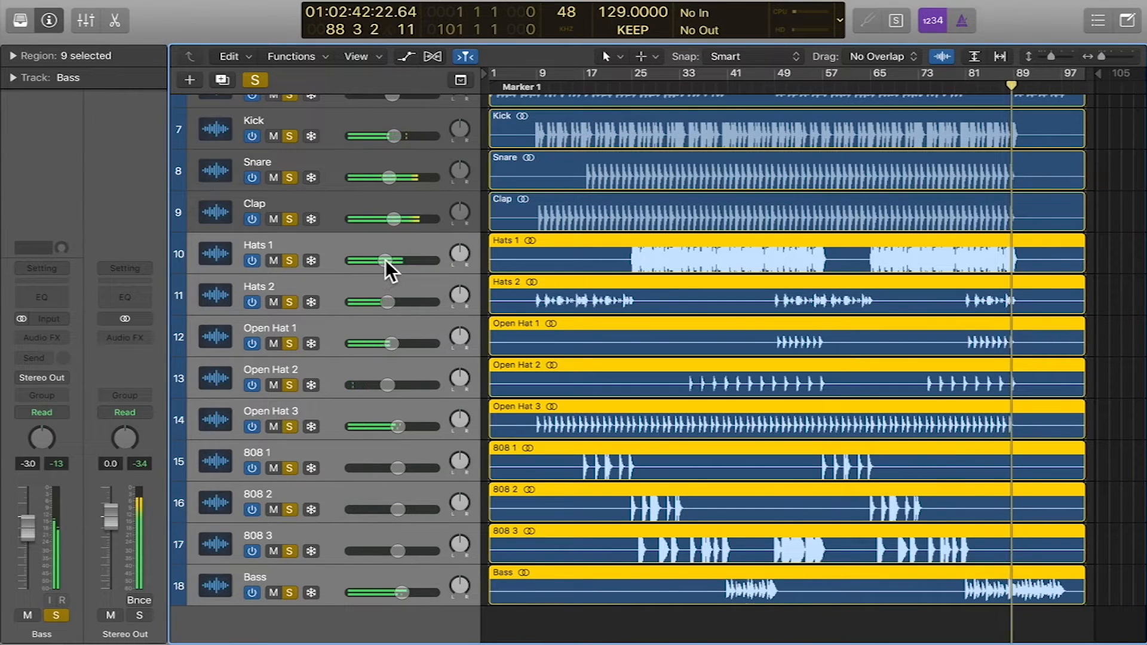
left_click(339, 209)
scroll(359, 197, "up", 5)
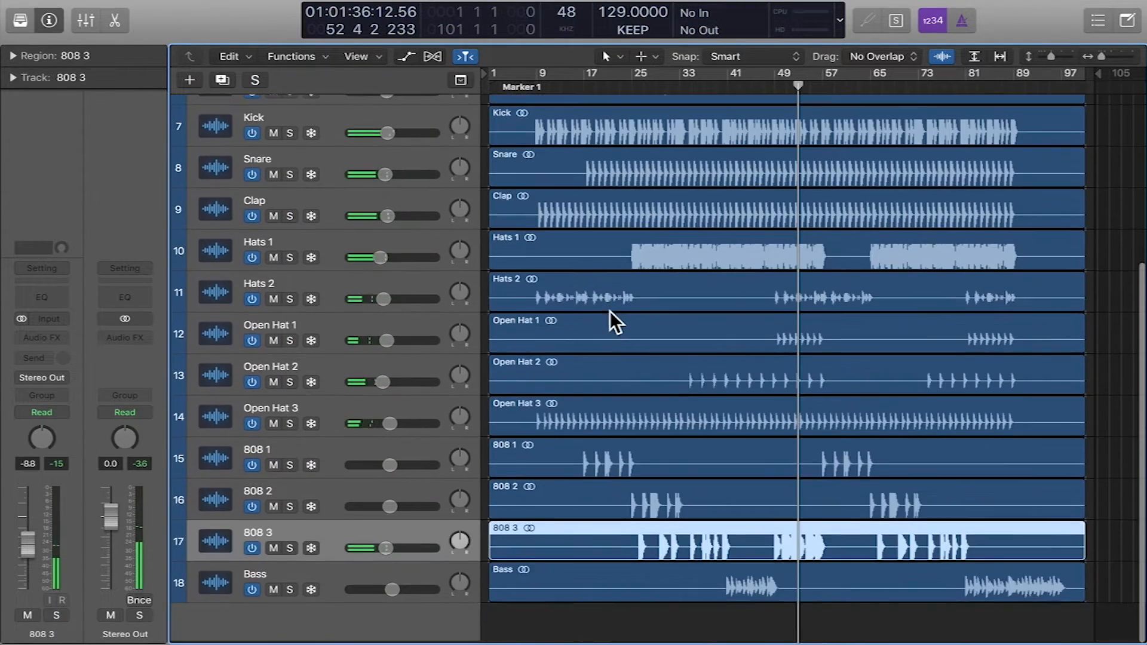
- Show the mixer and insert a Channel EQ on every track, starting from Melody 1
scroll(610, 298, "up", 3)
scroll(610, 278, "up", 3)
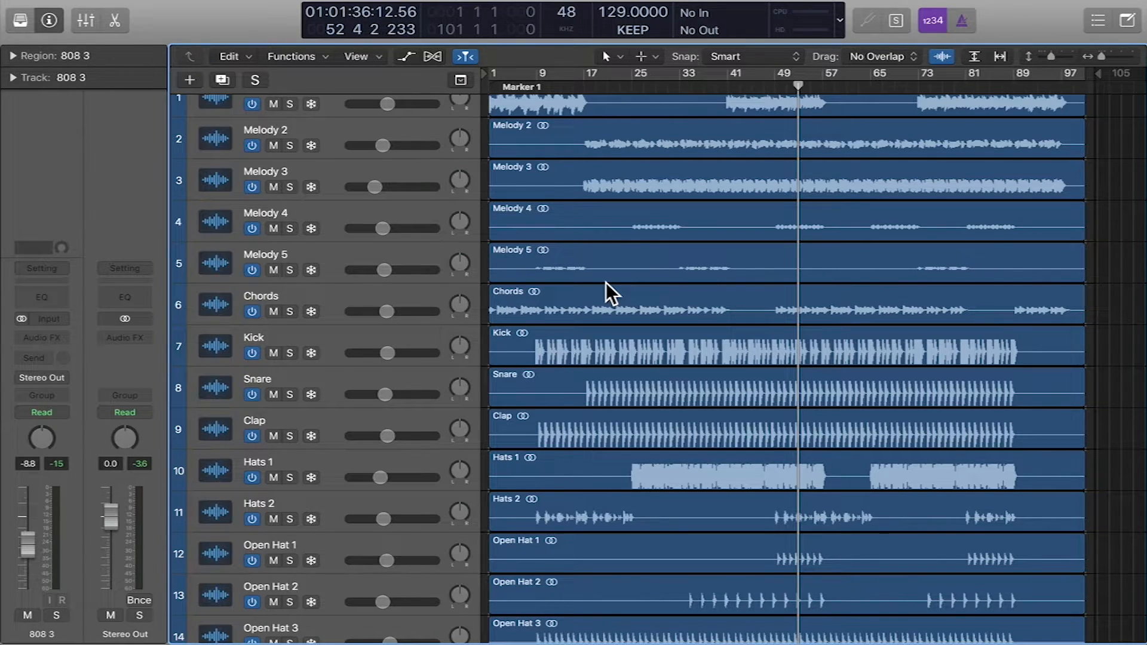
scroll(592, 286, "down", 6)
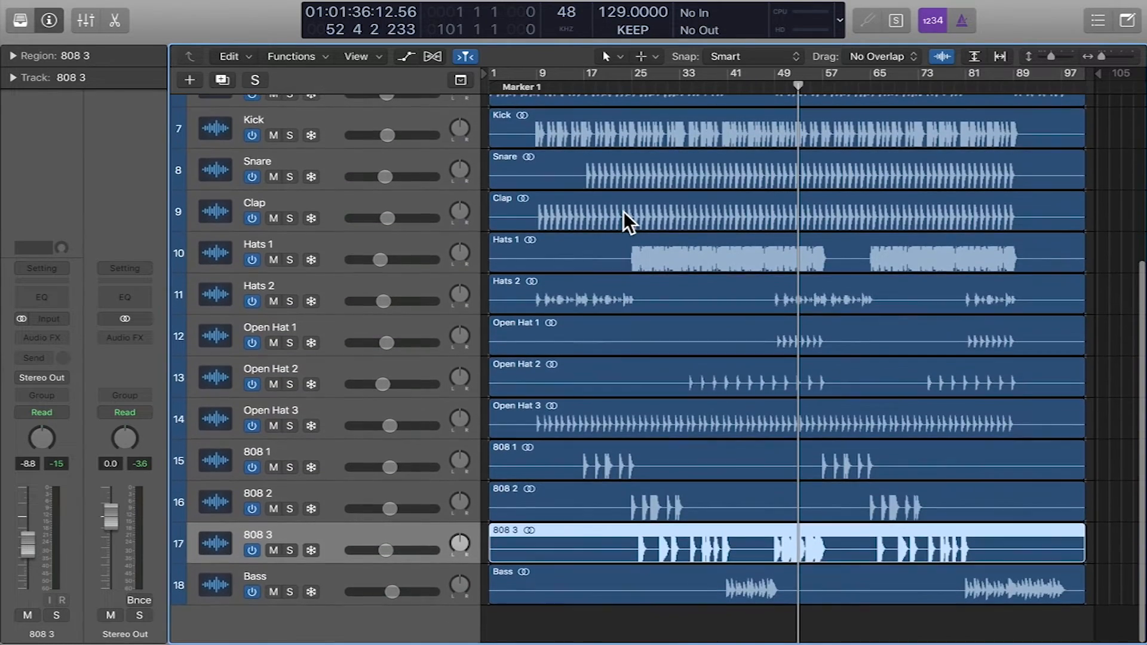
scroll(623, 211, "up", 6)
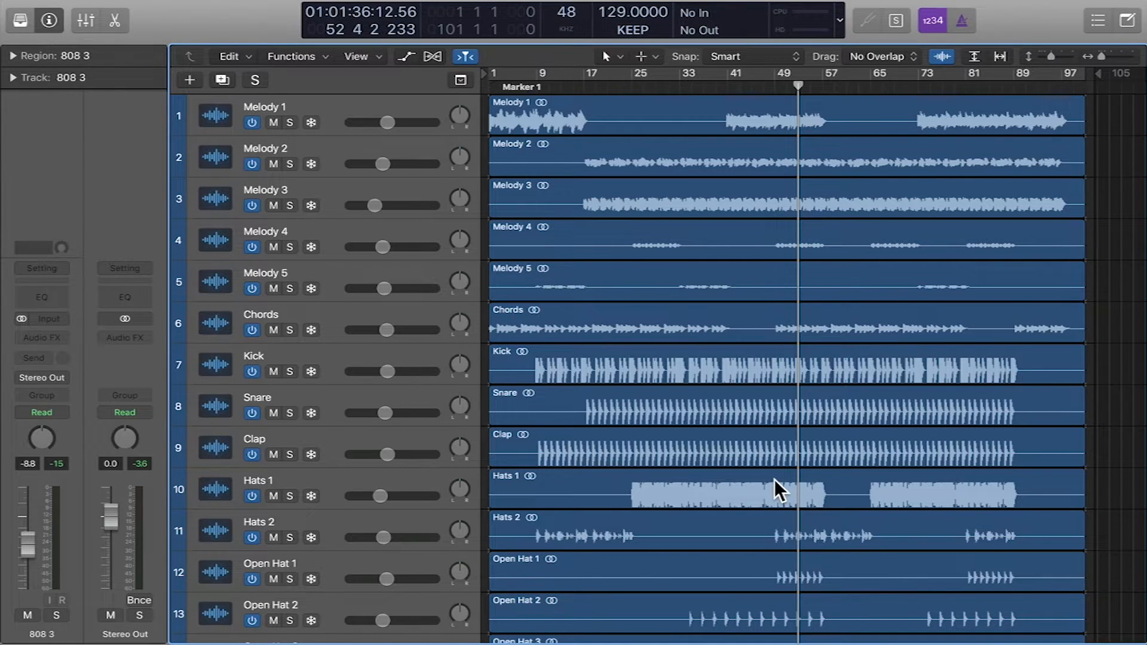
key("x")
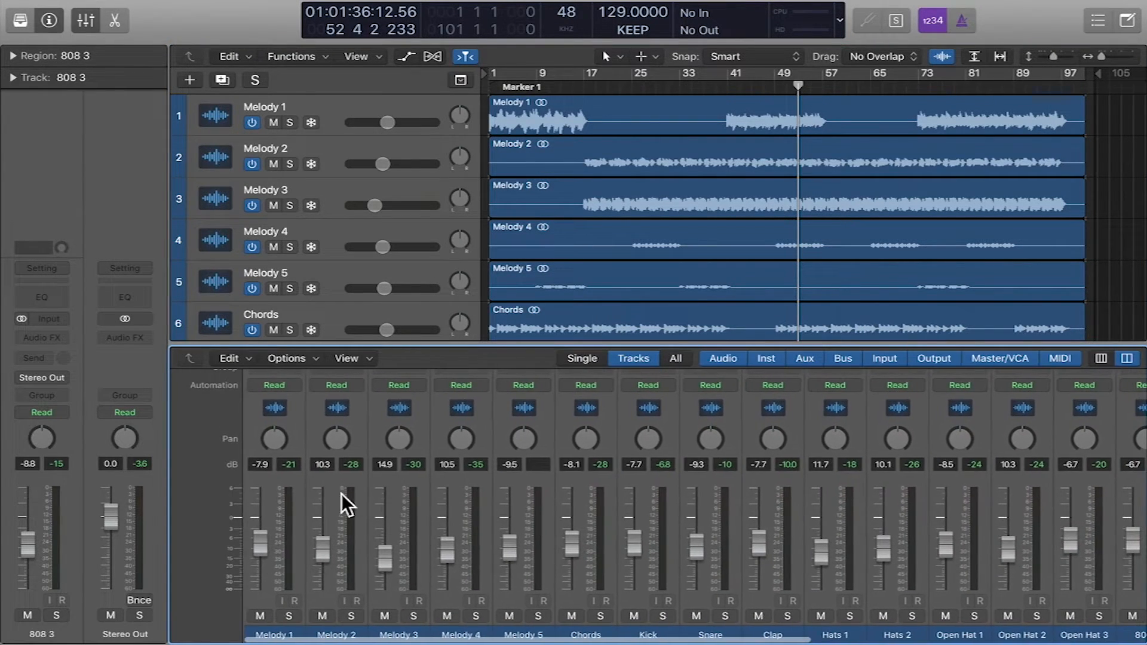
left_click(290, 477)
scroll(282, 445, "up", 5)
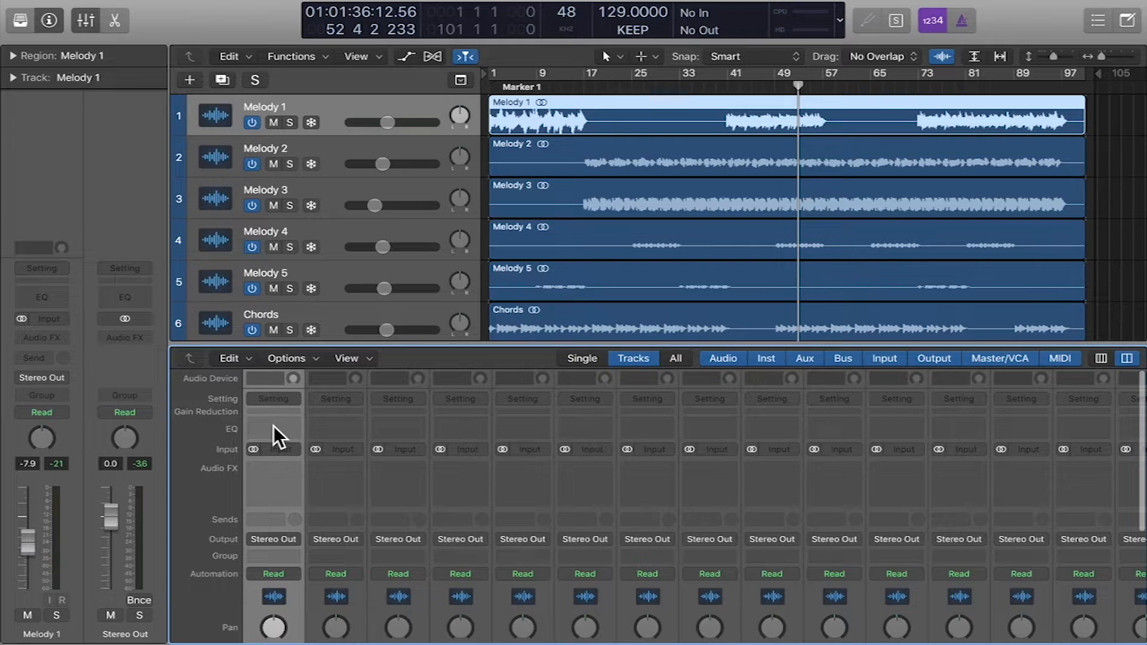
left_click(286, 429)
left_click_drag(409, 433, 593, 428)
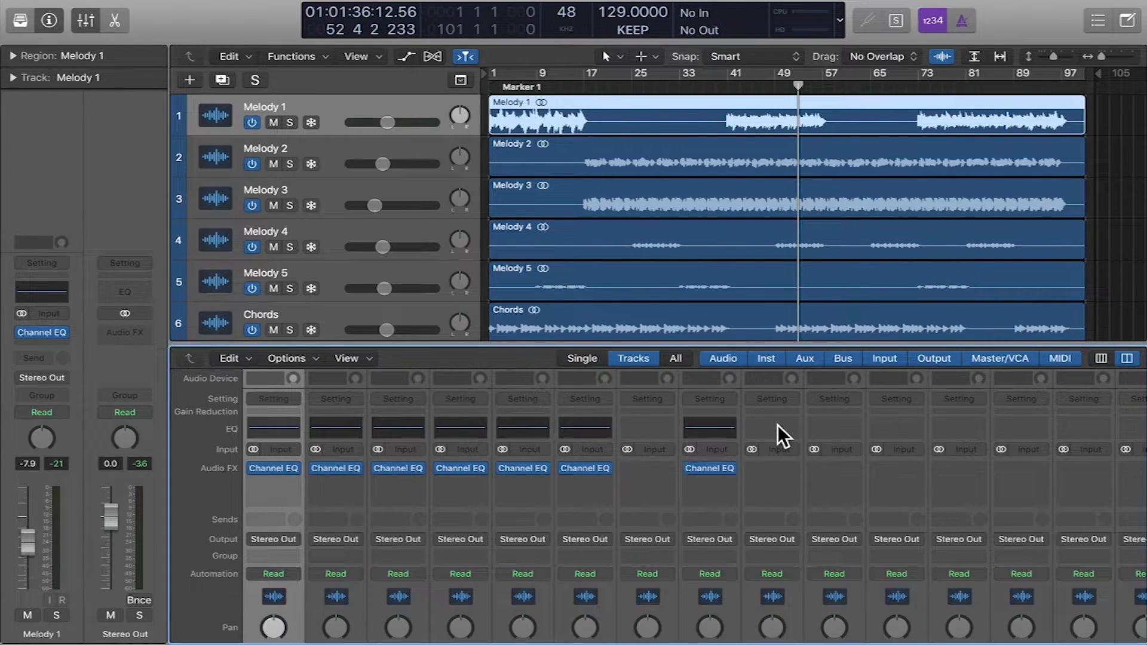
left_click(646, 428)
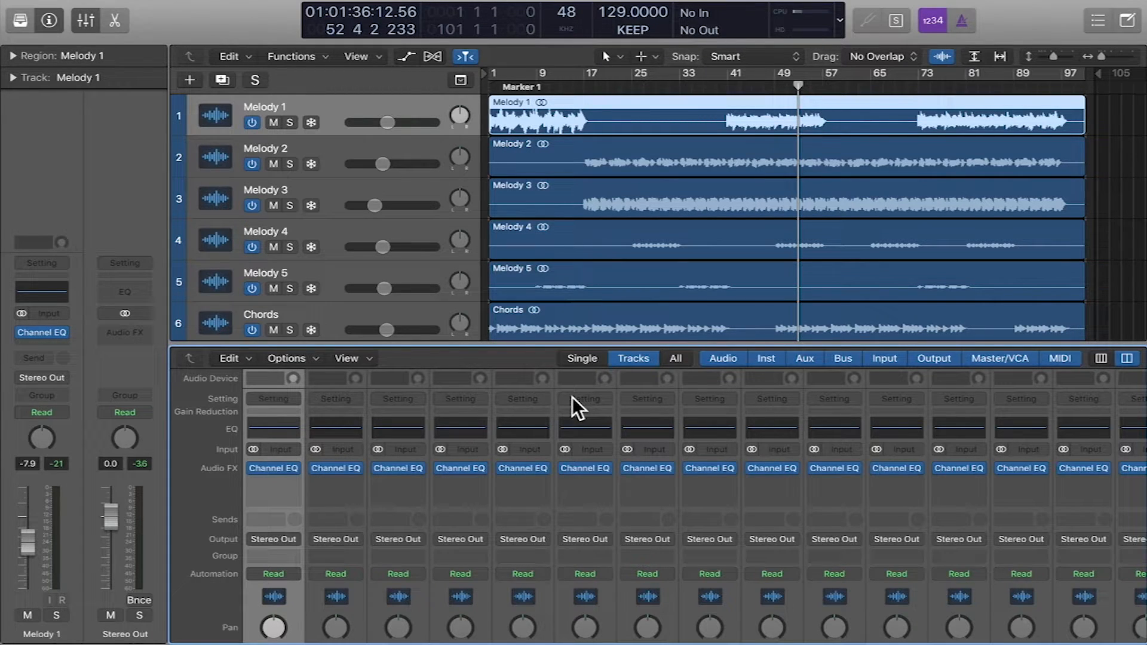
- Solo Melody 1, play it from about bar 6 and turn on the Analyzer in its Channel EQ
left_click(288, 122)
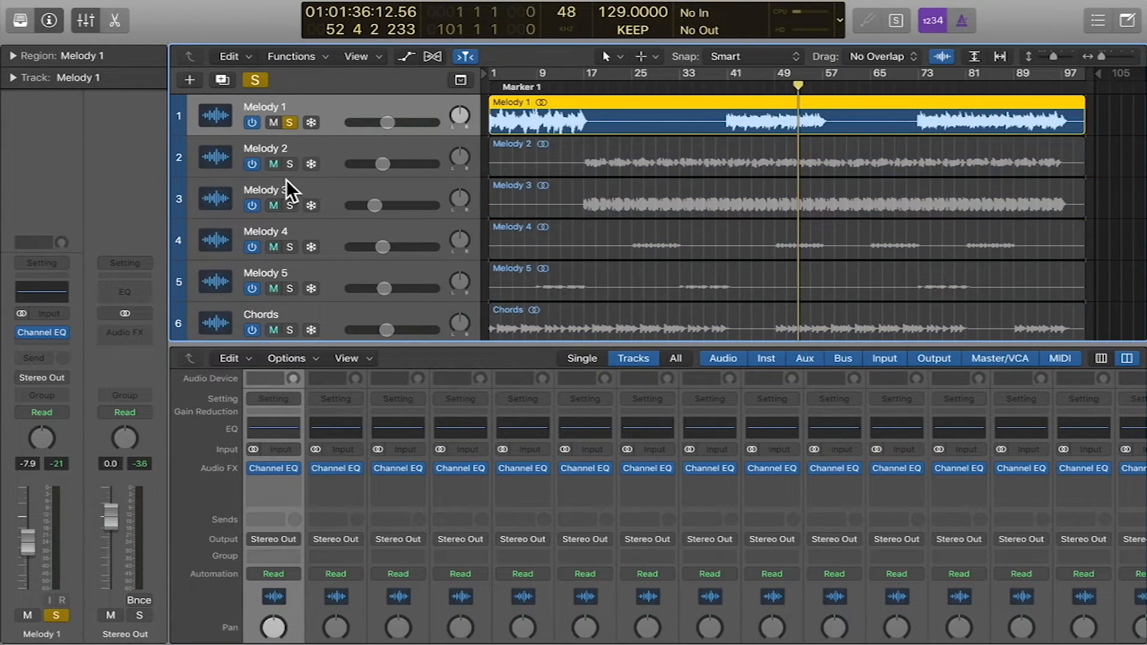
left_click(517, 88)
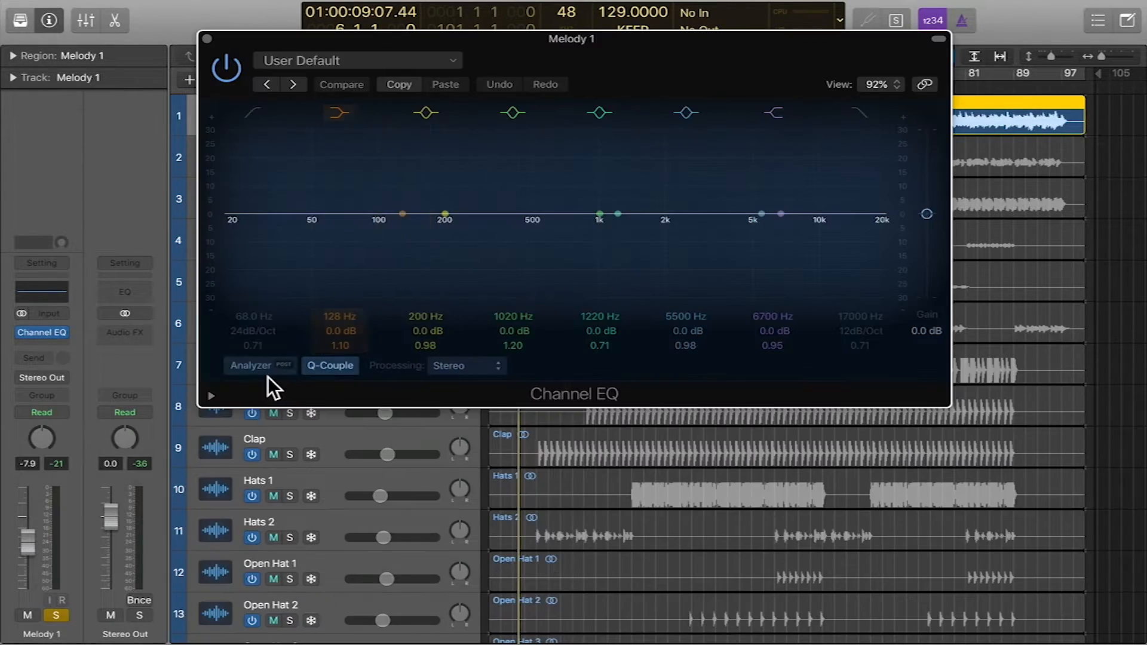
left_click(260, 366)
key("space")
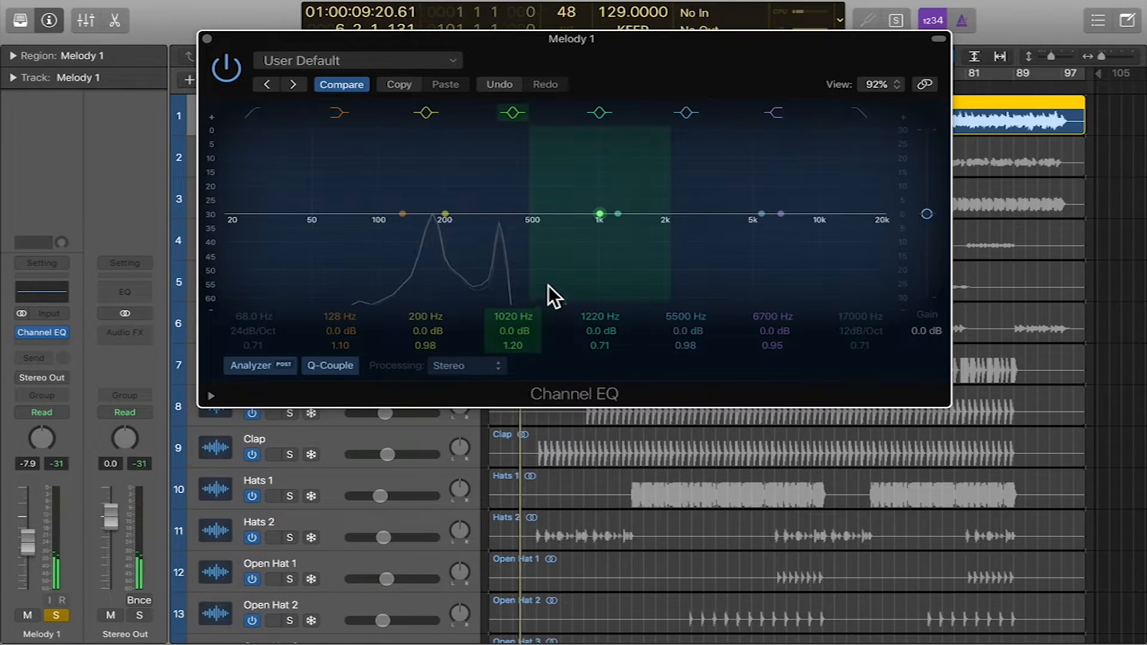
left_click_drag(635, 46, 644, 167)
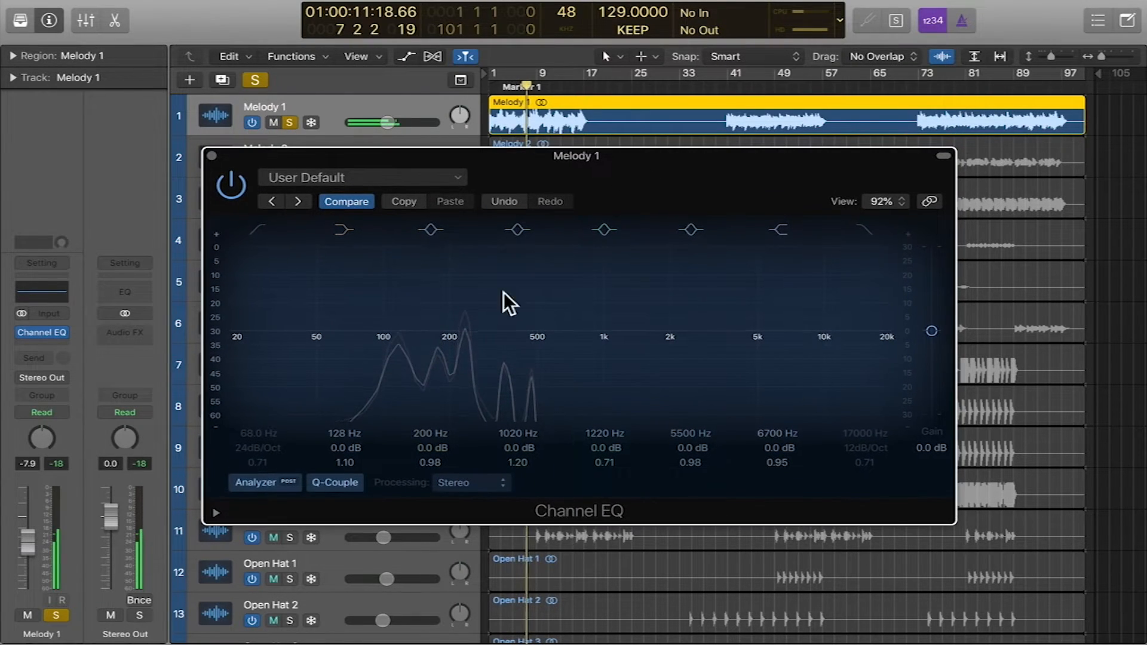
- Shape Melody 1's EQ with a 128 Hz low cut, a +7.0 dB boost at 600 Hz and a -5.0 dB cut at 174 Hz (Q 3.10)
left_click(256, 229)
left_click_drag(277, 340, 404, 364)
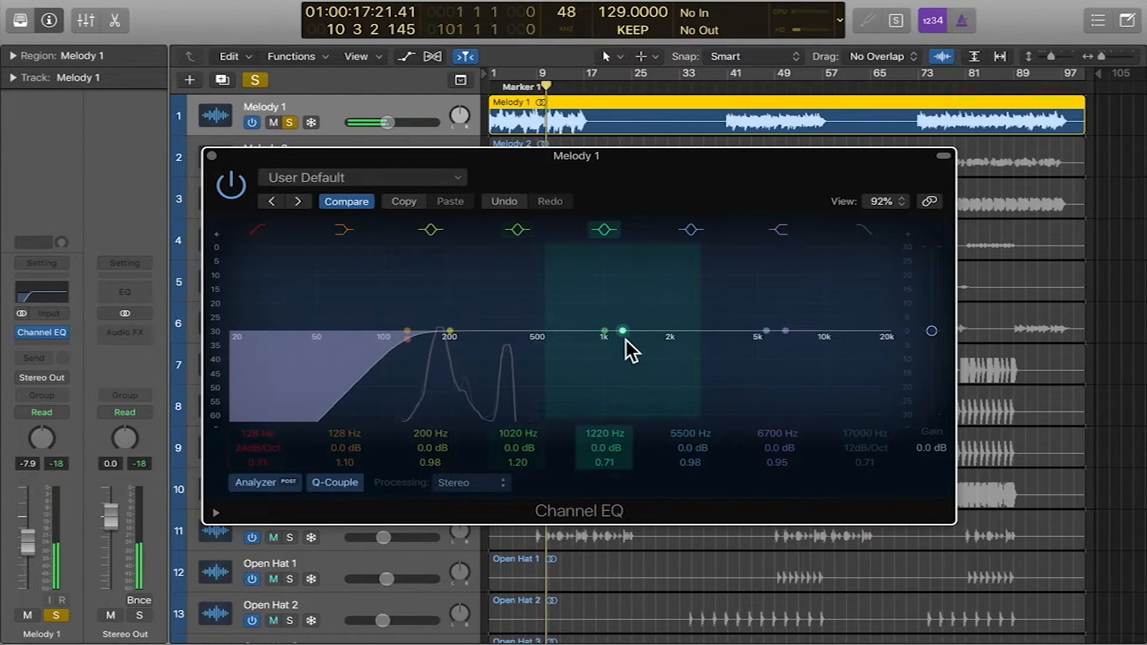
left_click_drag(627, 355, 451, 345)
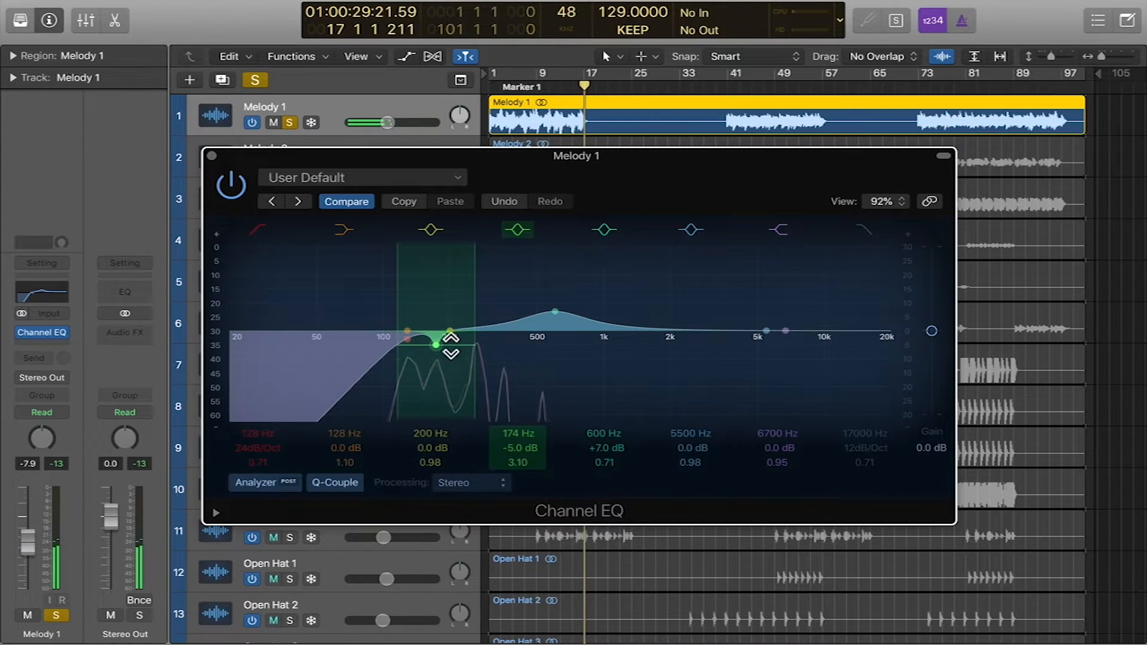
left_click(212, 156)
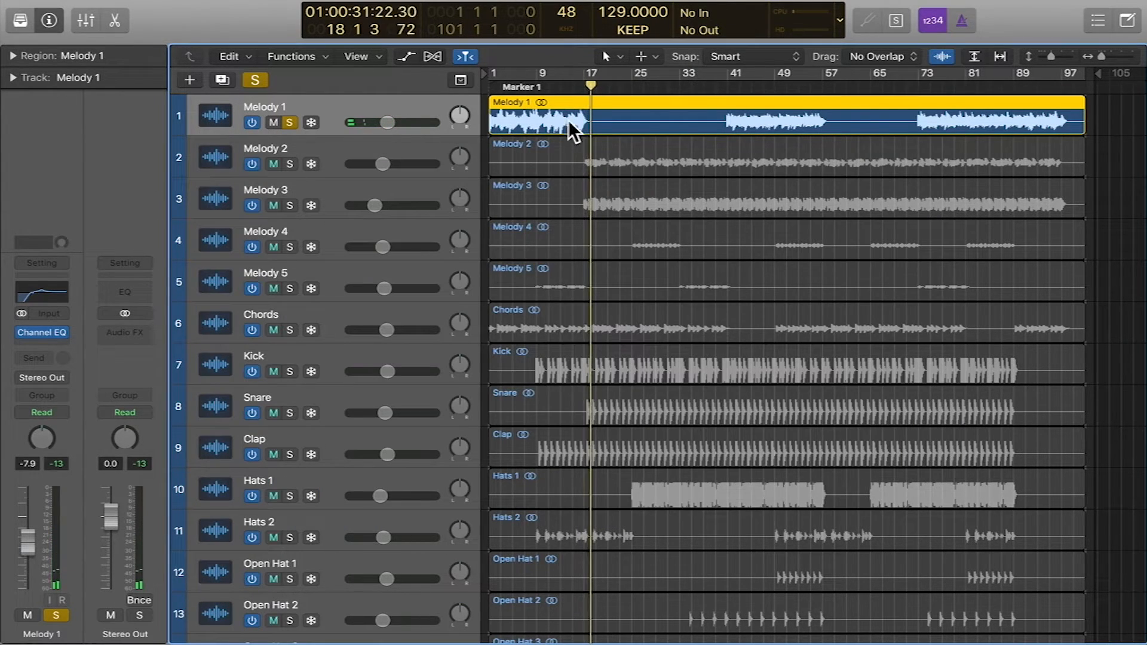
- Solo Melody 2 and Melody 3 together with Melody 1 and rewind playback to before bar 17
left_click(291, 163)
key("comma")
key("comma")
key("comma")
key("comma")
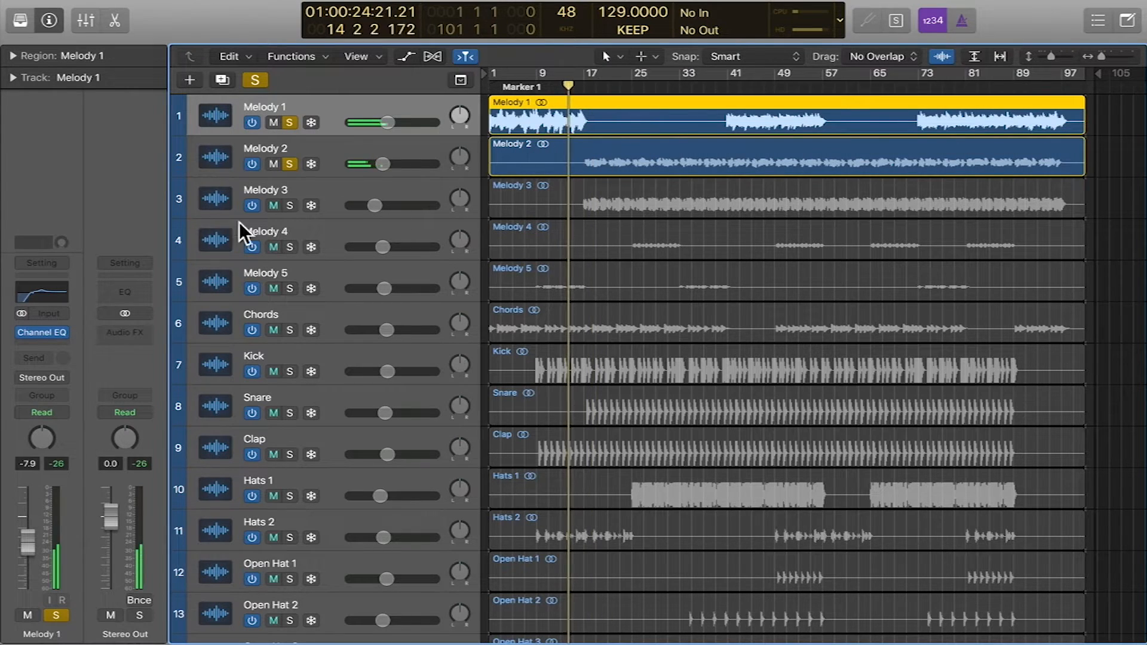
left_click(291, 206)
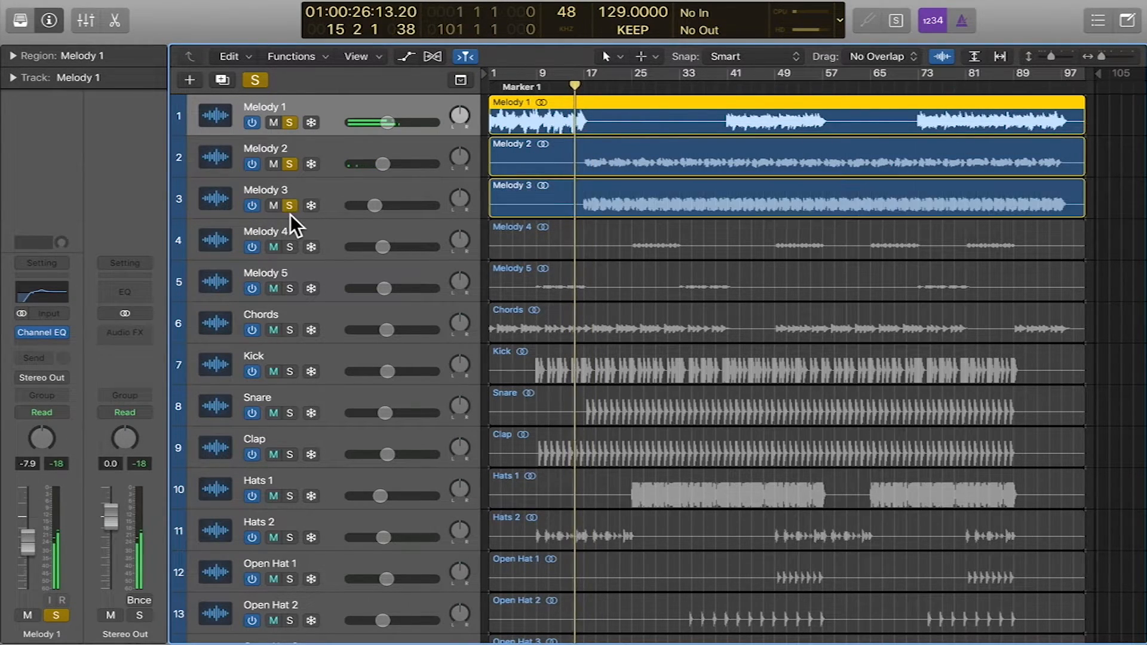
- Open Melody 2's Channel EQ and turn on its Analyzer
left_click(328, 149)
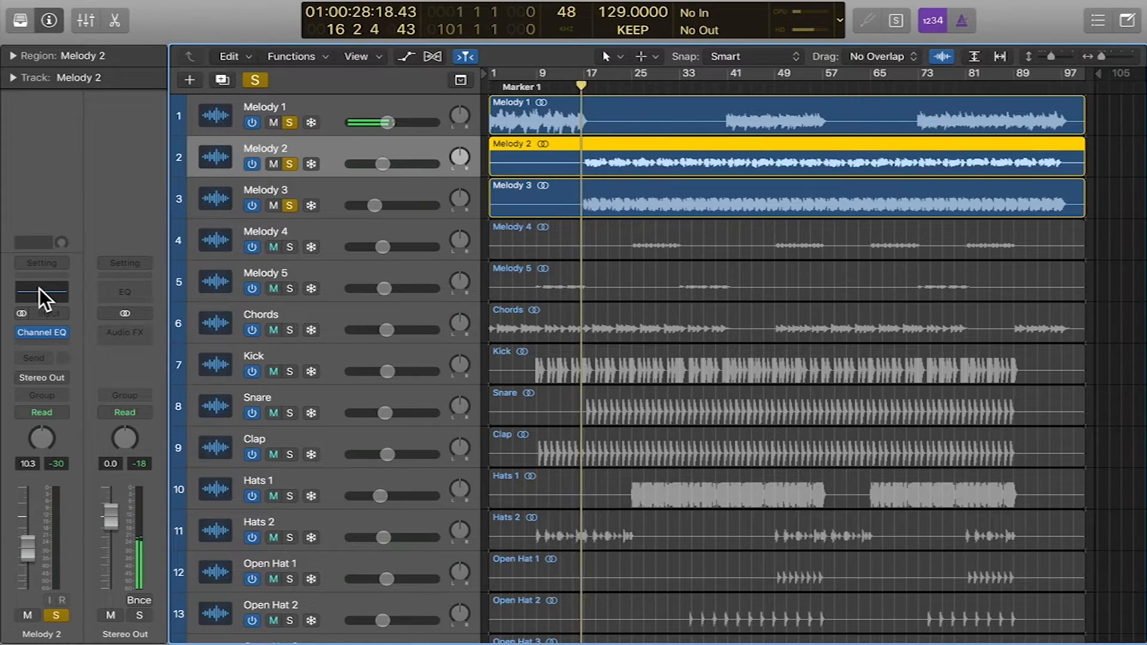
key("v")
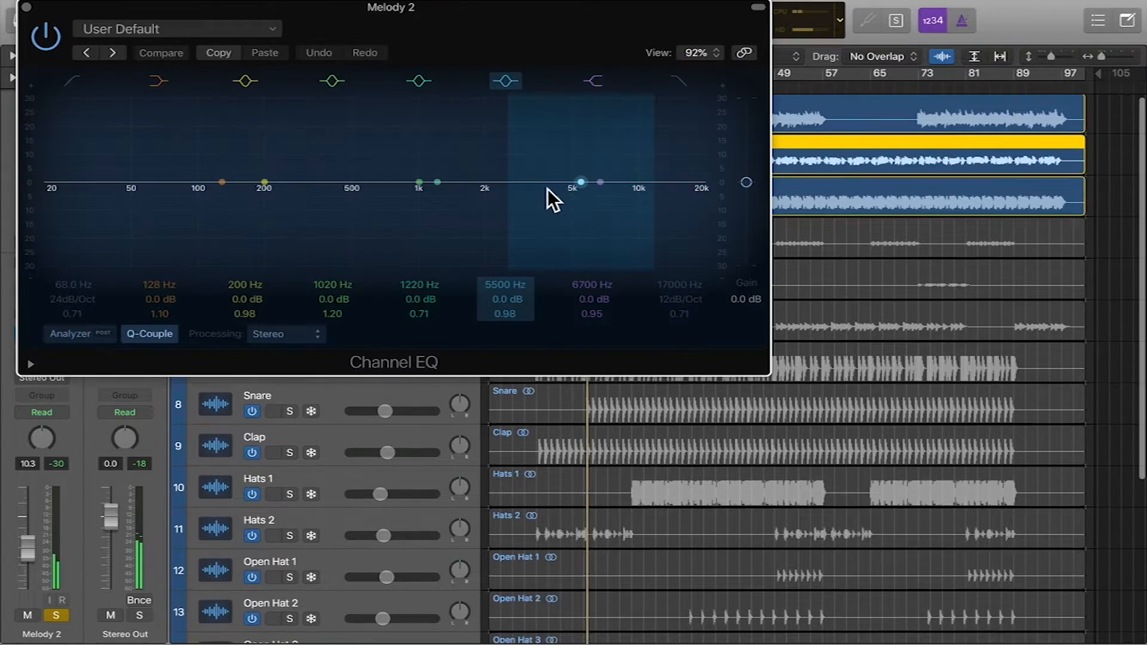
left_click(73, 334)
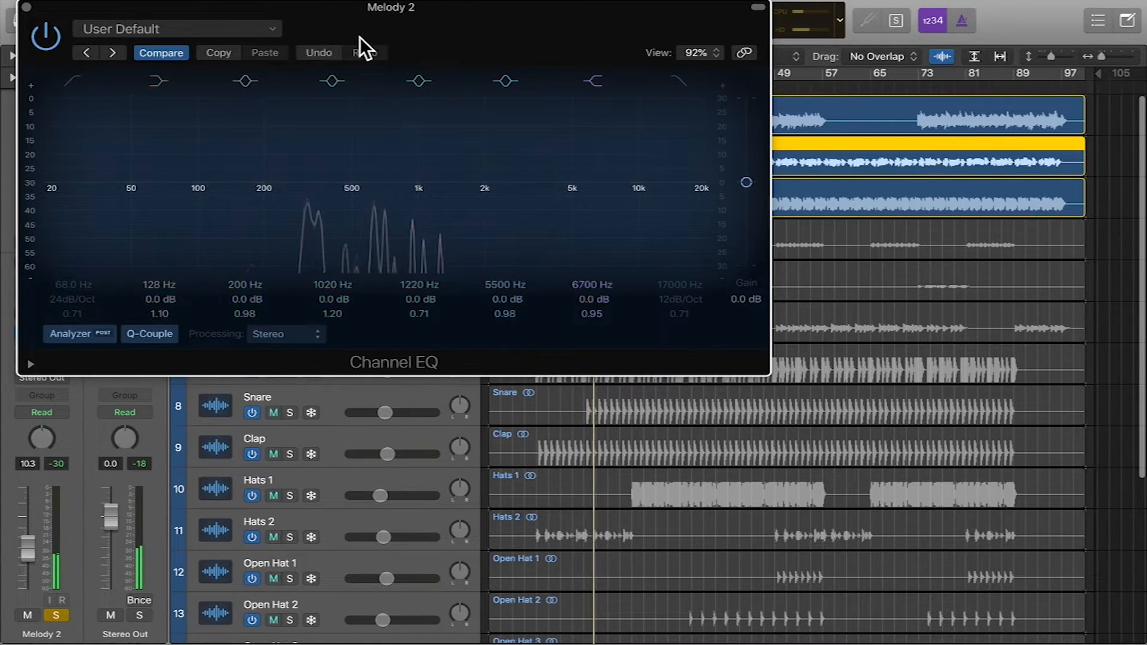
left_click_drag(359, 37, 501, 90)
- Shape Melody 2's EQ with a +9.5 dB boost at 1160 Hz (Q 0.48) and a 24 dB/Oct low cut at 270 Hz
left_click_drag(563, 269, 655, 201)
mouse_move(568, 178)
left_mouse_down()
mouse_move(609, 179)
mouse_move(571, 192)
left_mouse_up()
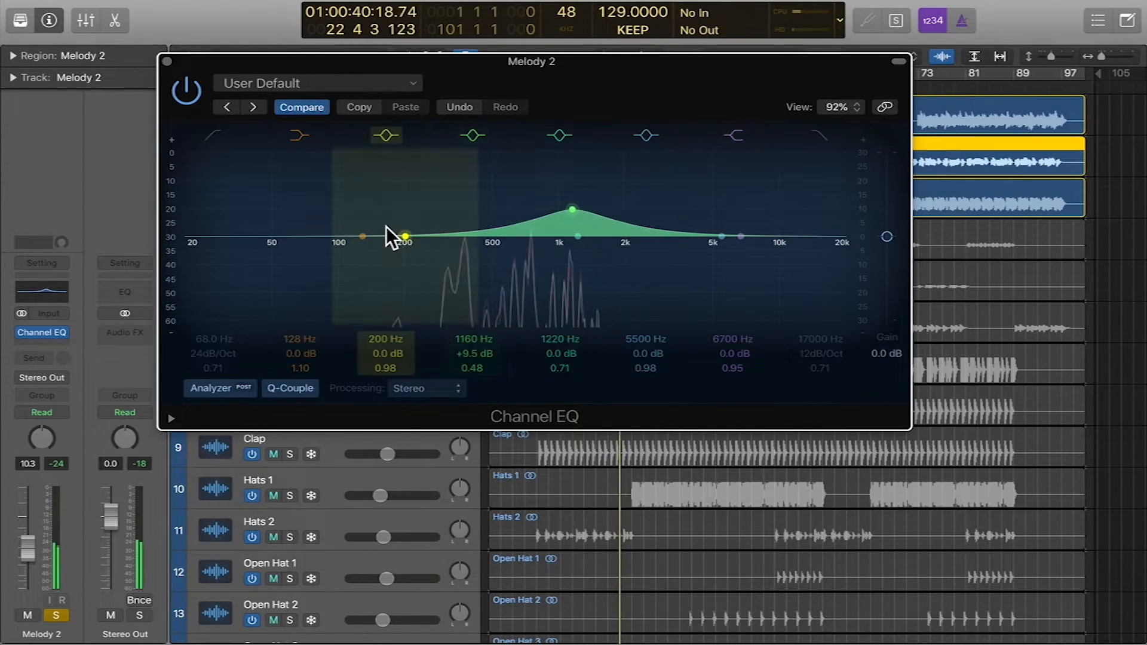
left_click(217, 137)
left_click_drag(292, 302, 430, 303)
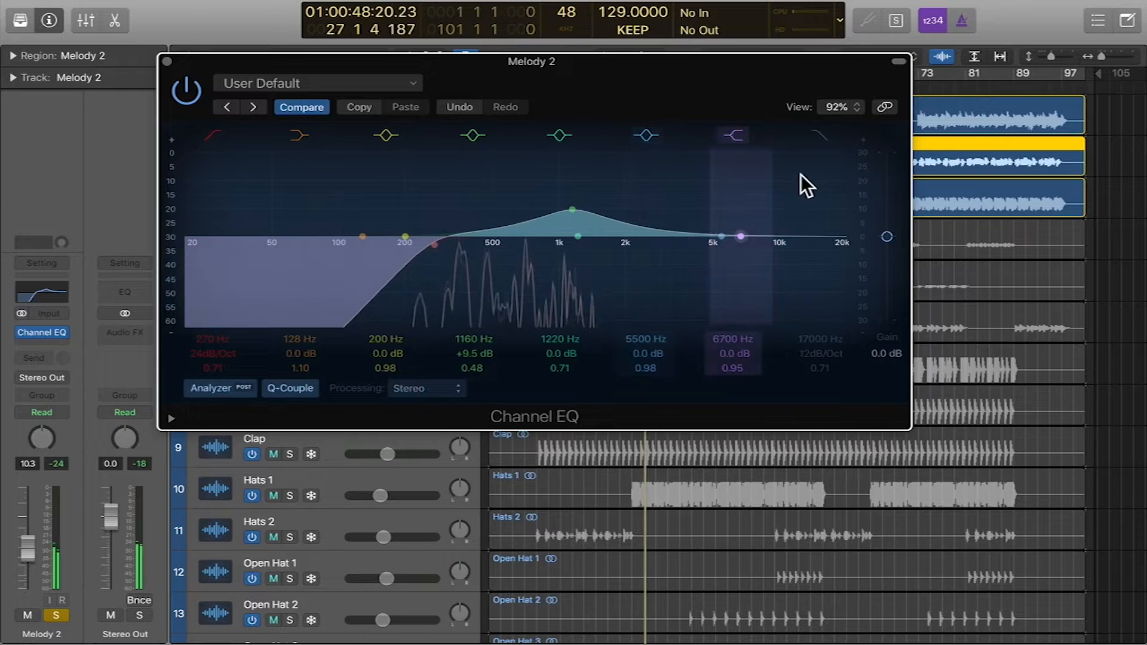
left_click(168, 61)
- Shape Melody 3's Channel EQ with a +8.5 dB boost at 2000 Hz (Q 0.64) and a 24 dB/Oct low cut at 355 Hz
left_click(341, 193)
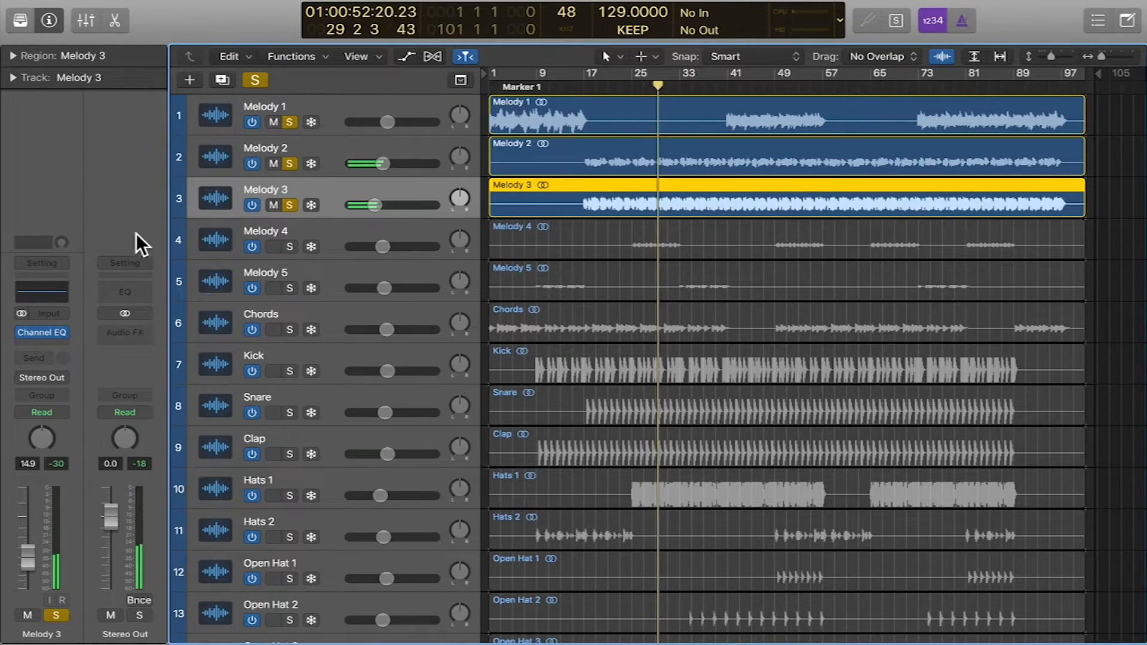
left_click(45, 295)
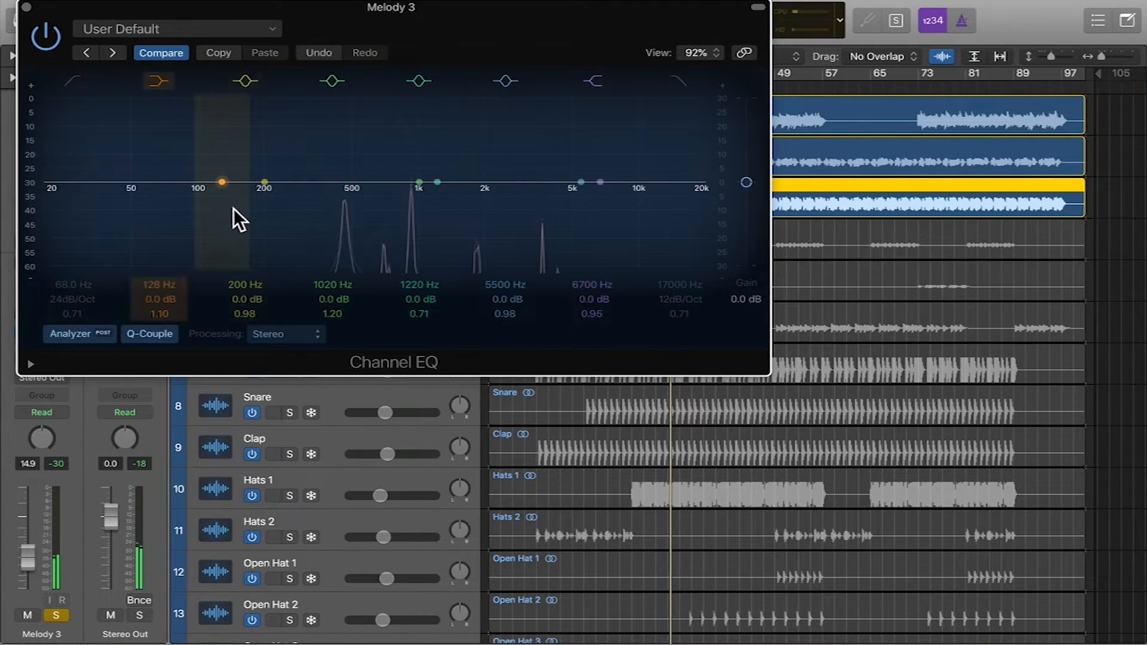
left_click_drag(392, 195, 551, 159)
left_click(74, 80)
left_click_drag(76, 103, 315, 231)
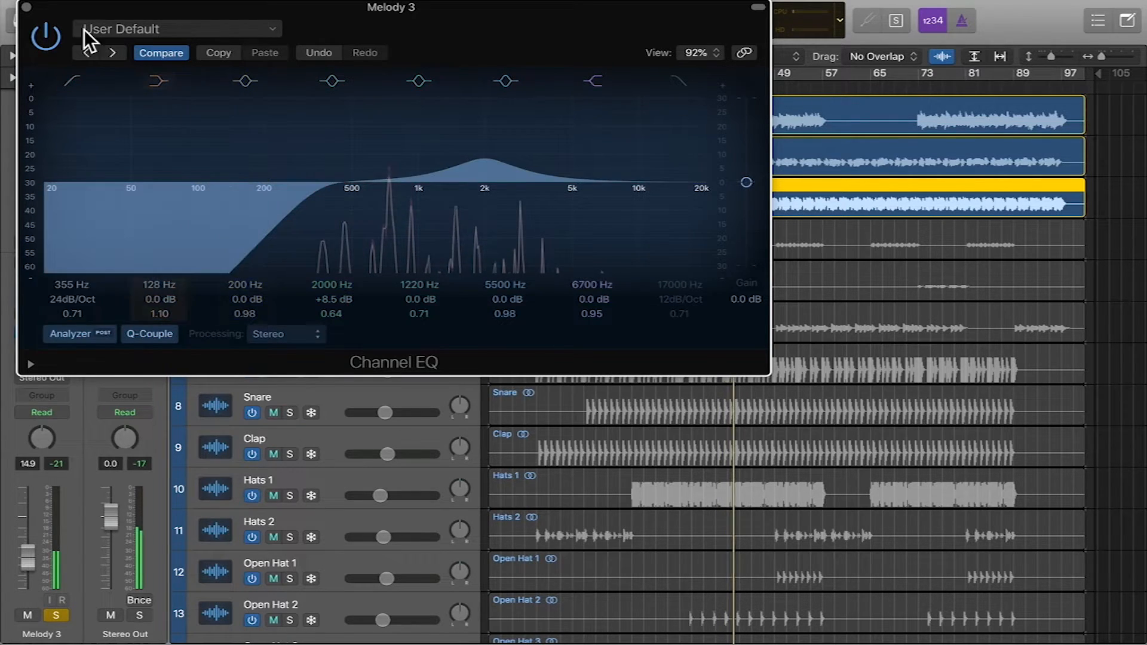
left_click(26, 6)
- Solo Melody 4 as well, play from about bar 25 and open its Channel EQ with the Analyzer on
left_click(289, 246)
left_click(328, 230)
left_click(632, 82)
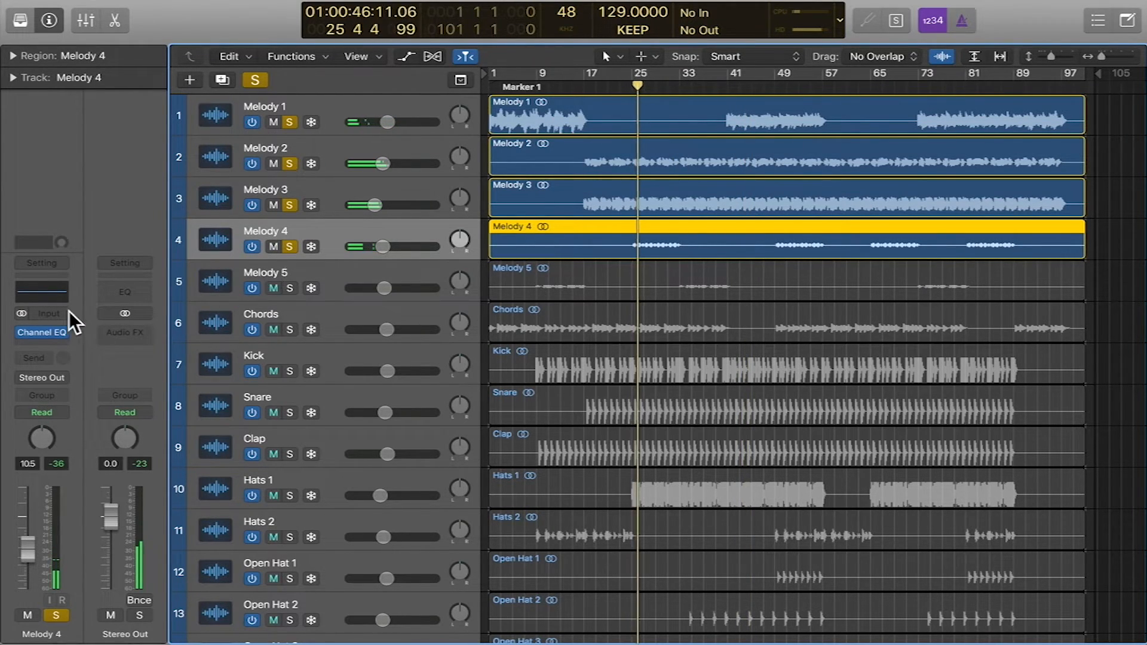
left_click(59, 299)
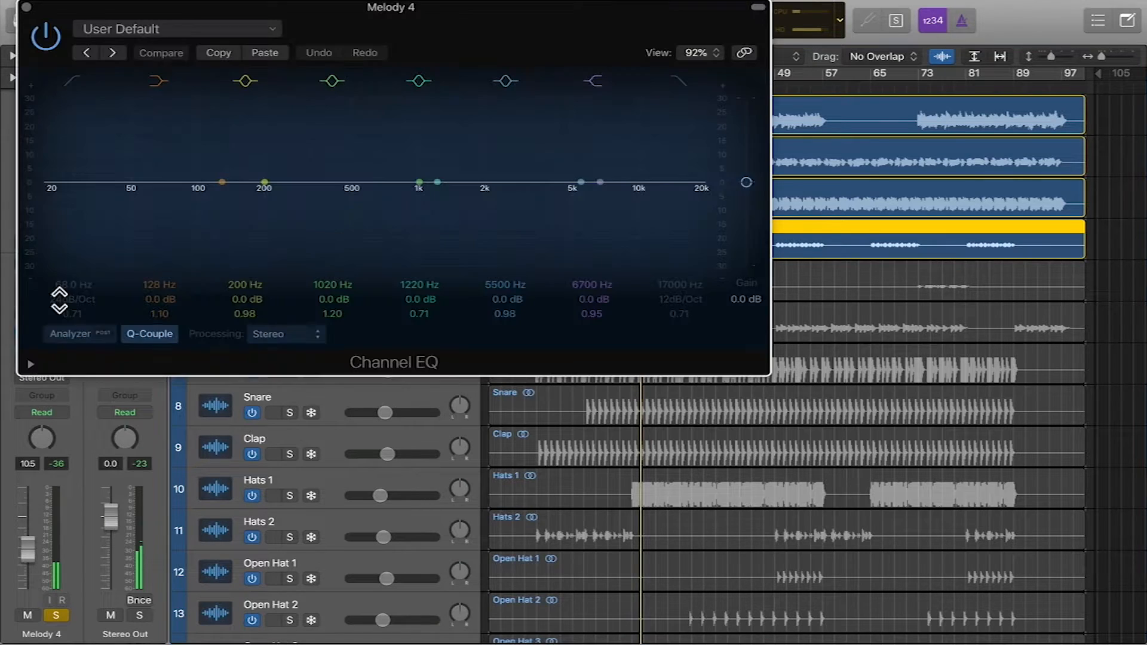
left_click(66, 334)
- Shape Melody 4's EQ with a 24 dB/Oct low cut at about 355 Hz and a +12.0 dB boost at 1100 Hz
left_click_drag(352, 214, 329, 221)
left_click_drag(451, 207, 397, 159)
left_click_drag(569, 9, 679, 122)
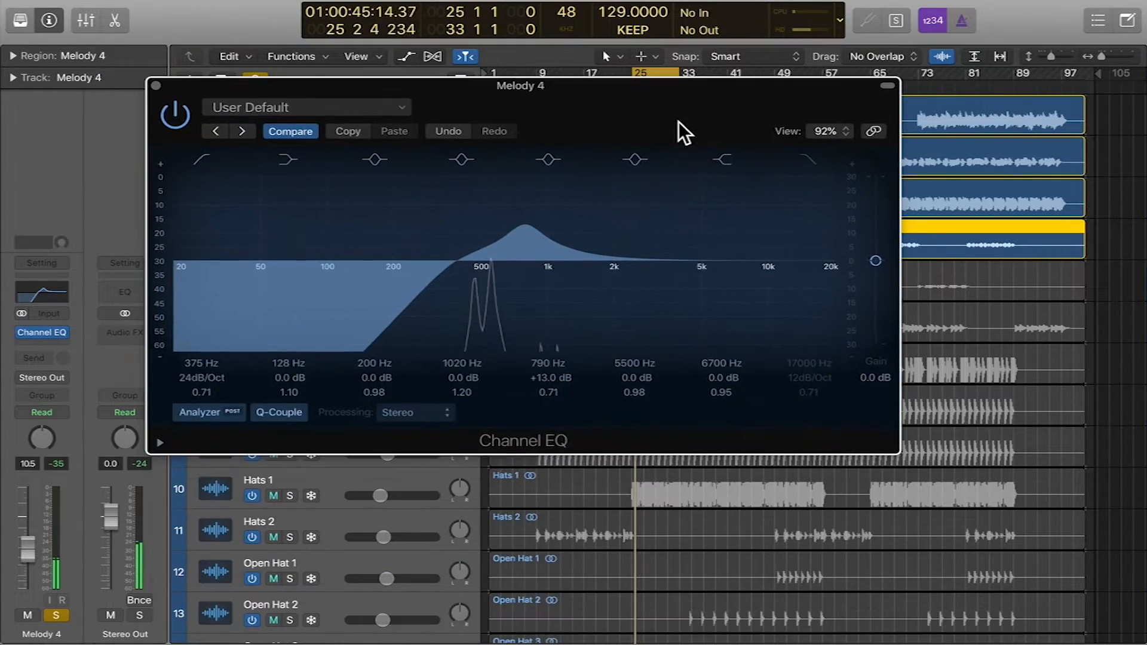
left_click_drag(531, 188, 566, 193)
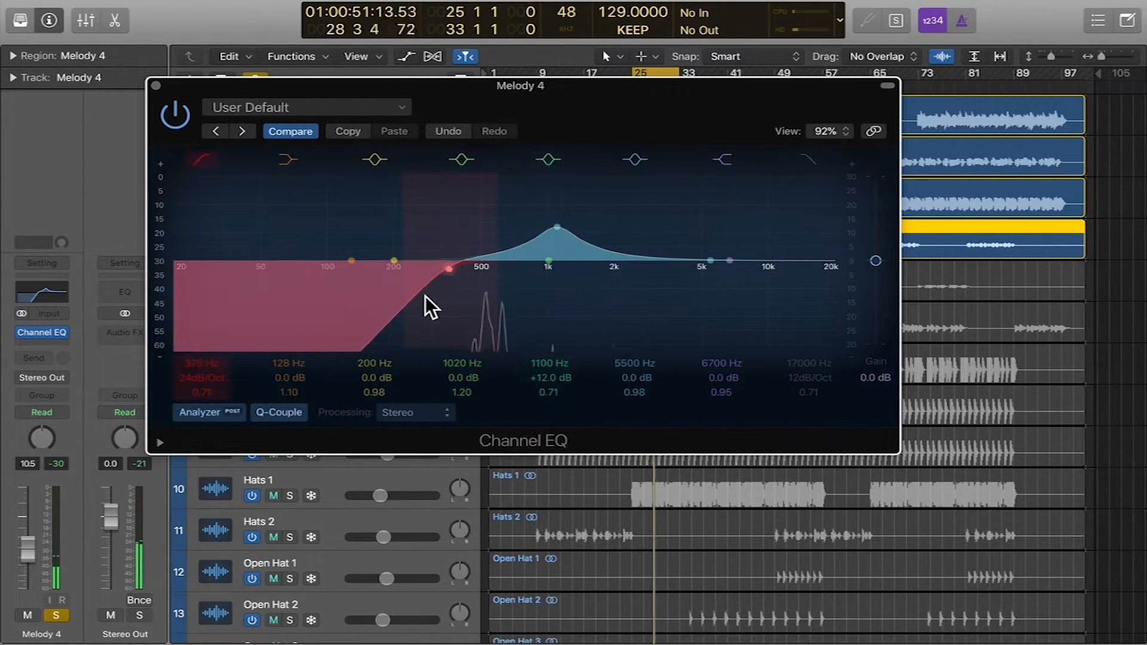
left_click(156, 85)
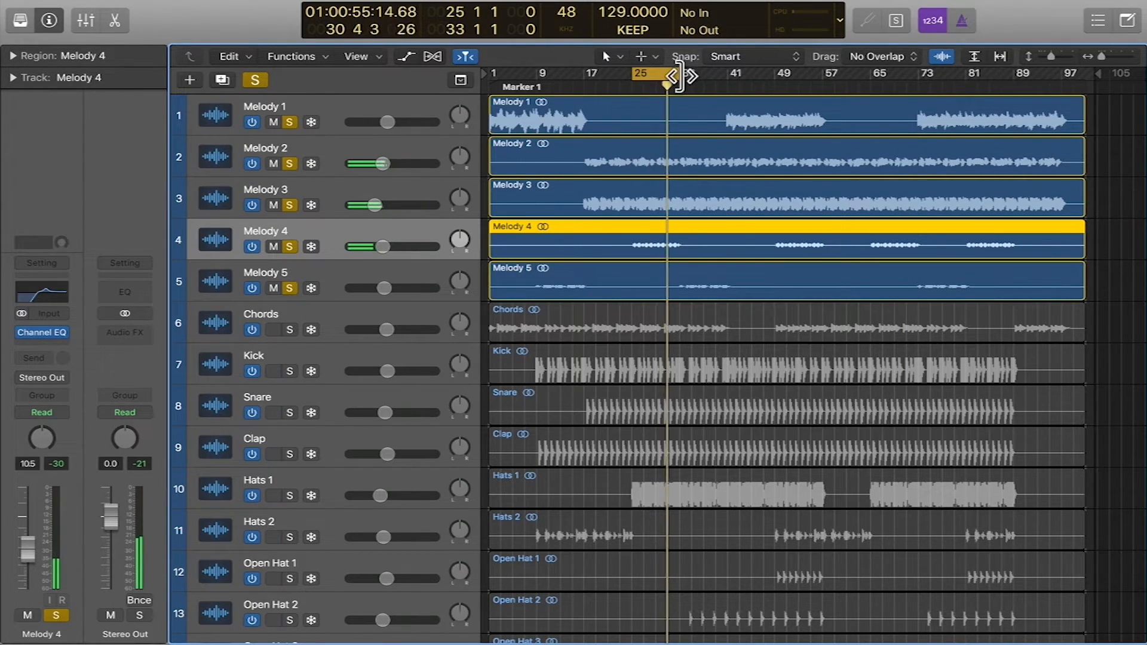
- Move the cycle range to bars 33–41 and open Melody 5's Channel EQ with the Analyzer on
left_click_drag(665, 71, 710, 71)
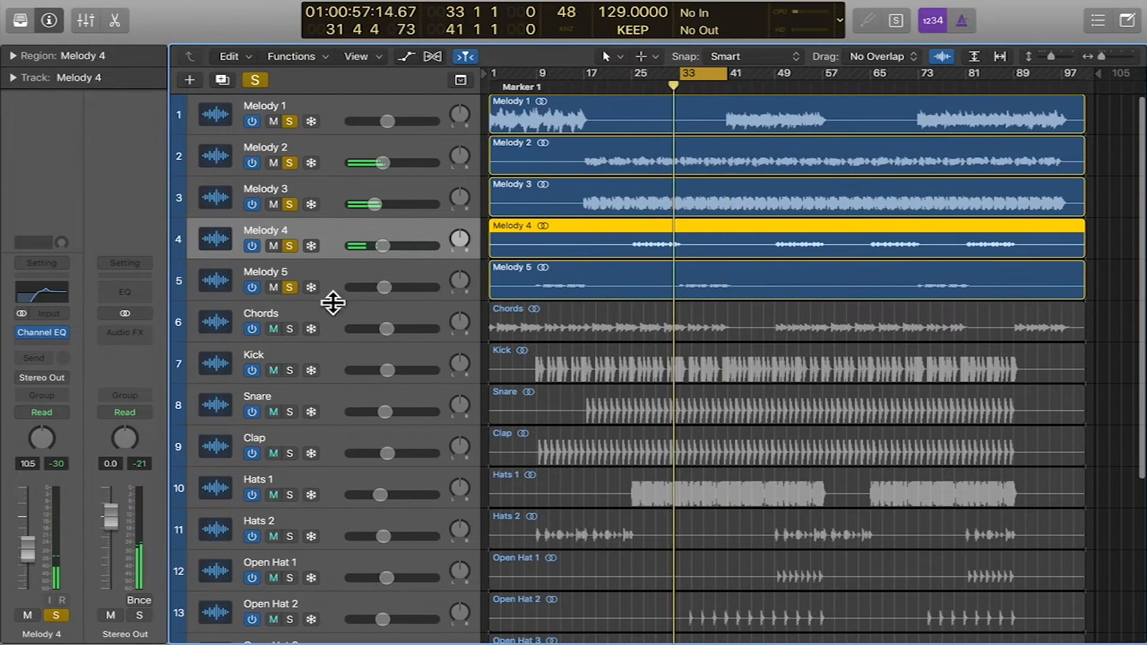
left_click(326, 271)
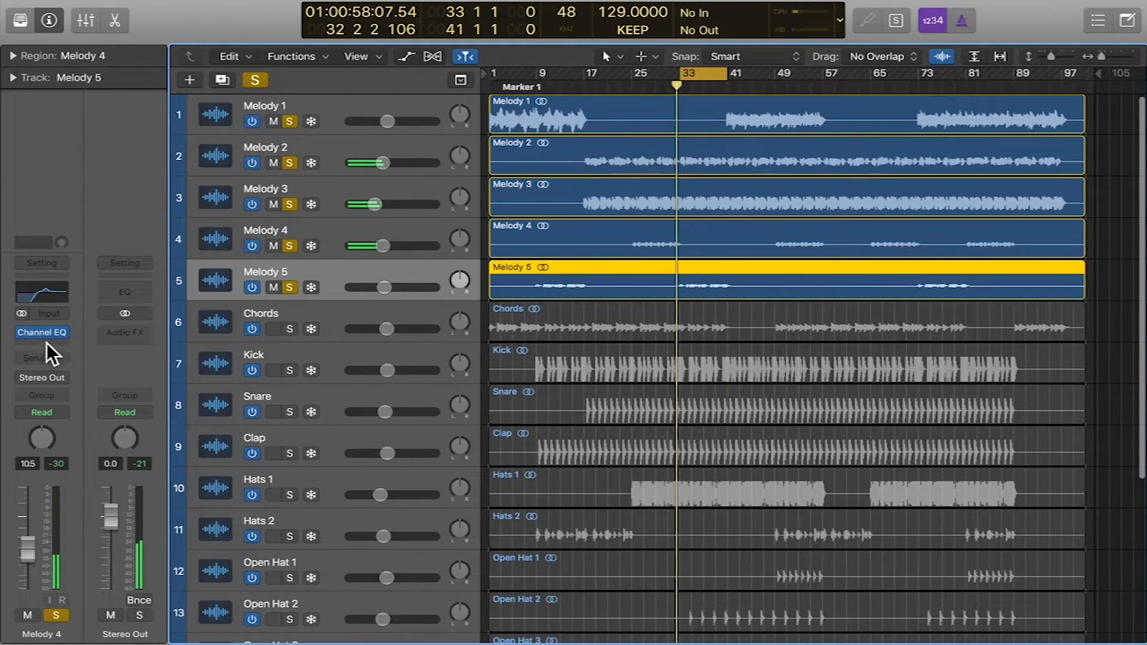
left_click(48, 295)
left_click_drag(456, 11, 634, 65)
left_click(253, 388)
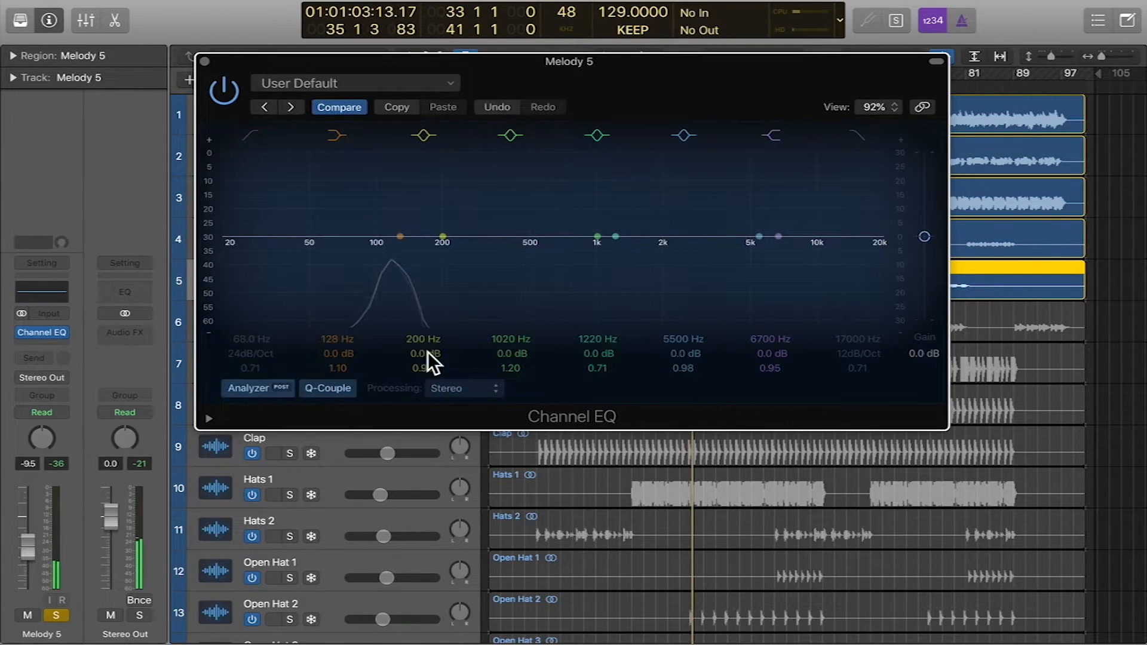
- Shape Melody 5's Channel EQ with a +8.5 dB boost at 186 Hz (Q 0.48) and a 24 dB/Oct low cut at about 116 Hz
left_click_drag(581, 267, 451, 196)
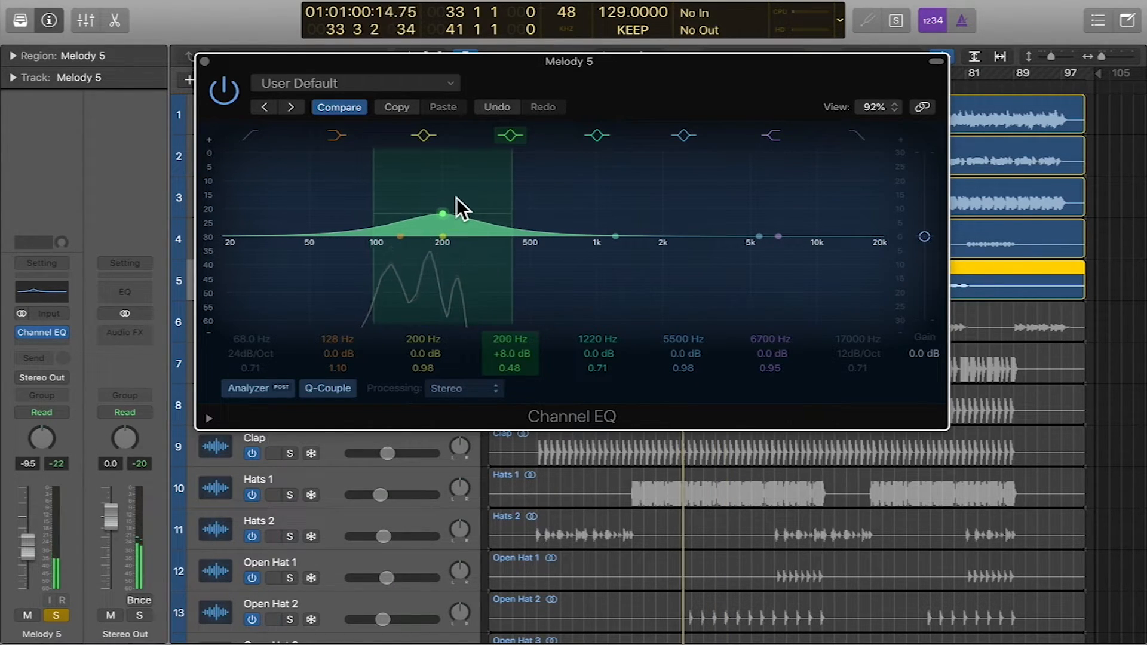
left_click_drag(269, 215, 383, 303)
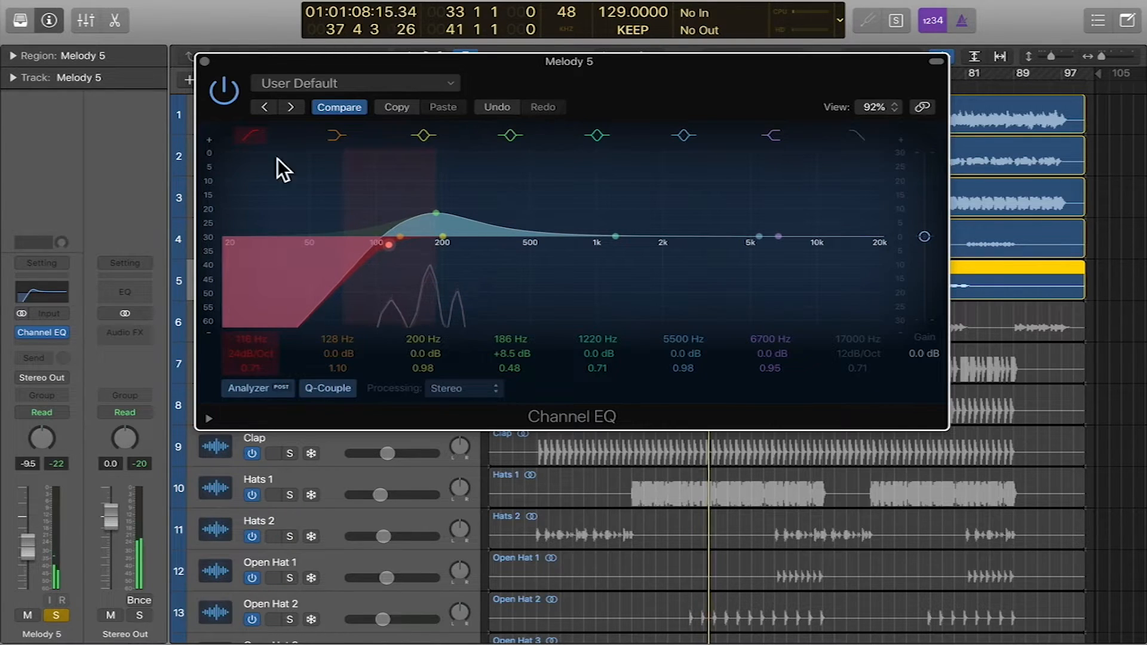
left_click(251, 135)
left_click(204, 61)
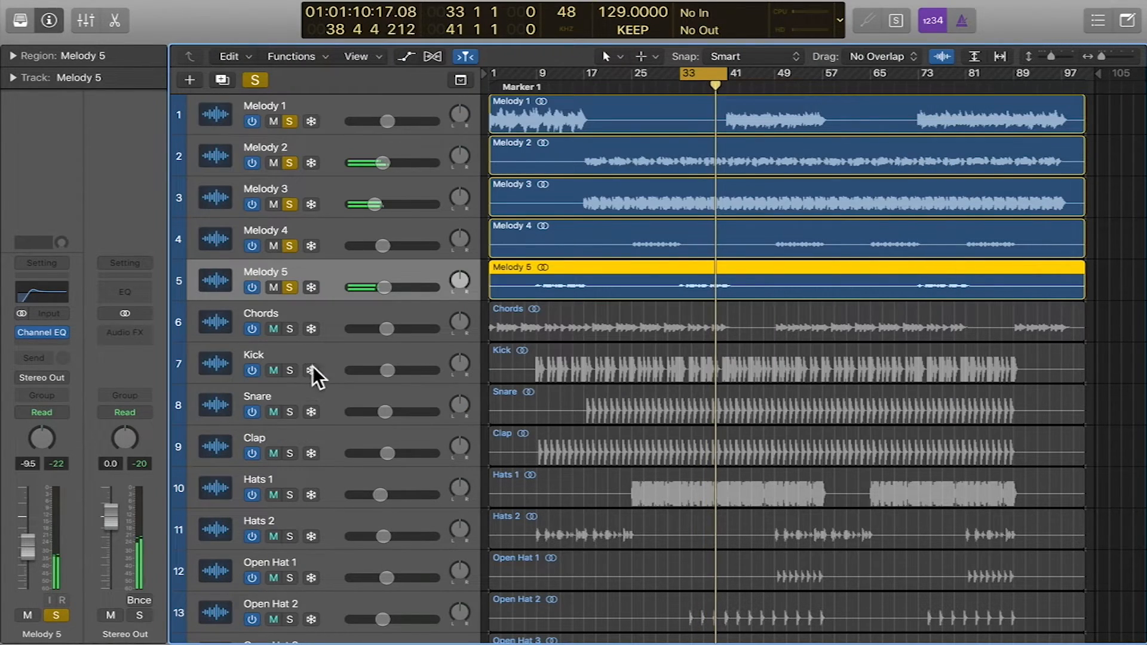
- Solo Chords as well, play from about bar 33 and open its Channel EQ with the Analyzer on
left_click(290, 330)
left_click(680, 80)
left_click(221, 328)
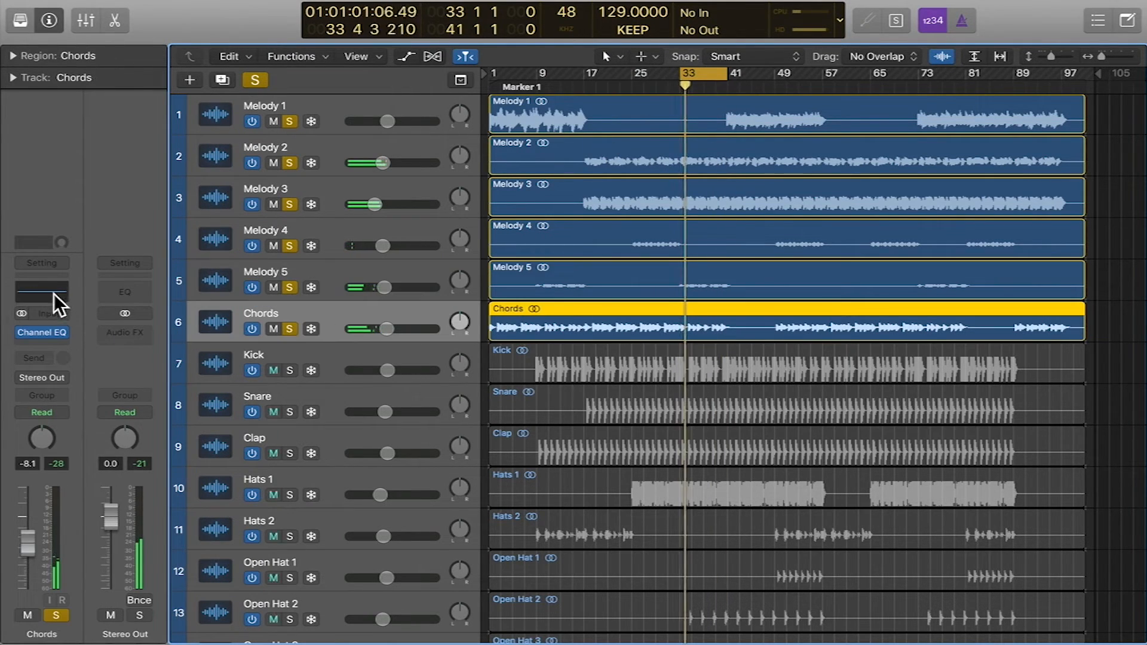
key("v")
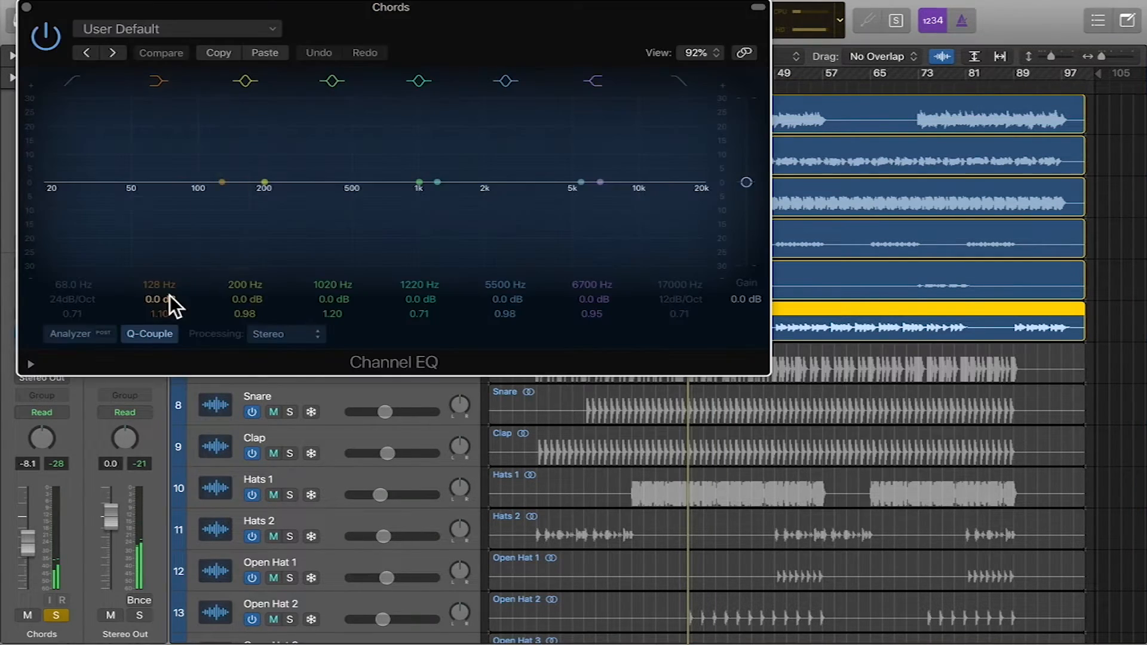
left_click(65, 333)
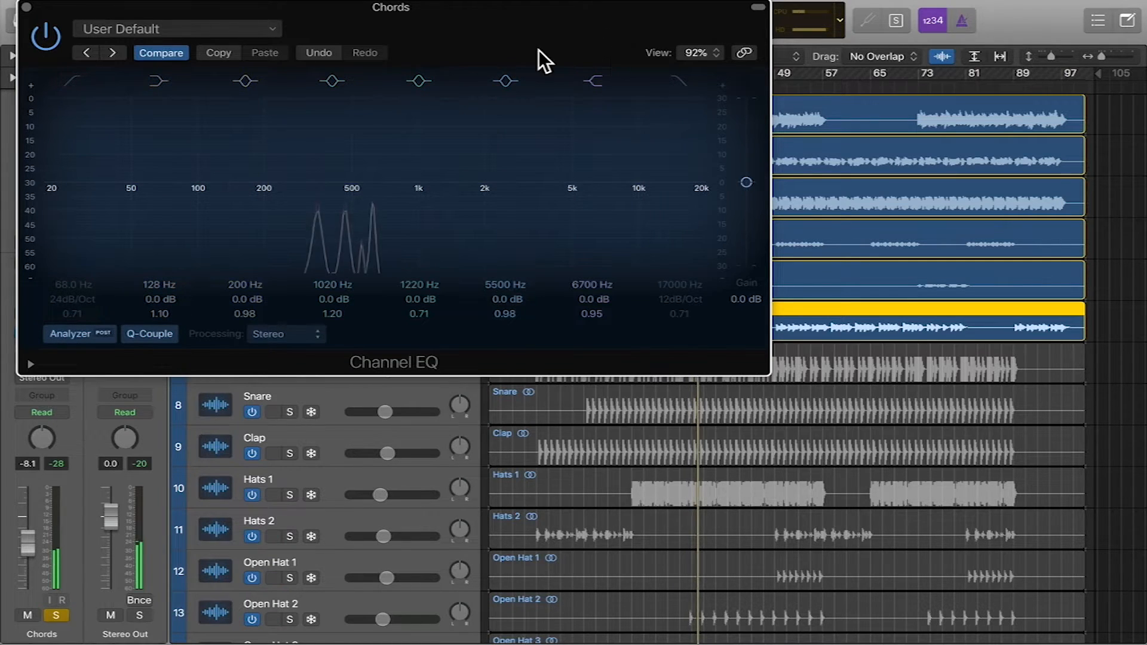
- Shape the Chords EQ with an 18 dB/Oct low cut at about 350 Hz and a +8.0 dB boost at 580 Hz (Q 0.57)
left_click(76, 77)
left_click_drag(116, 239, 149, 239)
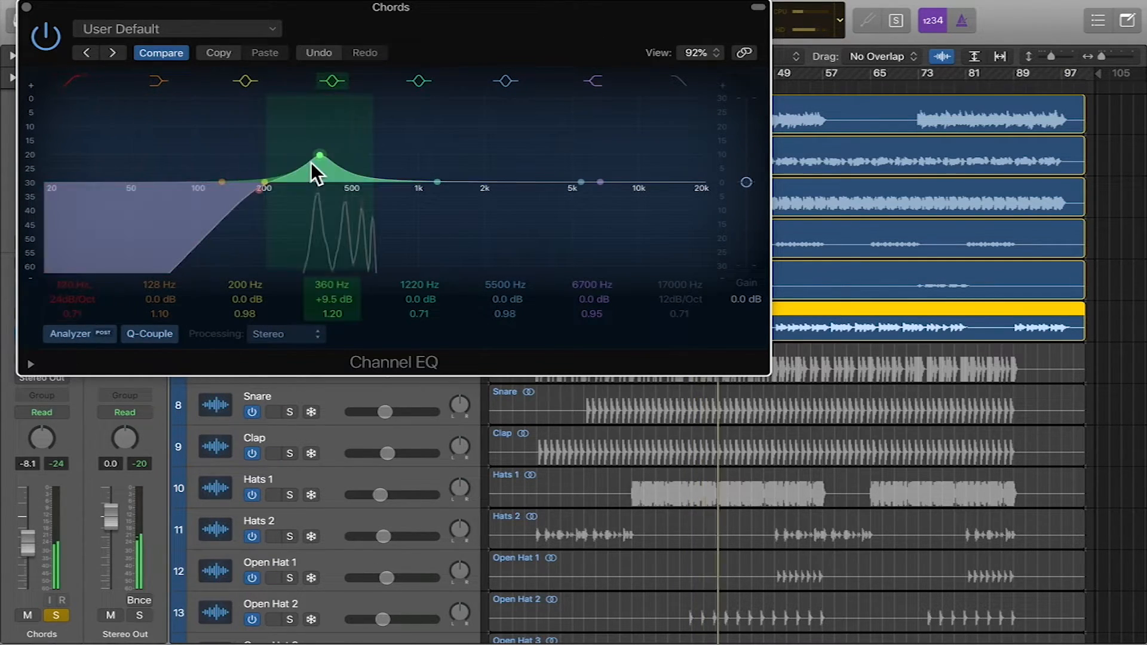
left_click_drag(311, 163, 388, 144)
left_click_drag(271, 187, 278, 232)
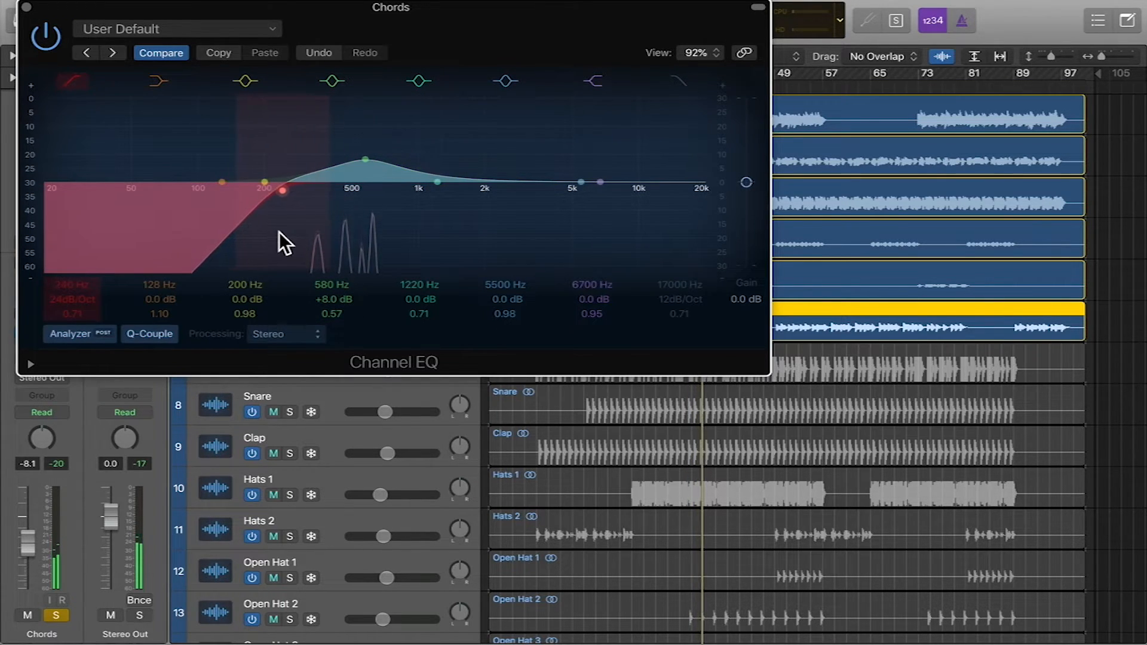
left_click_drag(74, 299, 74, 311)
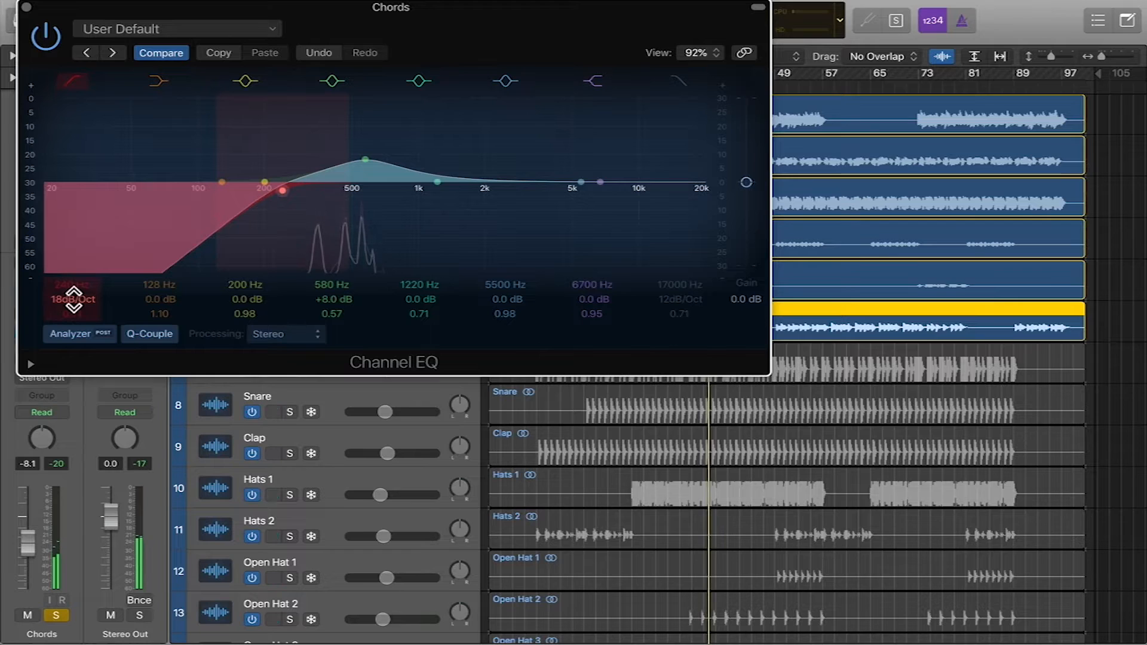
left_click_drag(268, 227, 310, 222)
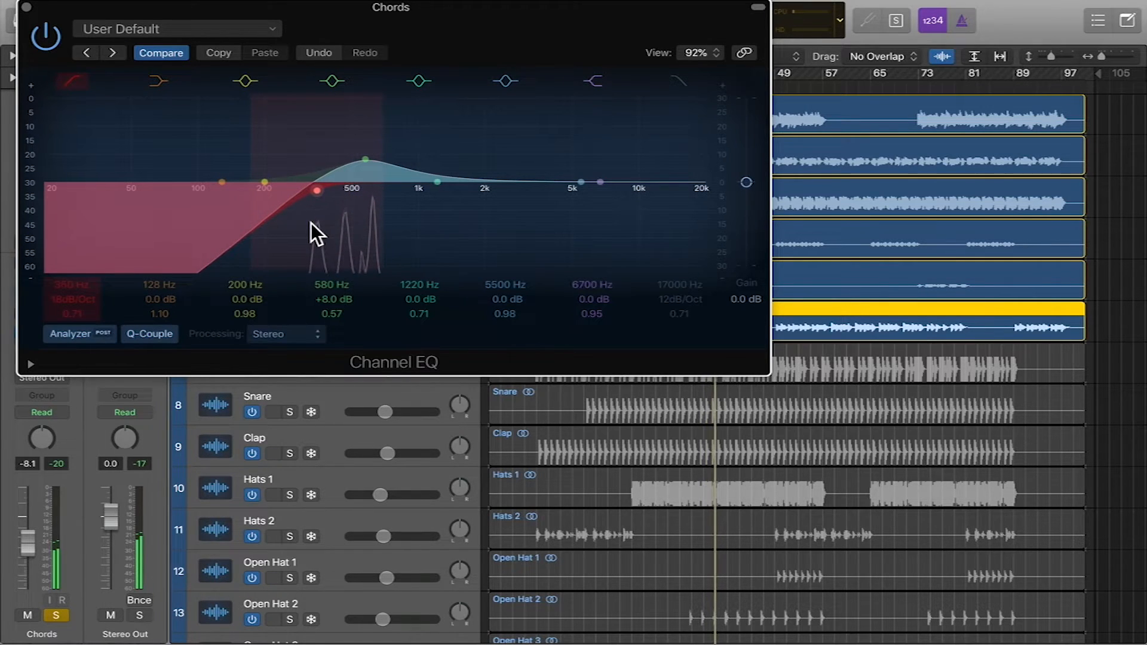
left_click(26, 7)
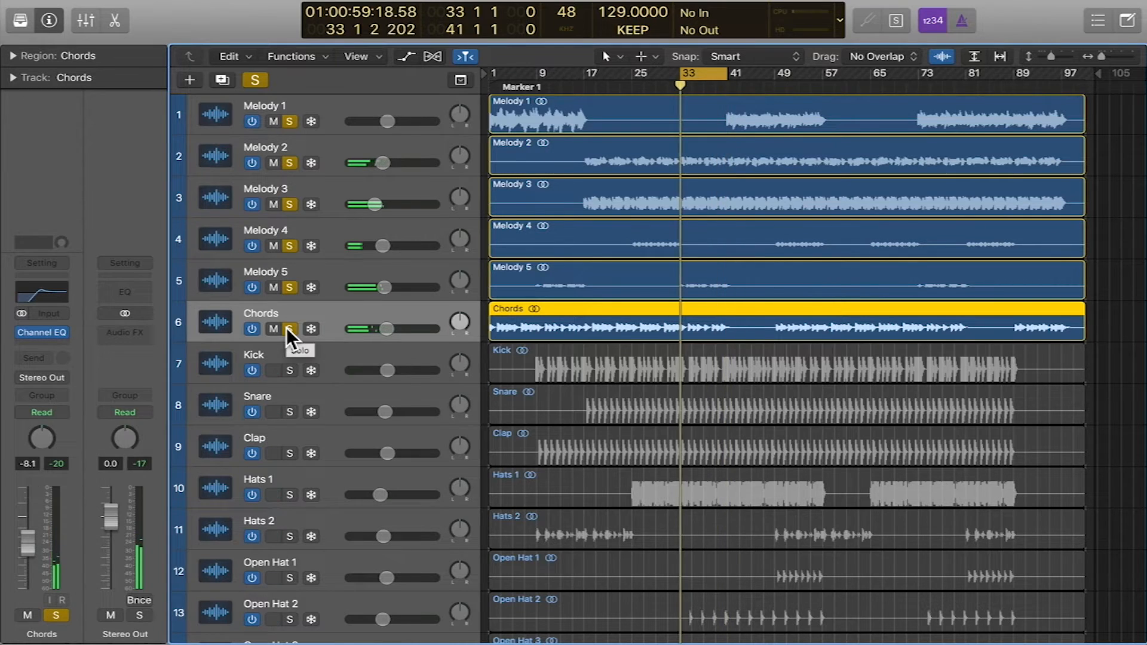
- Unsolo the melody and Chords tracks and open the Snare's Channel EQ over the track area
left_click_drag(289, 328, 288, 121)
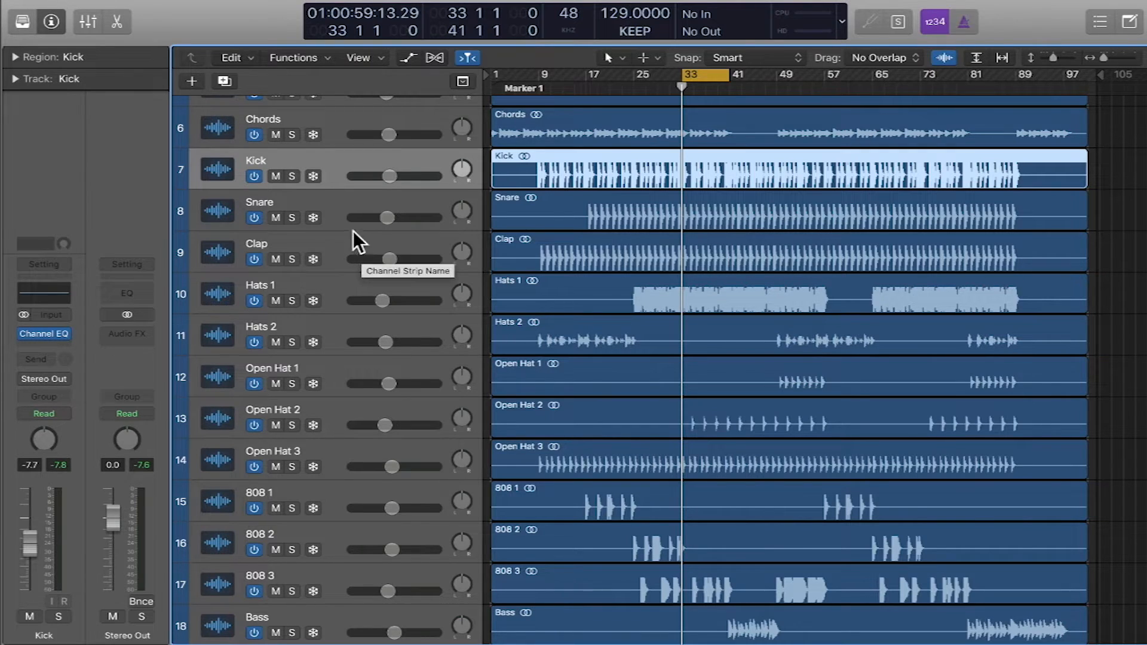
left_click(325, 209)
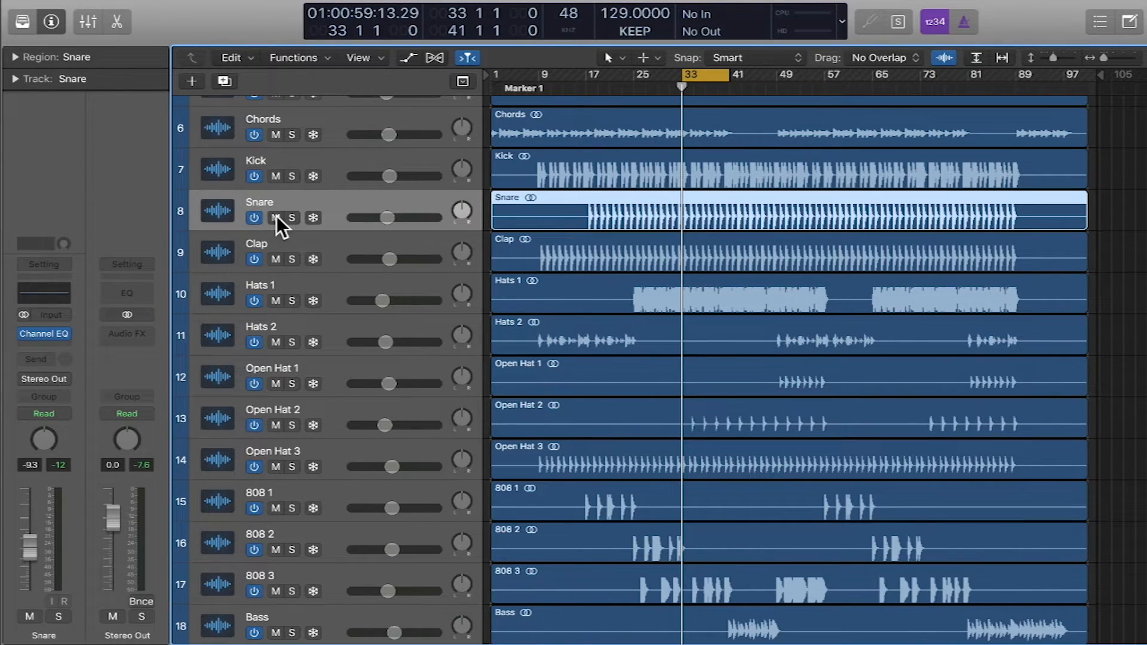
left_click(67, 291)
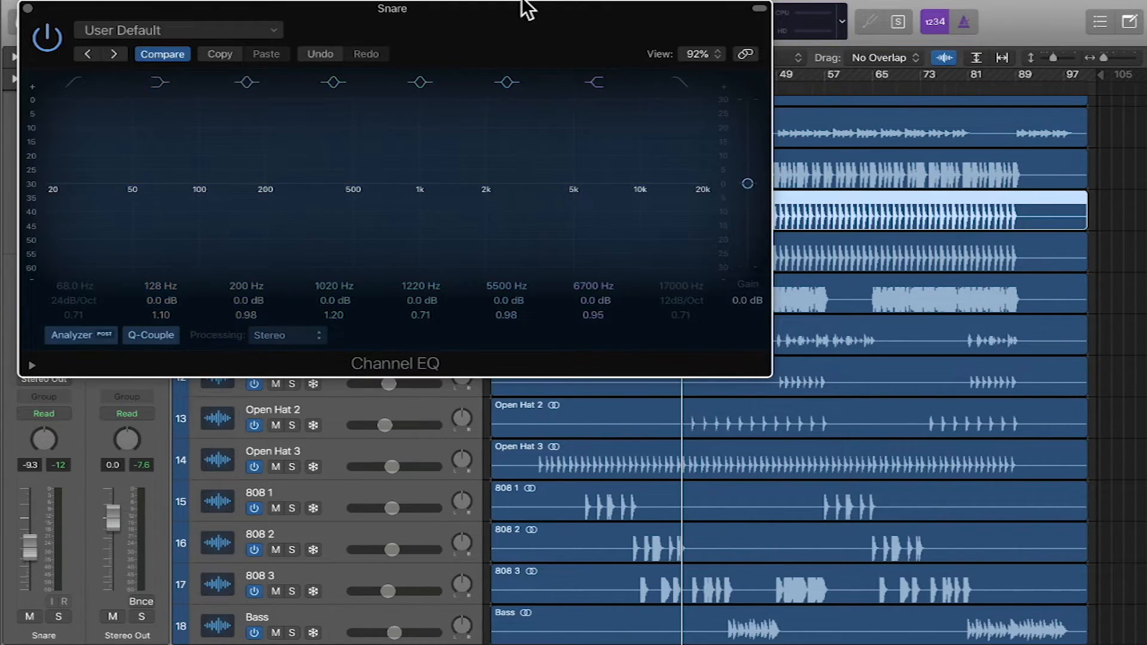
left_click_drag(525, 38, 708, 112)
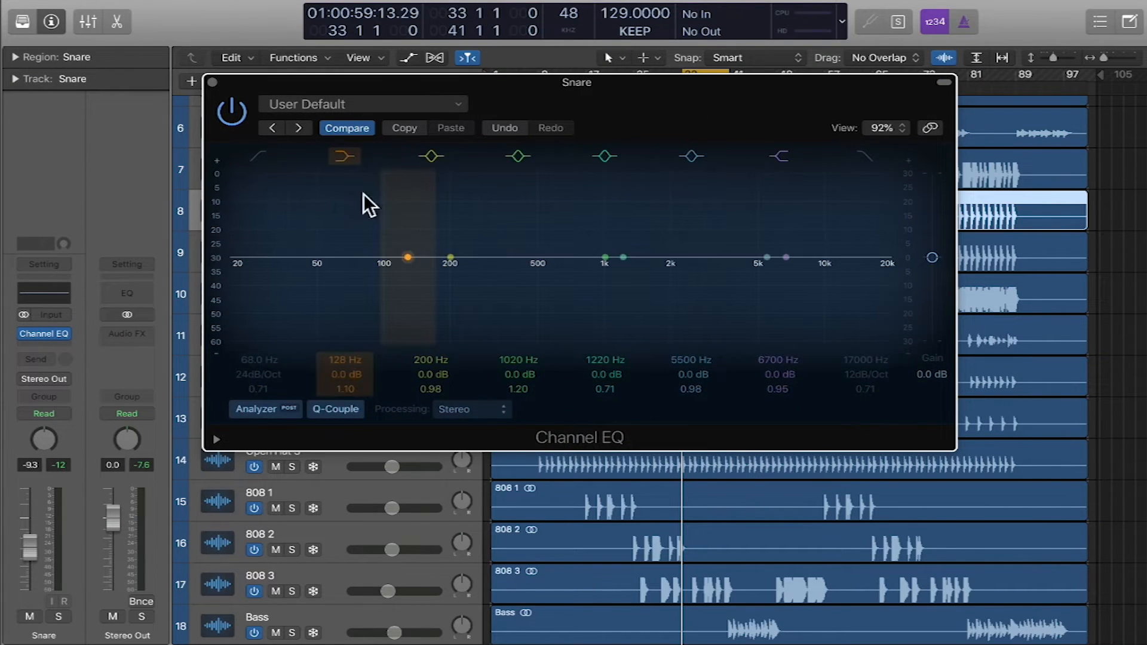
- Shape the Snare's EQ with a 24 dB/Oct low cut at 162 Hz and a cut of about 1.5 dB at 330 Hz
left_click(258, 157)
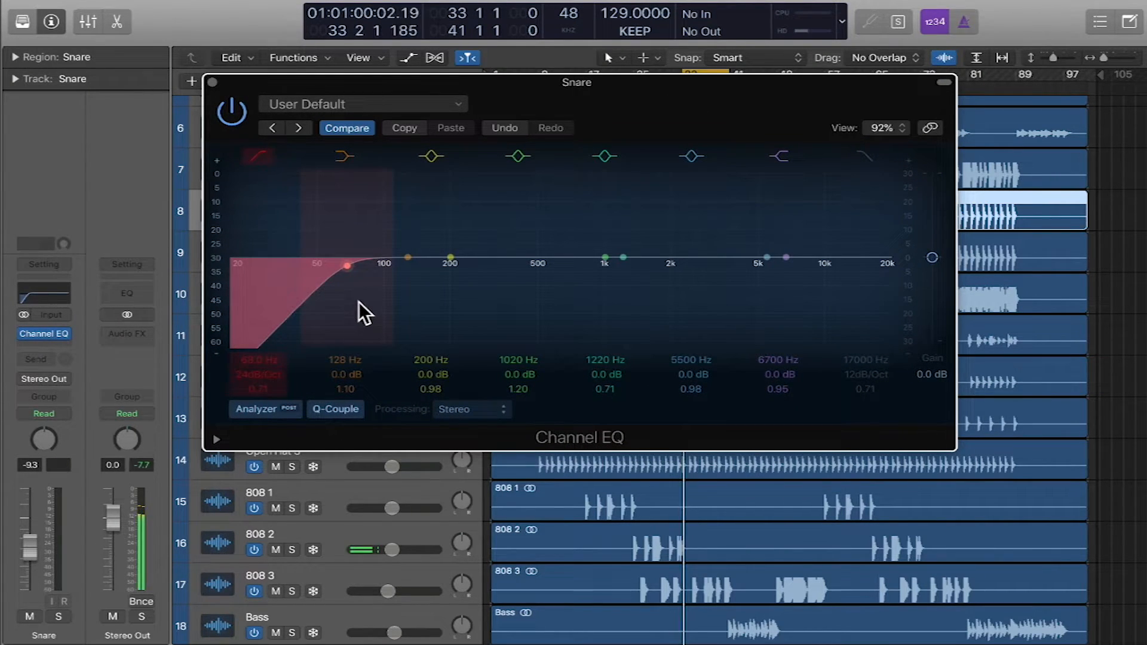
left_click_drag(344, 303, 434, 307)
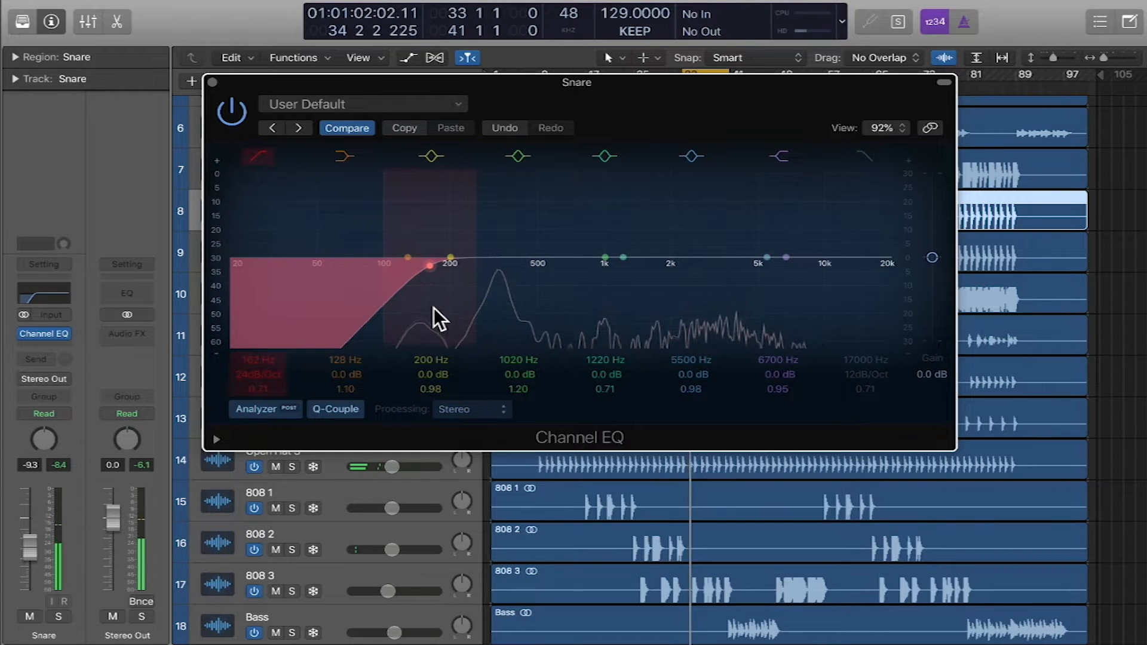
left_click_drag(617, 297, 501, 306)
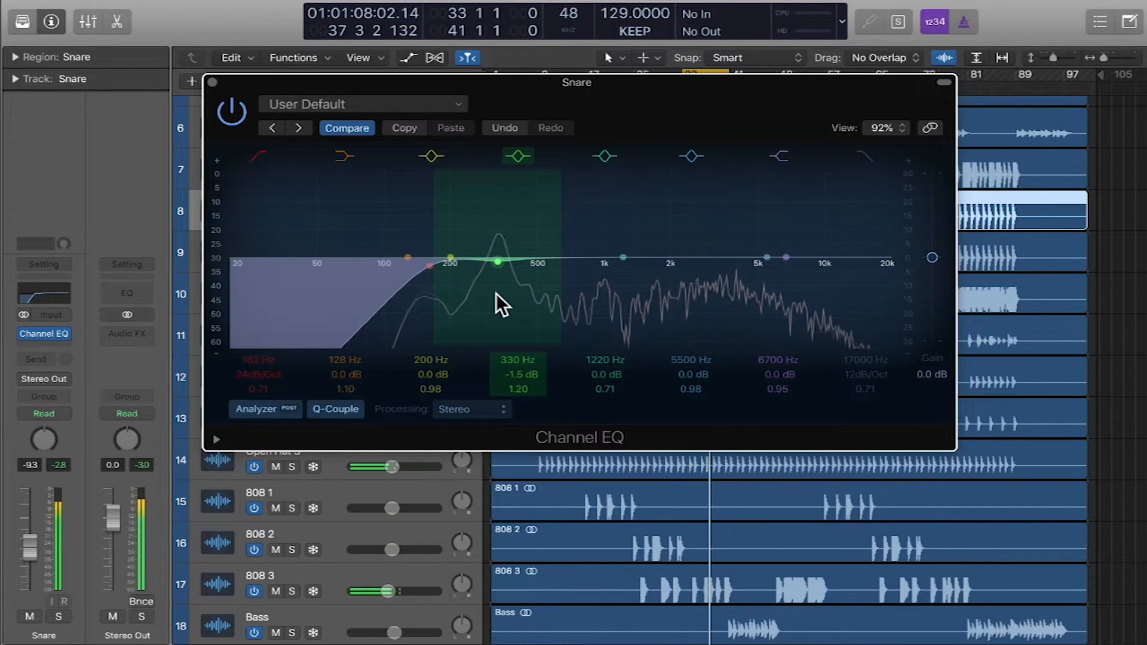
key("space")
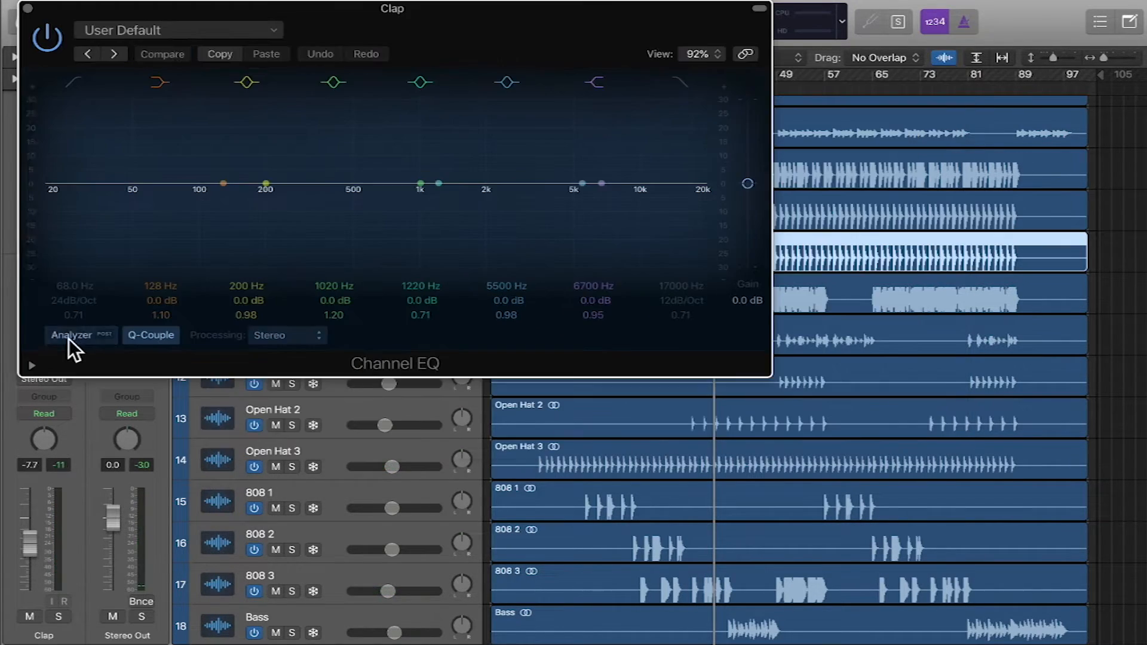
- With the Analyzer on, add a low cut to the Clap's Channel EQ and raise an upper-frequency band
left_click(68, 337)
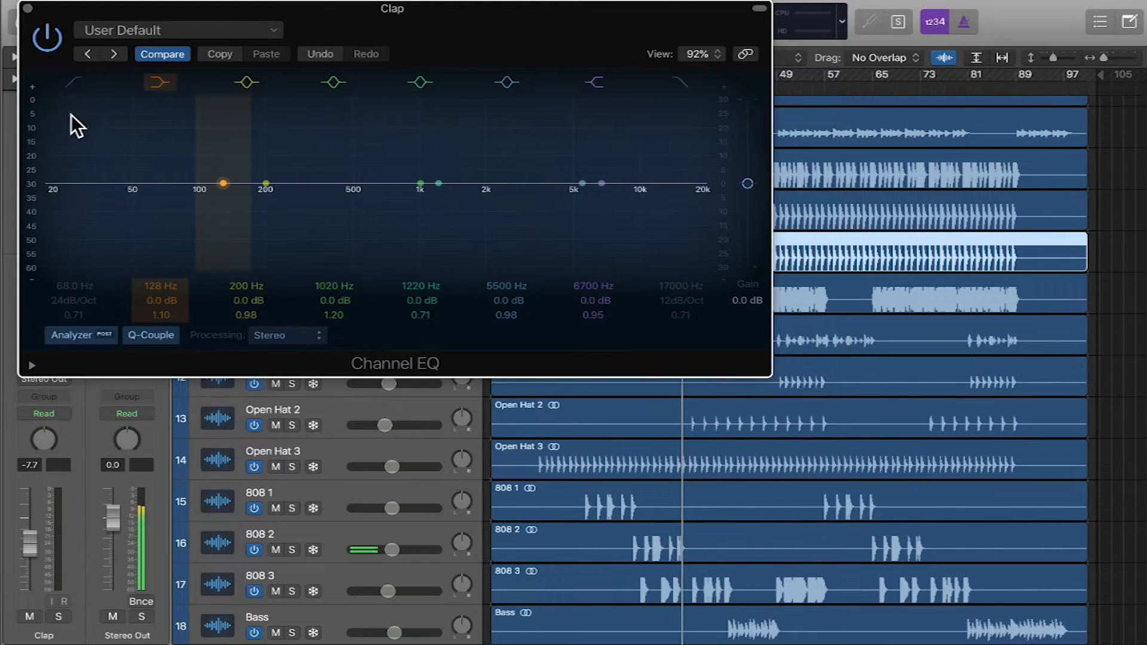
left_click(67, 82)
left_click_drag(164, 240, 342, 251)
left_click_drag(433, 214, 560, 177)
left_click(27, 9)
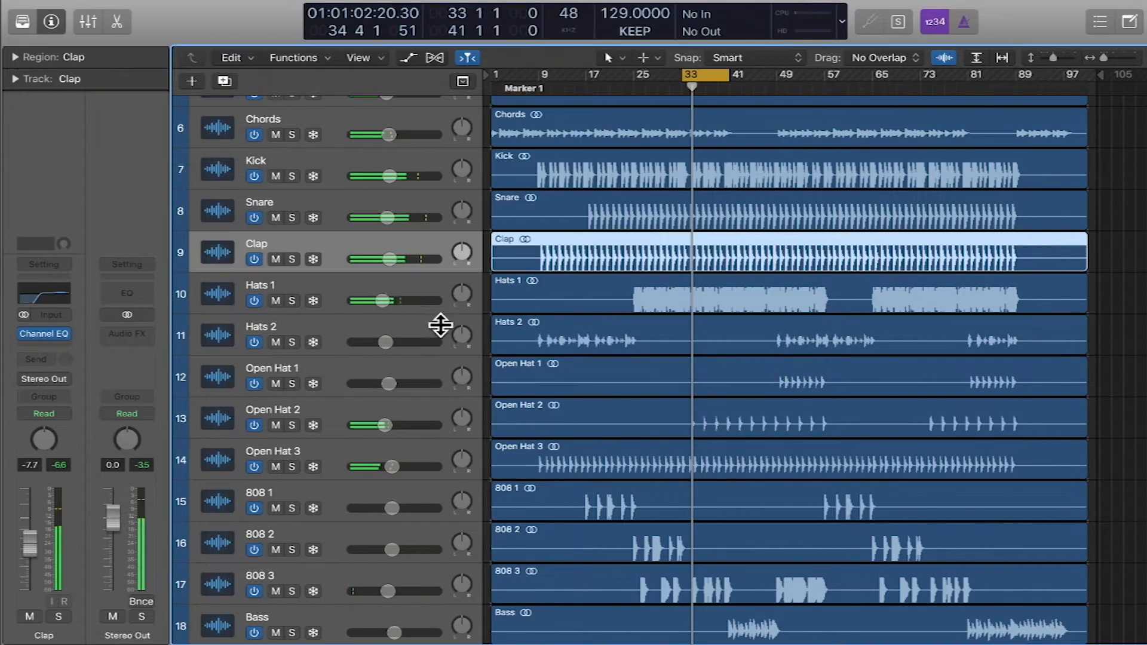
- Open the Channel EQ on Hats 1 with the Analyzer on
key("Down")
left_click(52, 296)
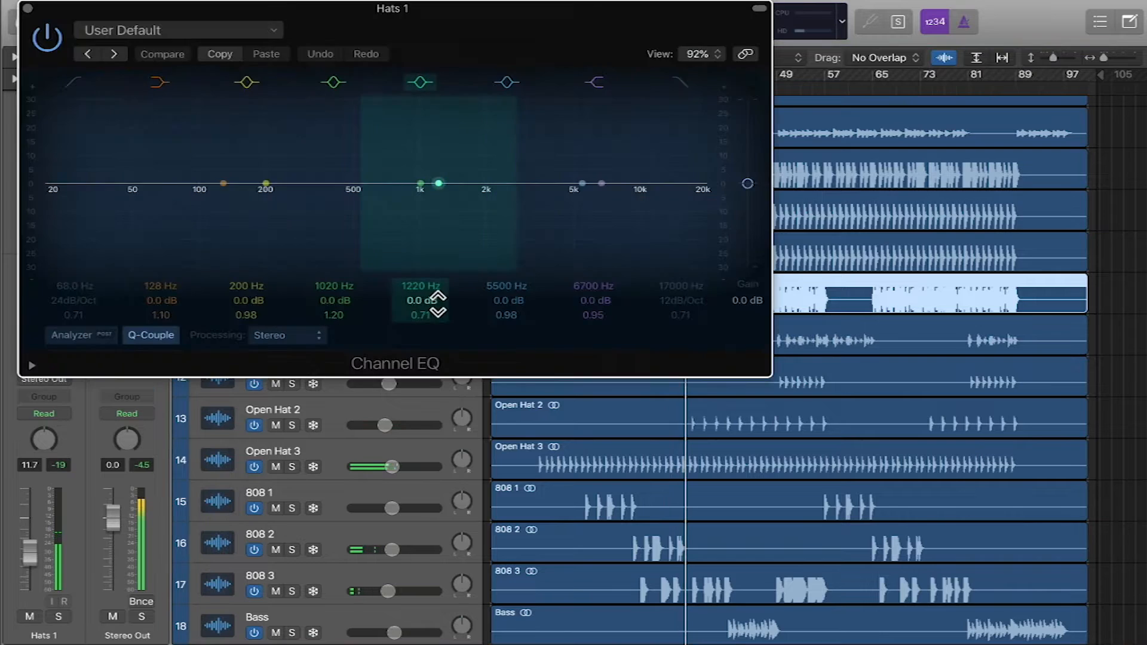
left_click(73, 335)
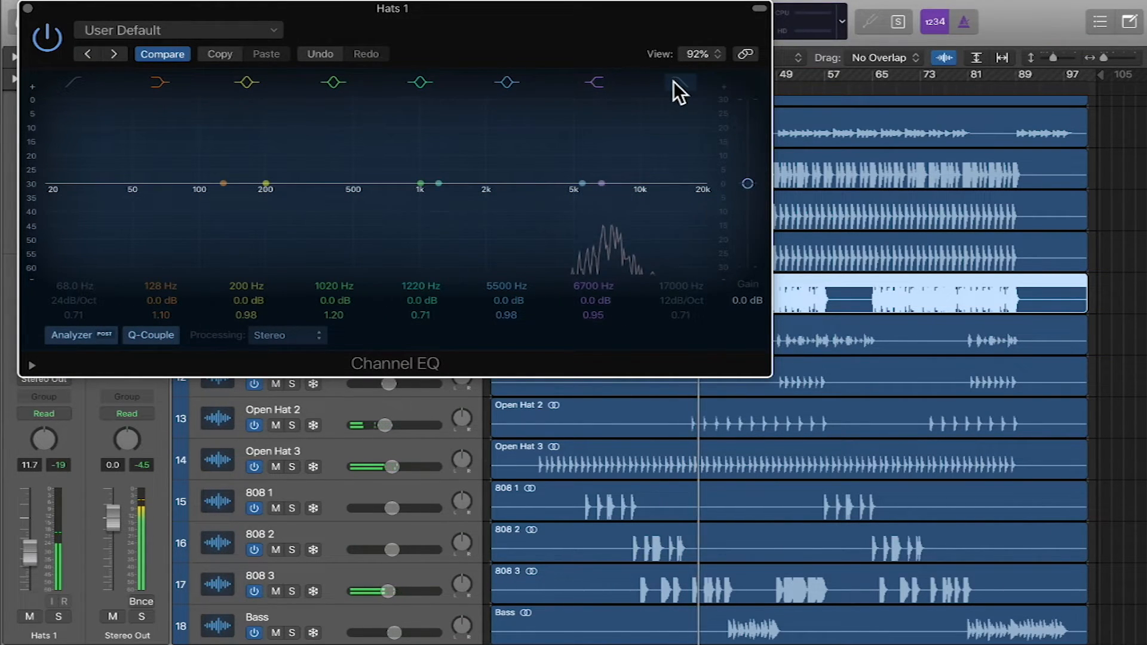
- Shape the Hats 1 EQ with a 24 dB/Oct low cut at 2300 Hz and a -3.5 dB dip at 8200 Hz (Q 2.80)
left_click(71, 83)
left_click_drag(273, 235, 501, 240)
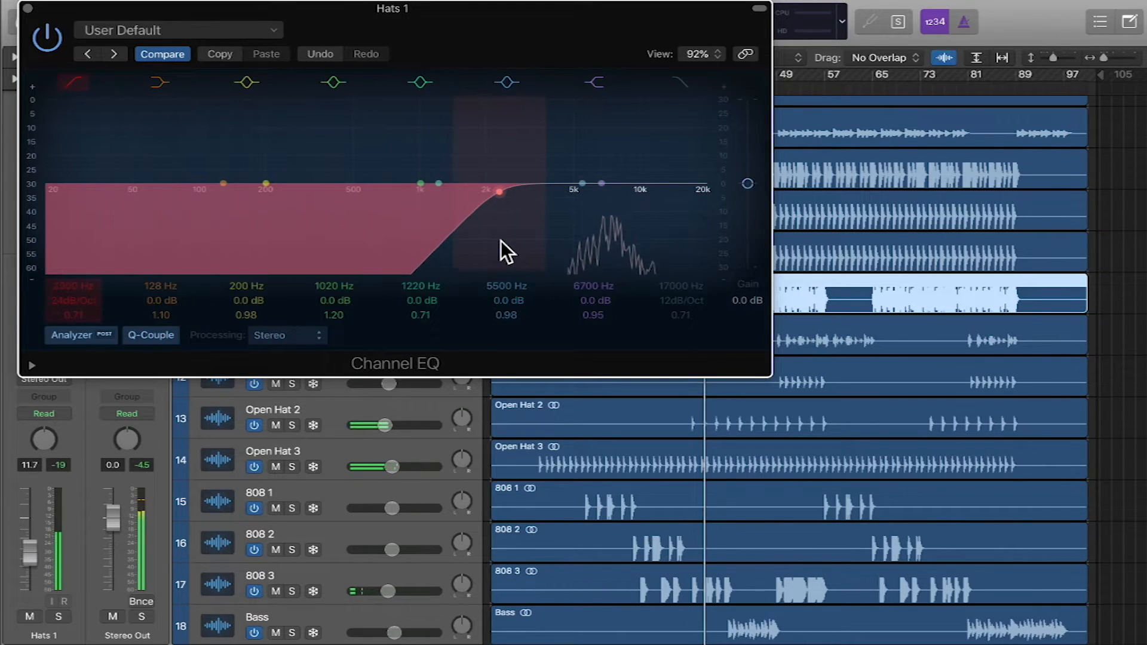
left_click_drag(580, 206, 626, 159)
left_click_drag(579, 119, 618, 165)
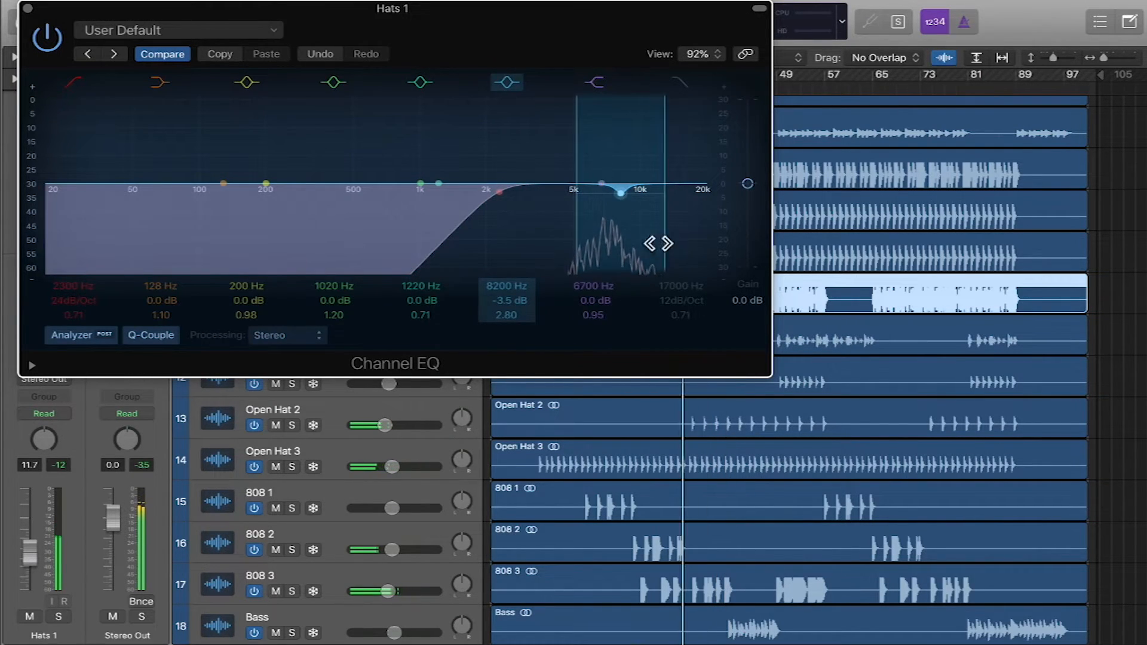
- Move the cycle range to bars 9–17 and open the Channel EQ on Hats 2 with the Analyzer on
left_click_drag(572, 164, 546, 153)
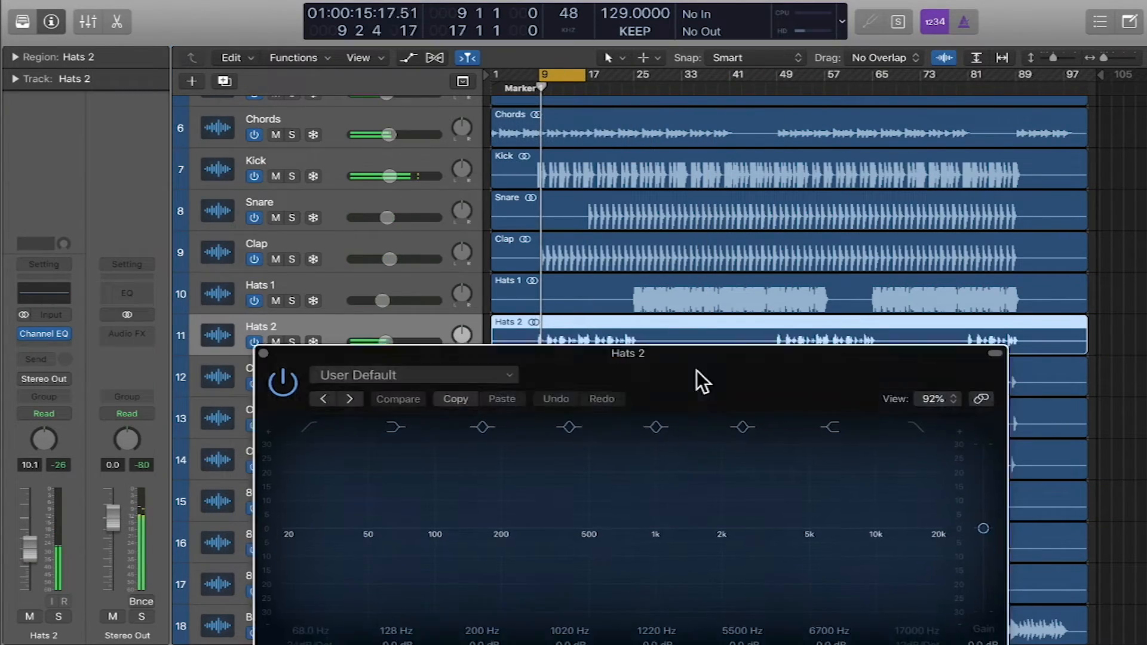
left_click_drag(697, 371, 651, 107)
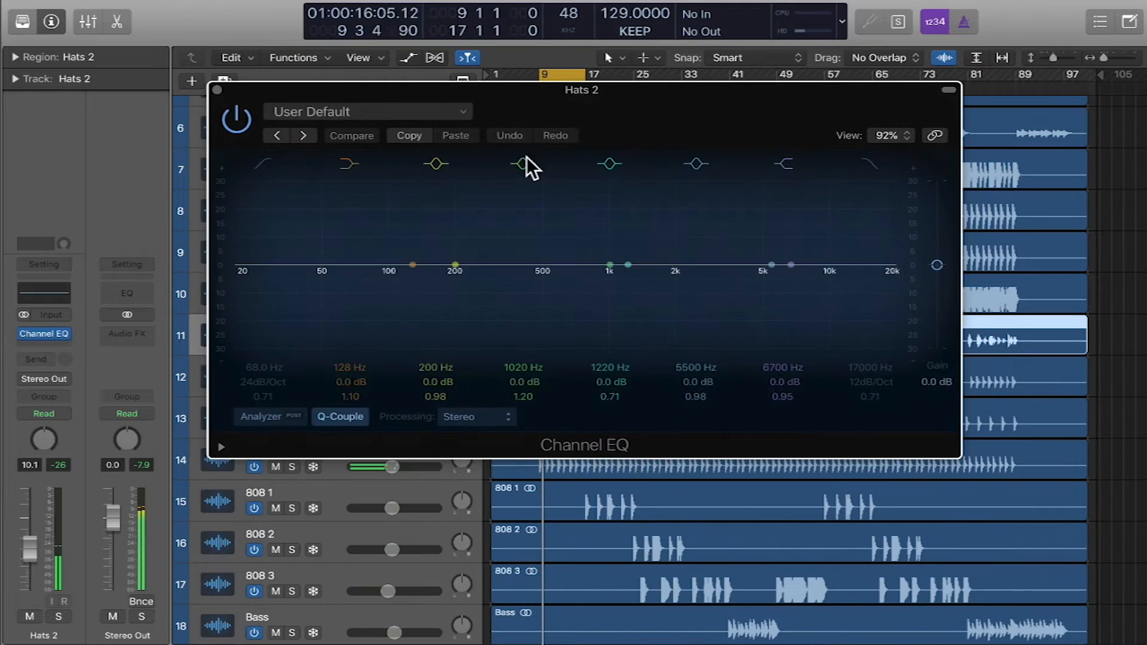
left_click(257, 418)
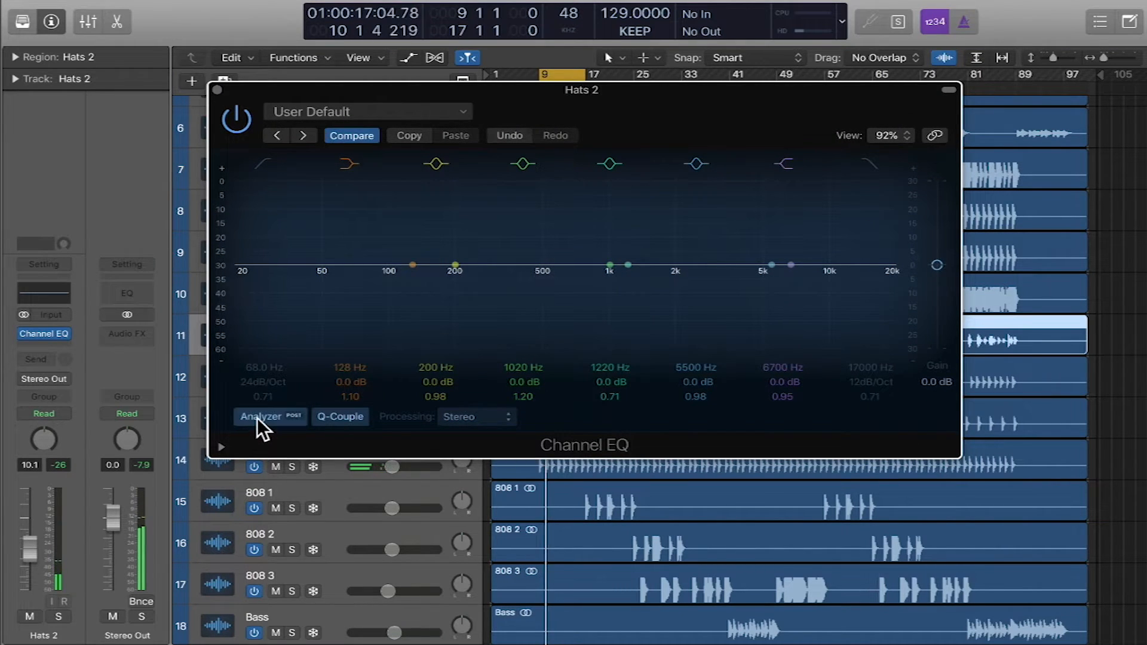
- Give the Hats 2 EQ a 24 dB/Oct low cut at about 1380 Hz and a +6.5 dB boost at 9900 Hz (Q 0.60)
left_click(270, 164)
mouse_move(303, 267)
left_mouse_down()
mouse_move(501, 314)
mouse_move(649, 322)
left_mouse_up()
left_click_drag(740, 223, 862, 228)
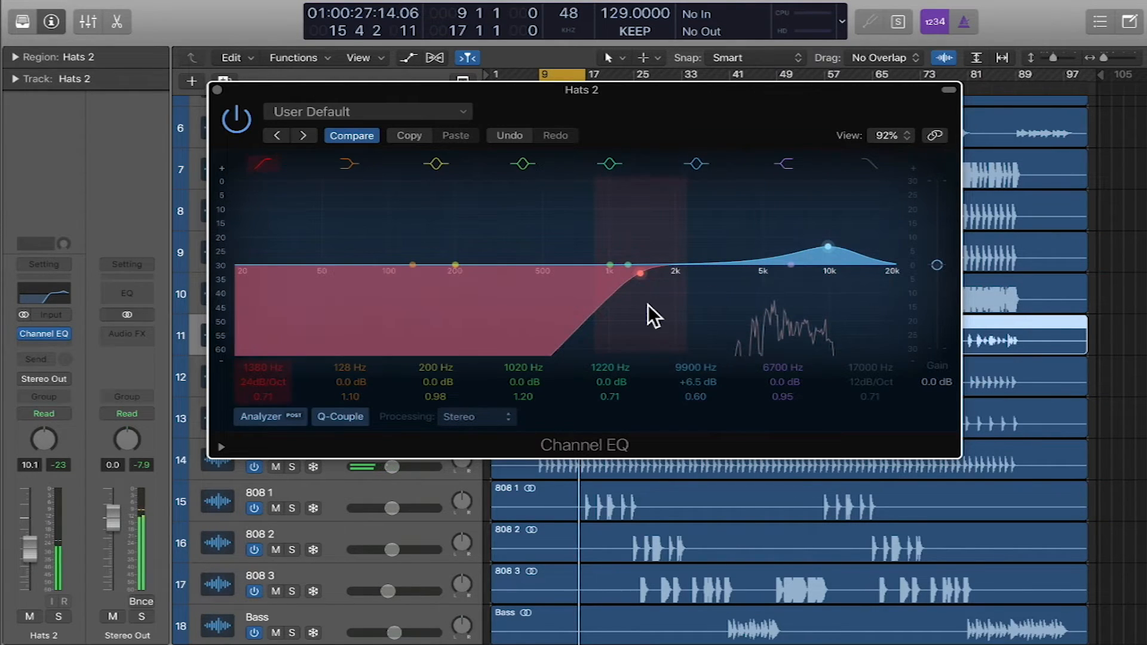
- Shift the Hats 2 analyzer scale to the 40–100 range and move the low cut down to about 400 Hz
left_click_drag(648, 305, 359, 317)
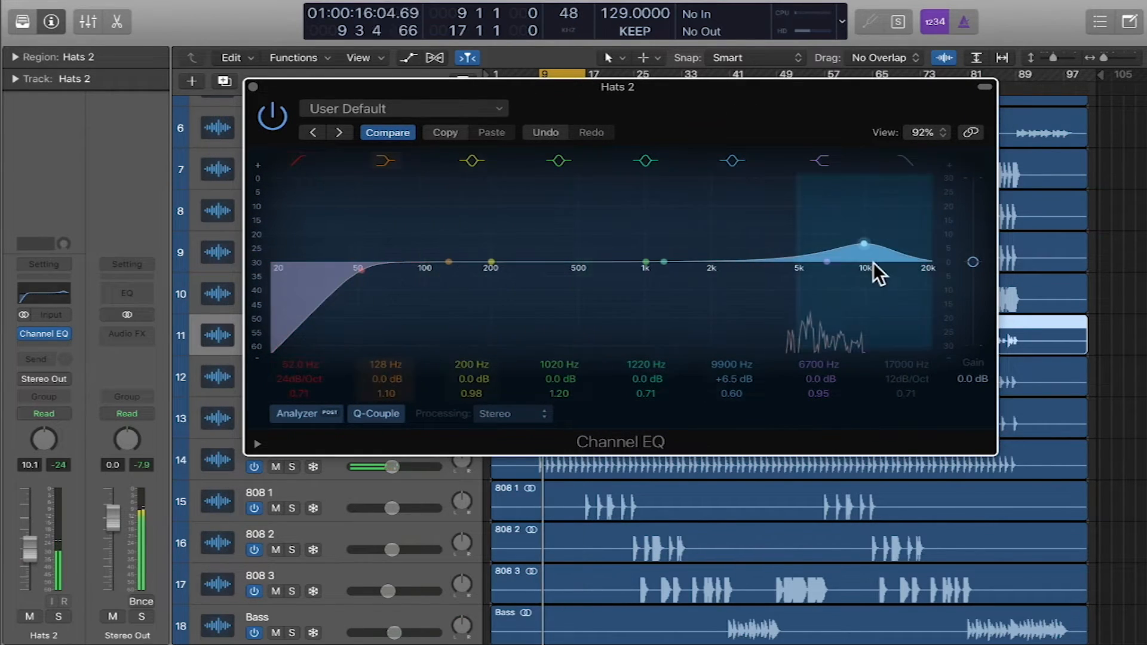
left_click_drag(260, 300, 257, 163)
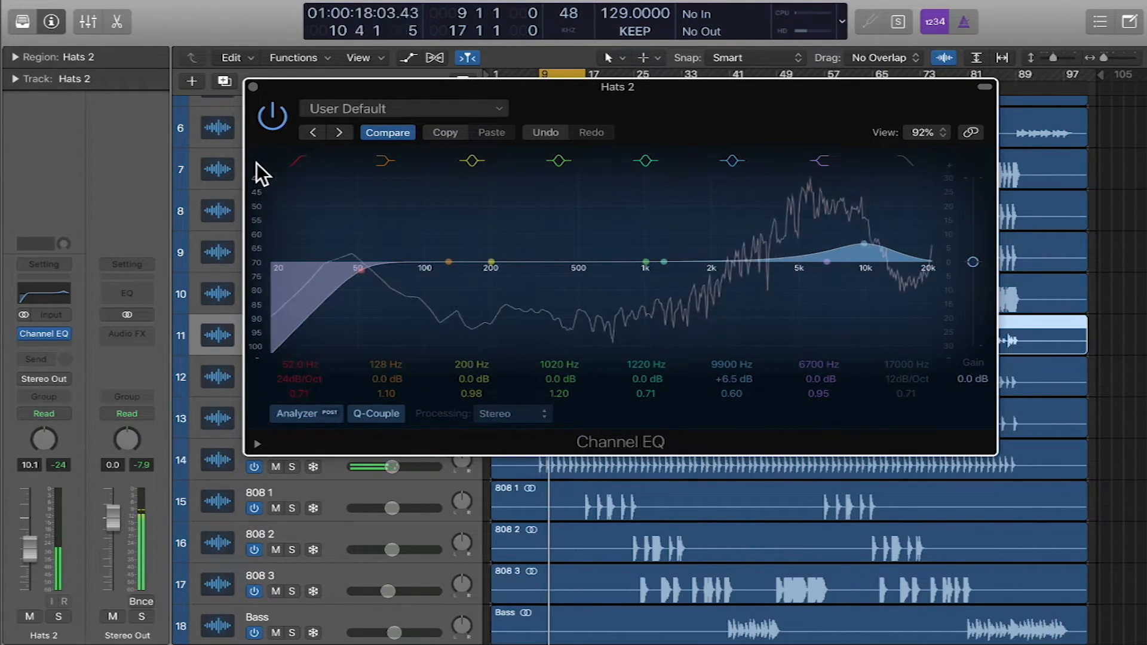
left_click_drag(379, 302, 533, 299)
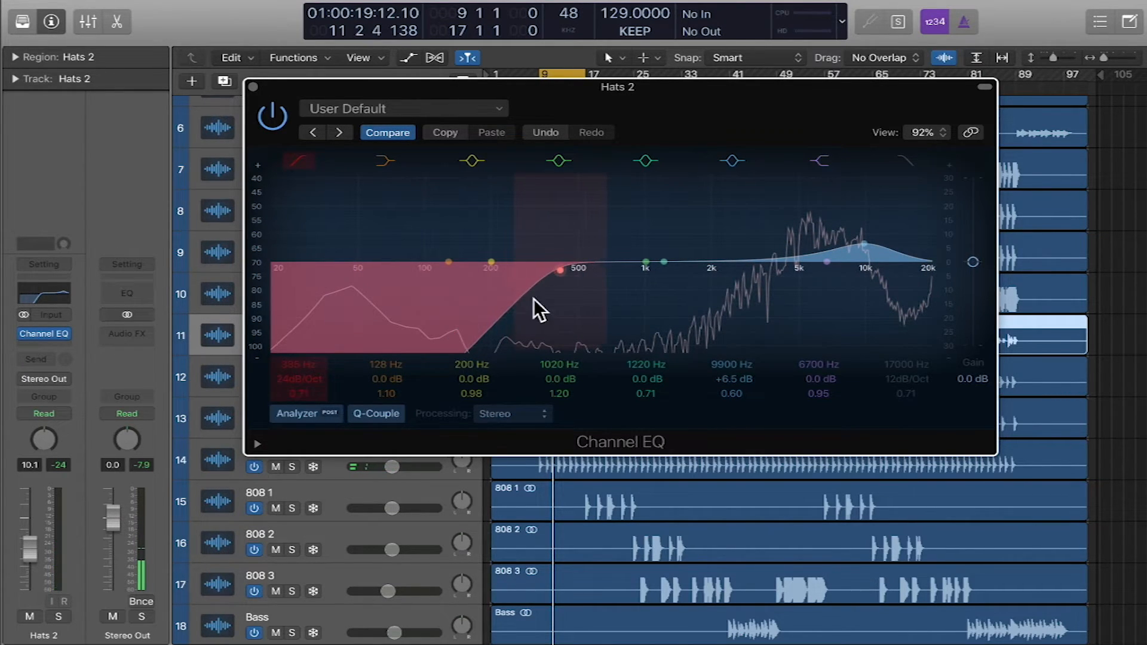
- Open the Channel EQ on Open Hat 1 and move the playing cycle range to bars 49–57
left_click(324, 368)
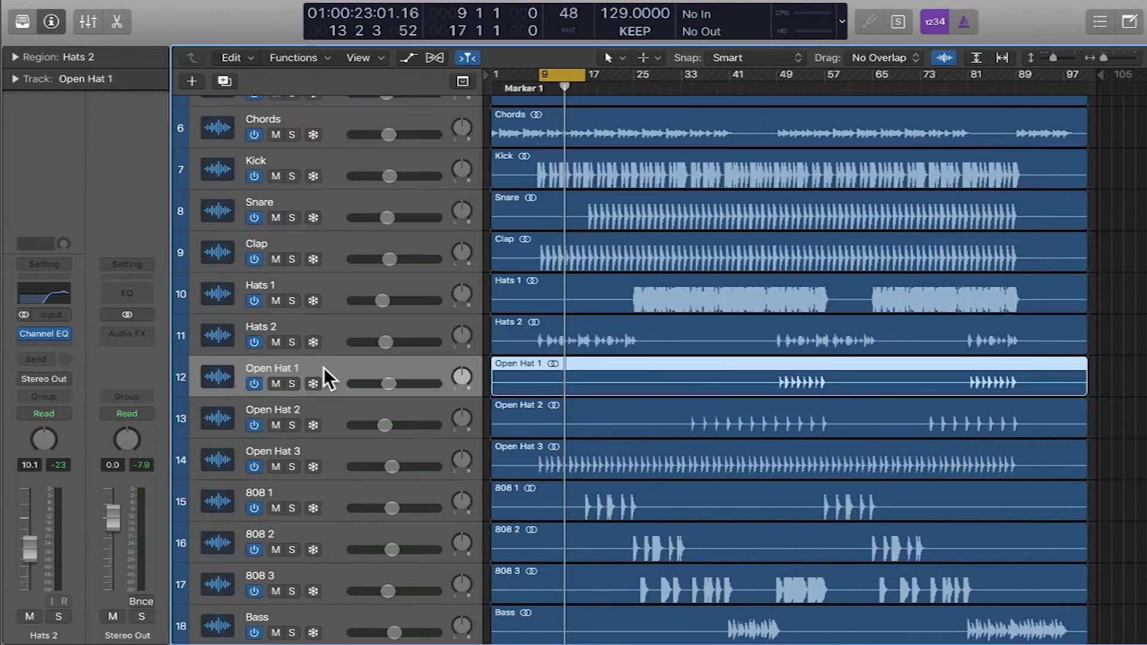
key("space")
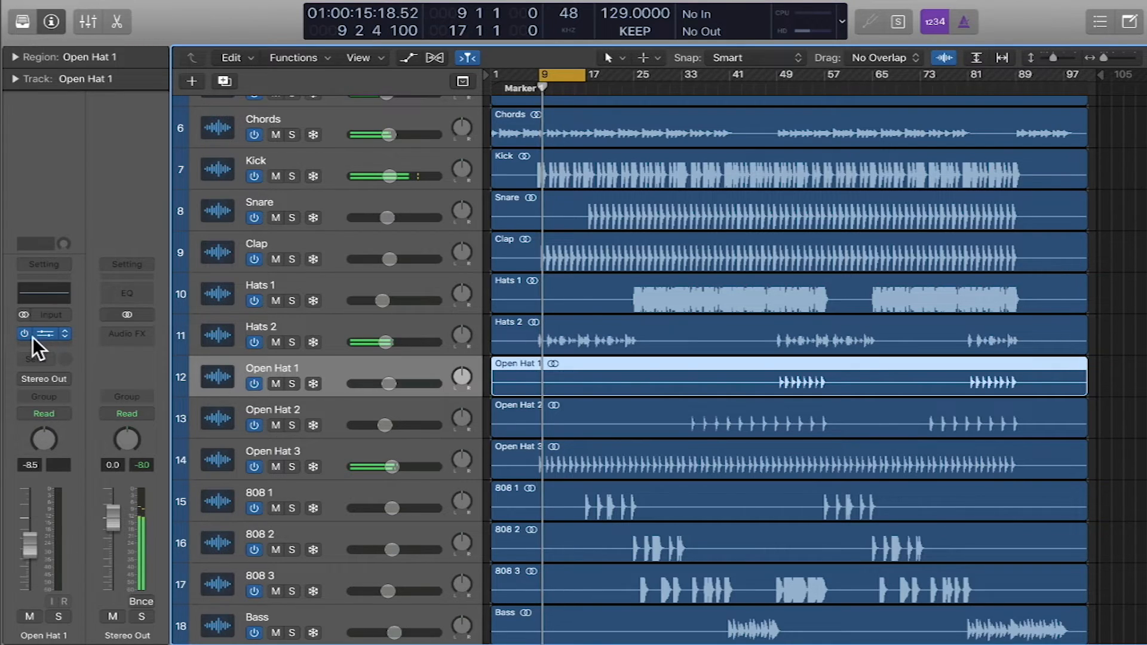
left_click(35, 335)
mouse_move(825, 73)
left_mouse_down()
mouse_move(773, 80)
mouse_move(821, 78)
left_mouse_up()
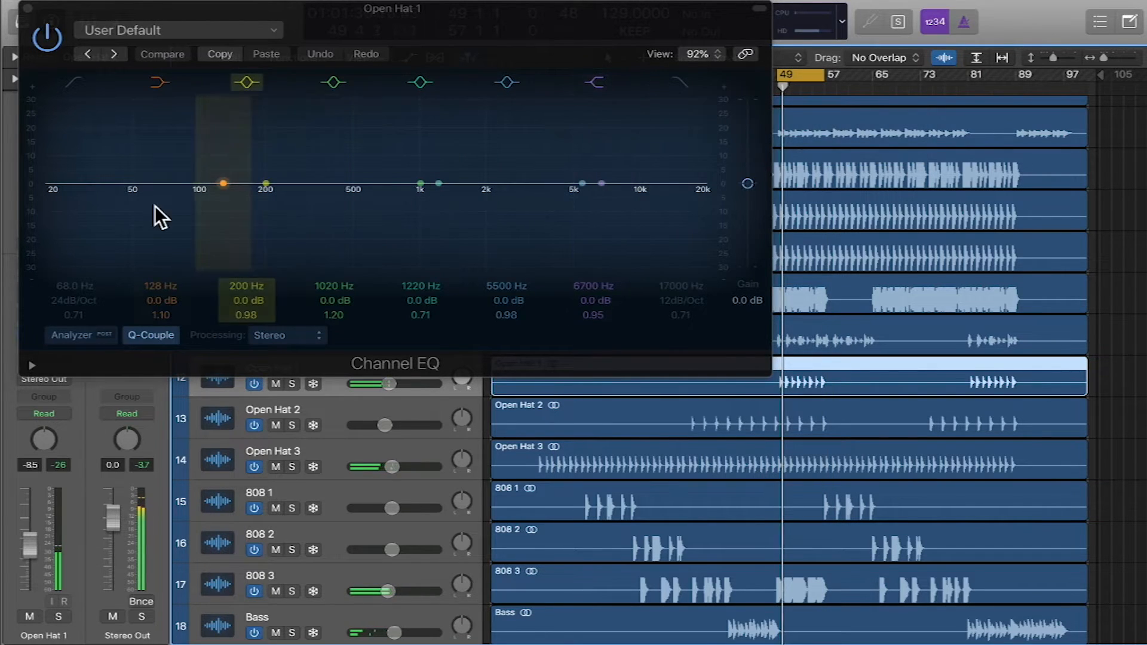
- Turn on the Open Hat 1 EQ's Analyzer and add a 24 dB/Oct low cut at 1380 Hz and a +5.0 dB boost at 8100 Hz
left_click(84, 333)
left_click(84, 333)
left_click_drag(89, 197, 451, 163)
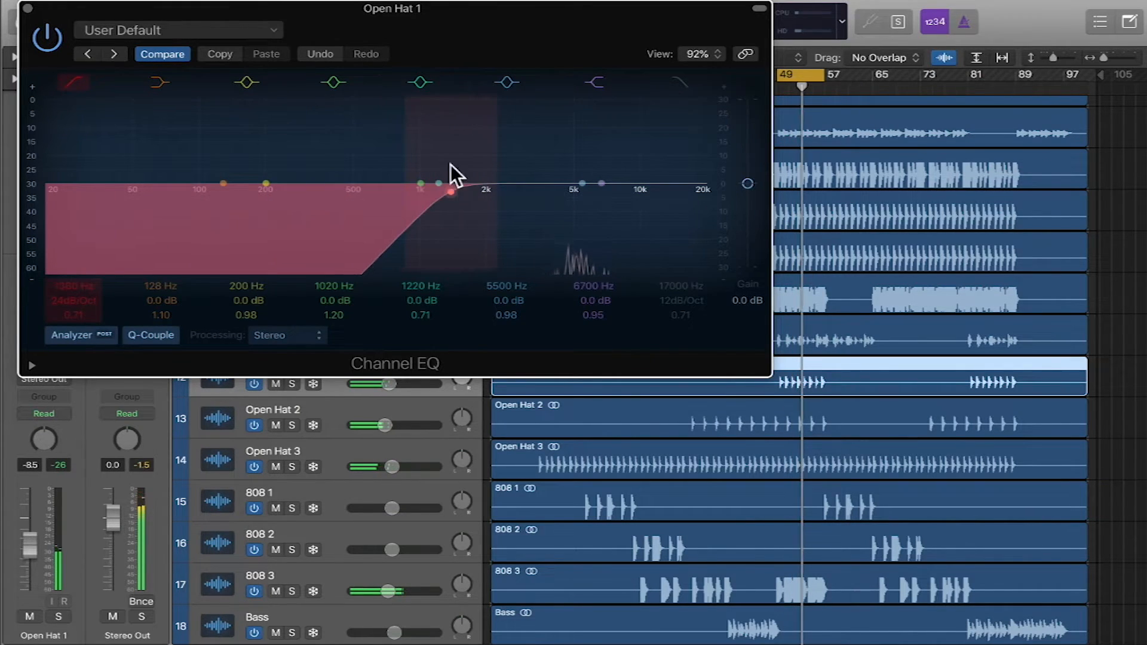
left_click_drag(569, 146, 623, 119)
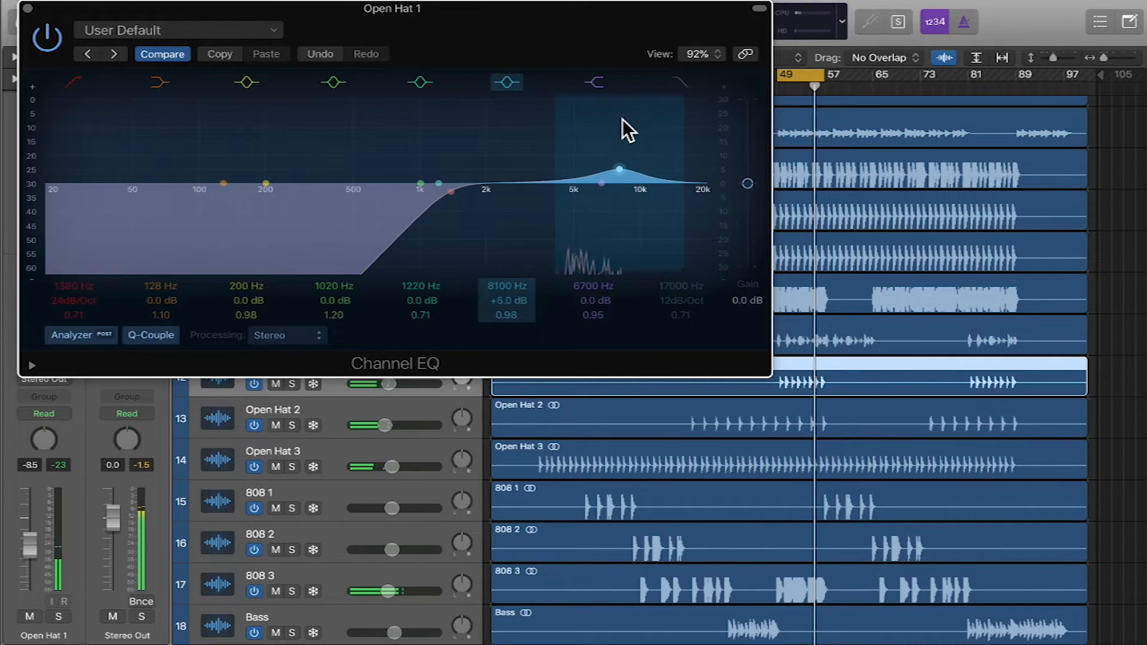
left_click(28, 8)
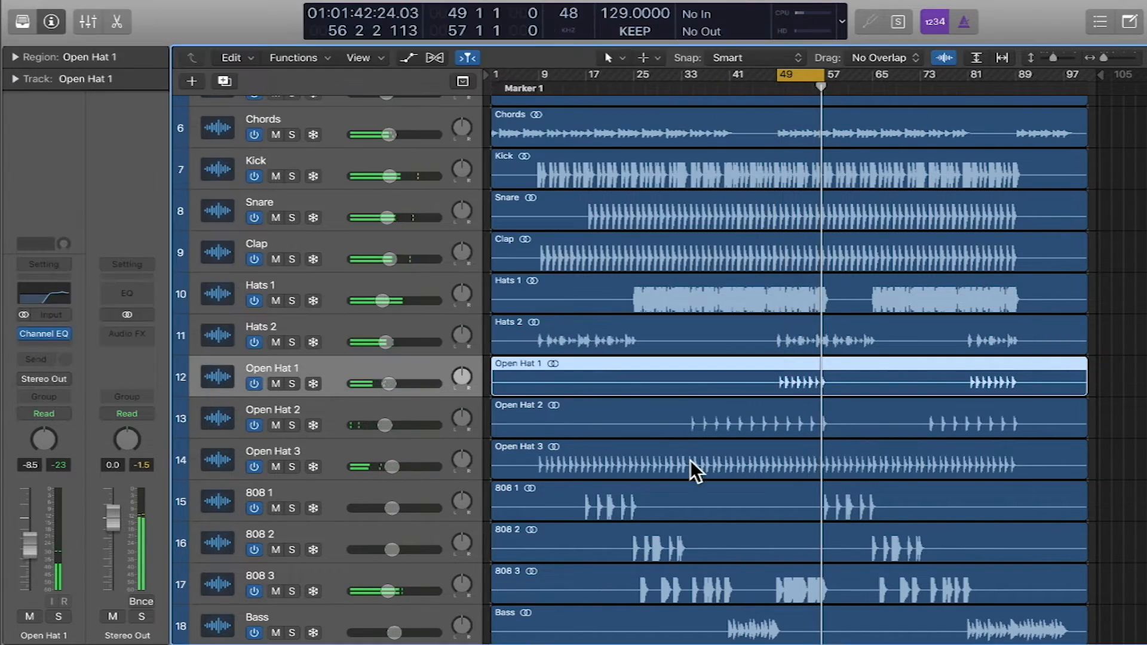
- Open the Channel EQ on Open Hat 2 with the Analyzer on and add a low cut at about 1360 Hz
left_click(311, 406)
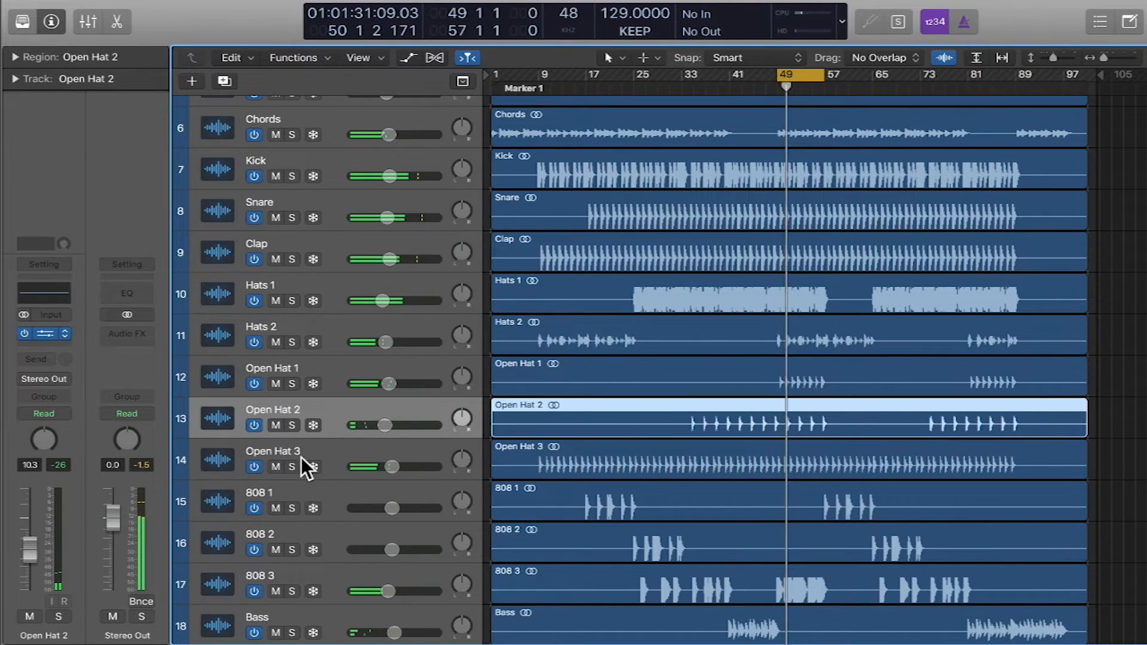
key("s")
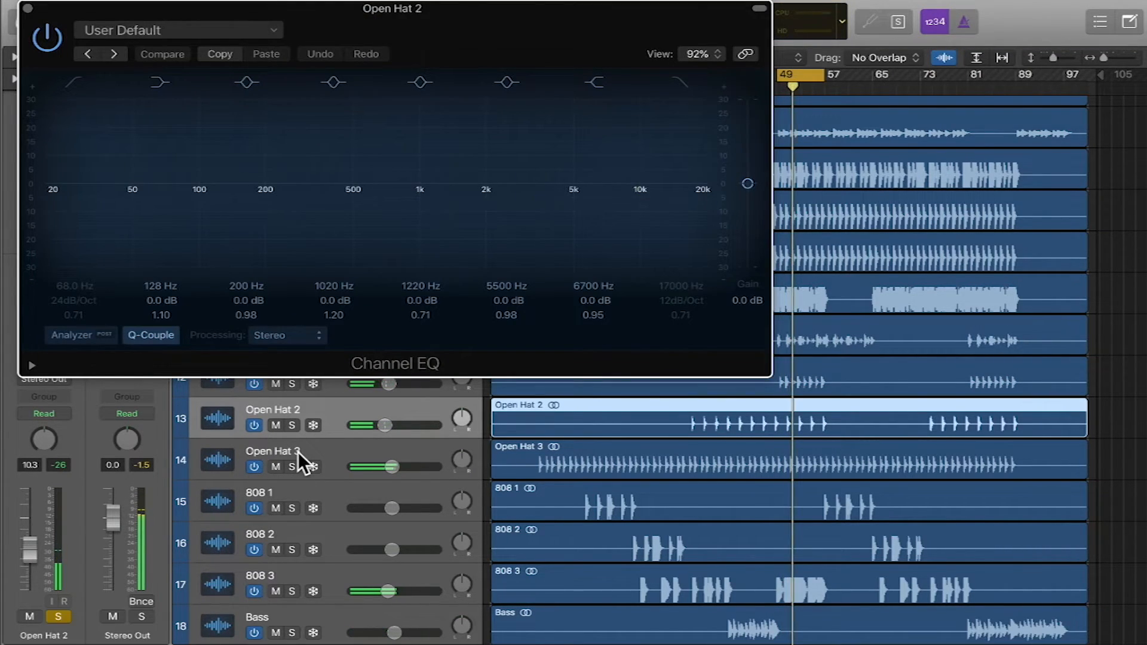
left_click(81, 336)
left_click(73, 82)
key("s")
left_click_drag(202, 237, 444, 231)
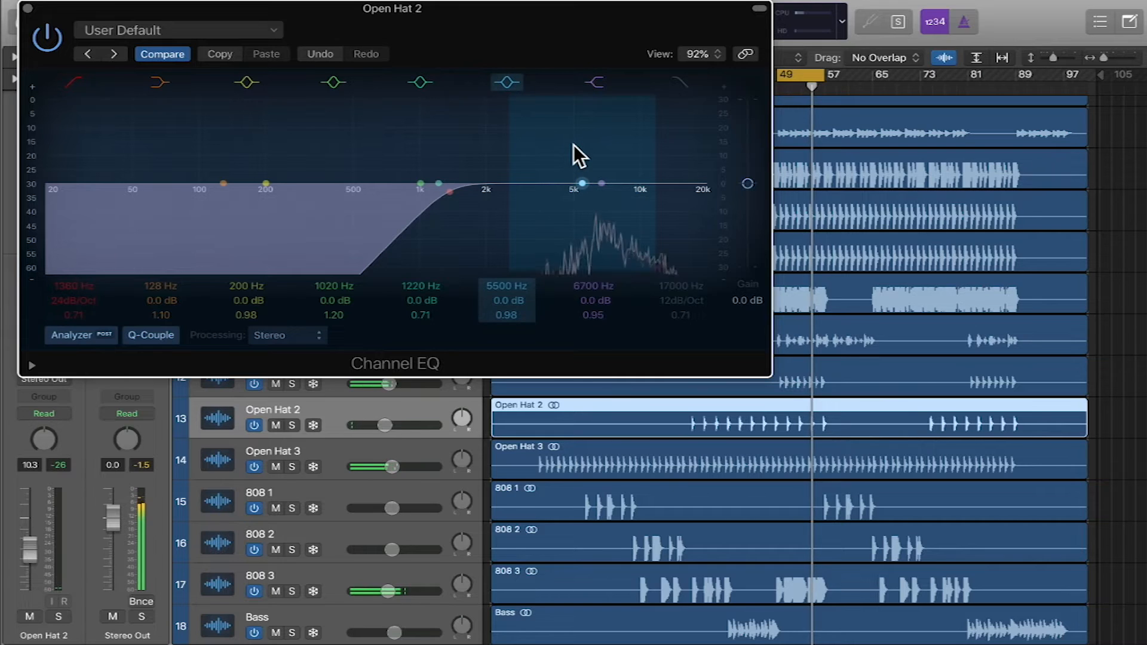
- Sweep a narrow boost on Open Hat 2 to find the harsh frequency, then cut 6200 Hz by 10.5 dB with Q 7.30
left_click_drag(573, 145, 598, 168)
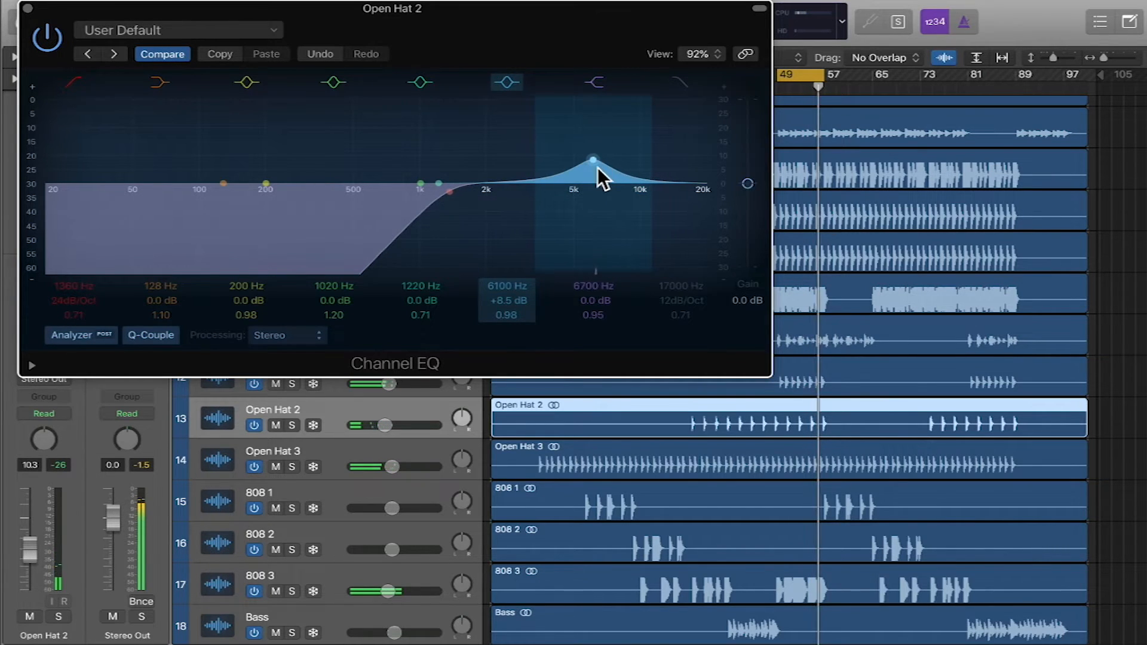
left_click_drag(670, 157, 668, 156)
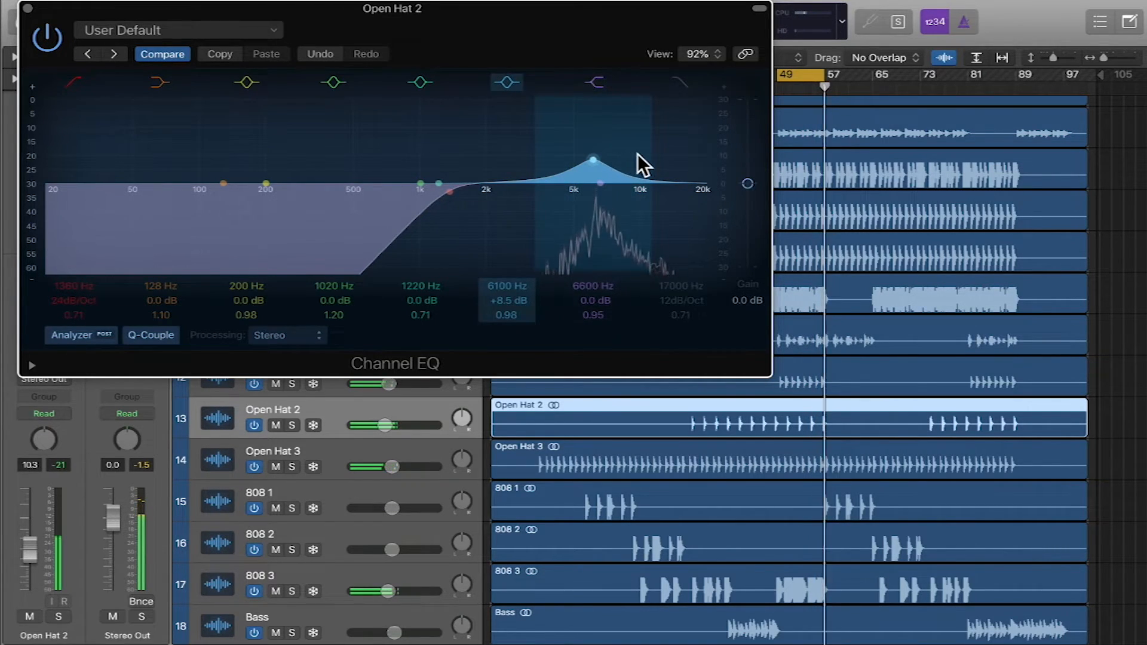
left_click_drag(654, 158, 597, 116)
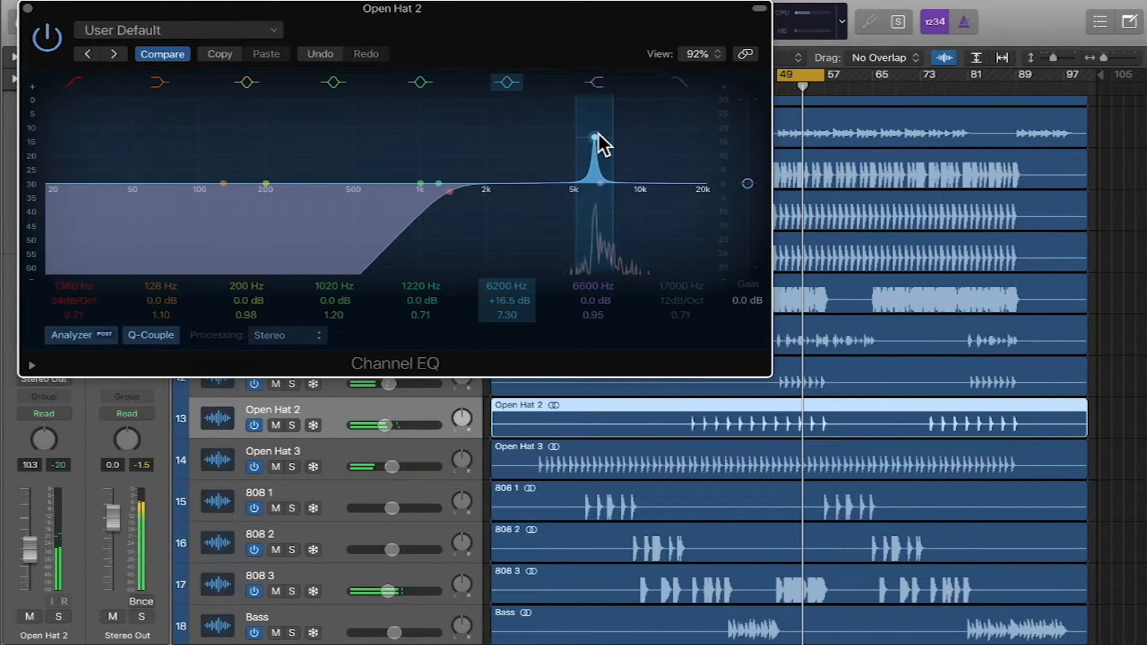
left_click_drag(510, 300, 510, 357)
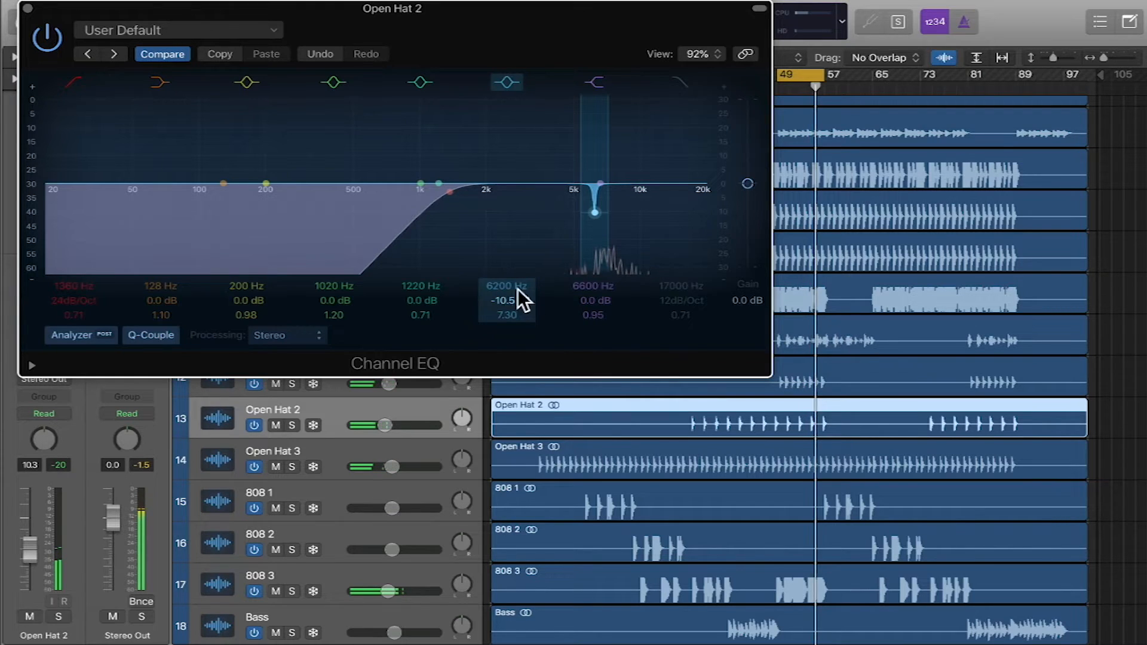
- Add a +4.0 dB high shelf at 4750 Hz to Open Hat 2 and ease the 6200 Hz cut to -8.0 dB
left_click_drag(597, 138, 571, 126)
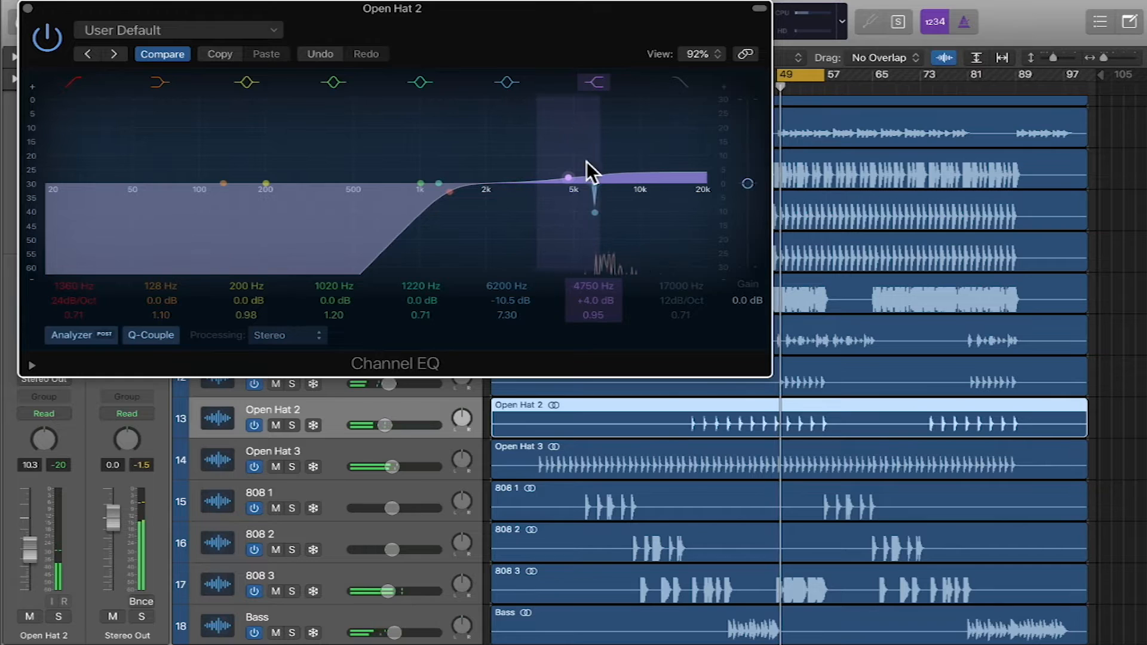
left_click_drag(504, 302, 507, 297)
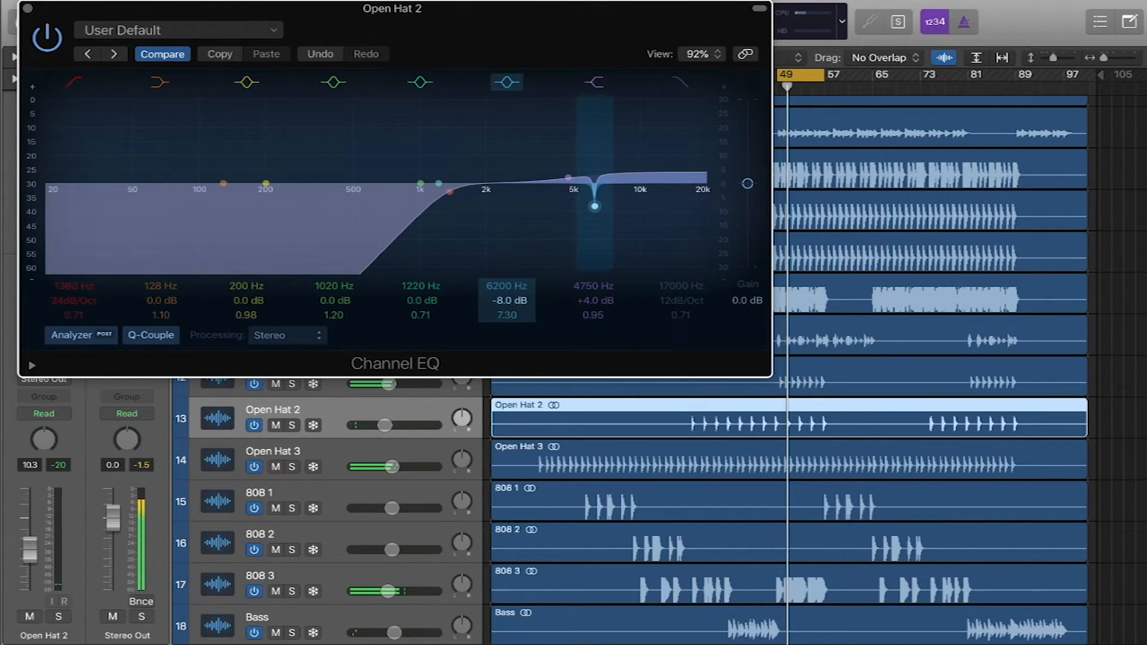
left_click(27, 8)
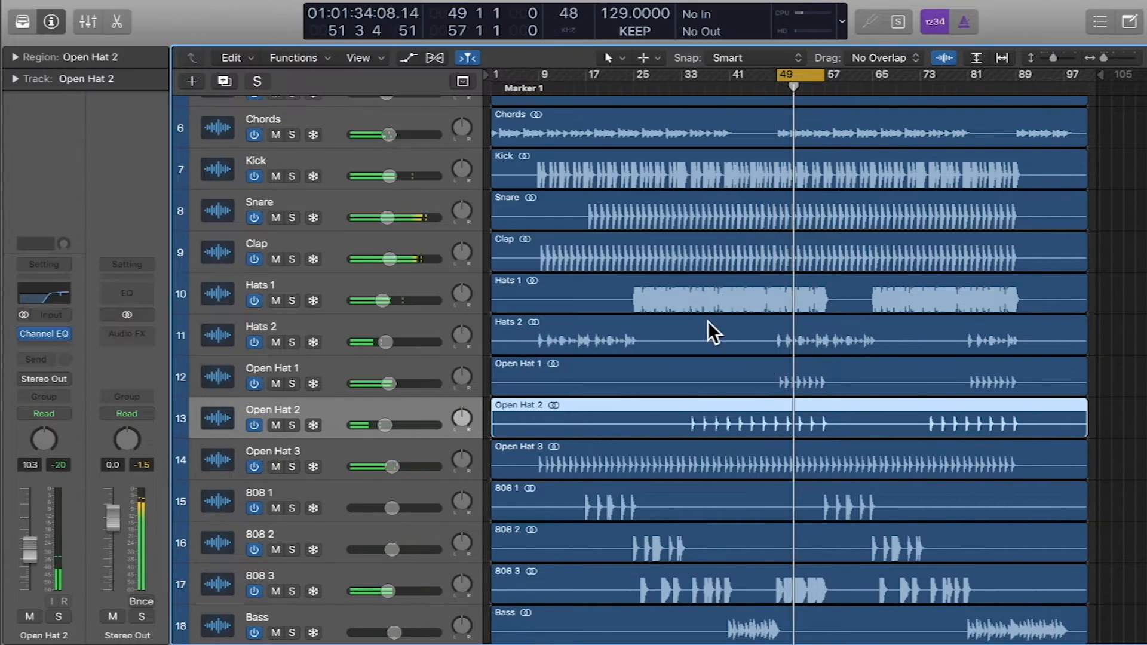
- Select Open Hat 3 and open its Channel EQ with the Analyzer on
scroll(699, 329, "down", 2)
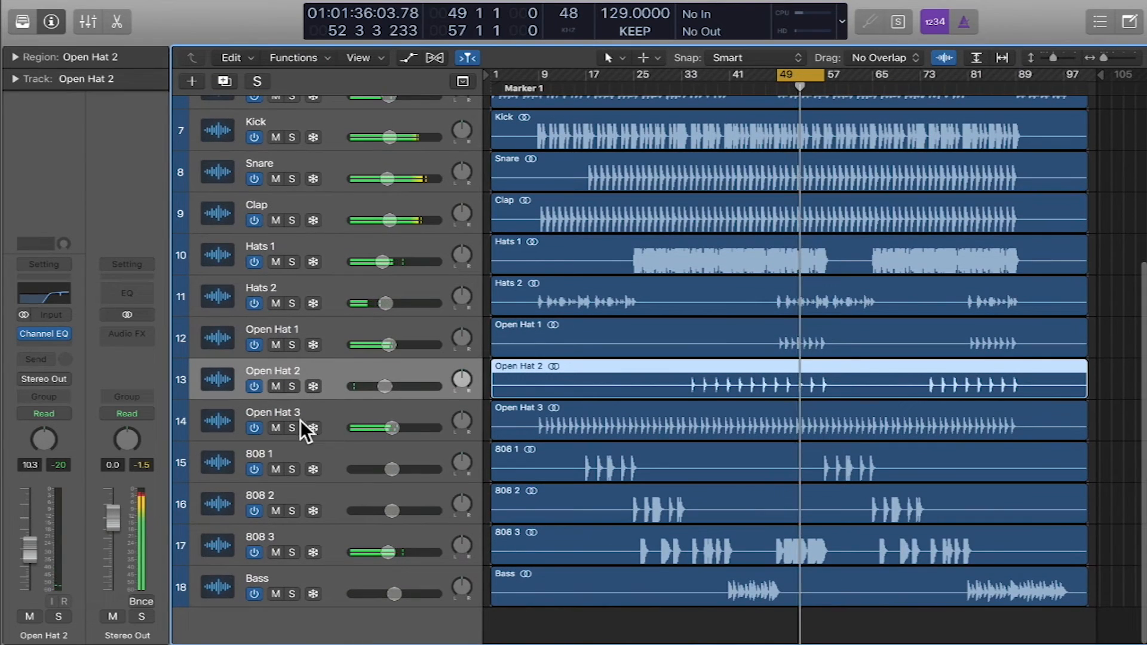
left_click(311, 421)
left_click(294, 428)
left_click(296, 428)
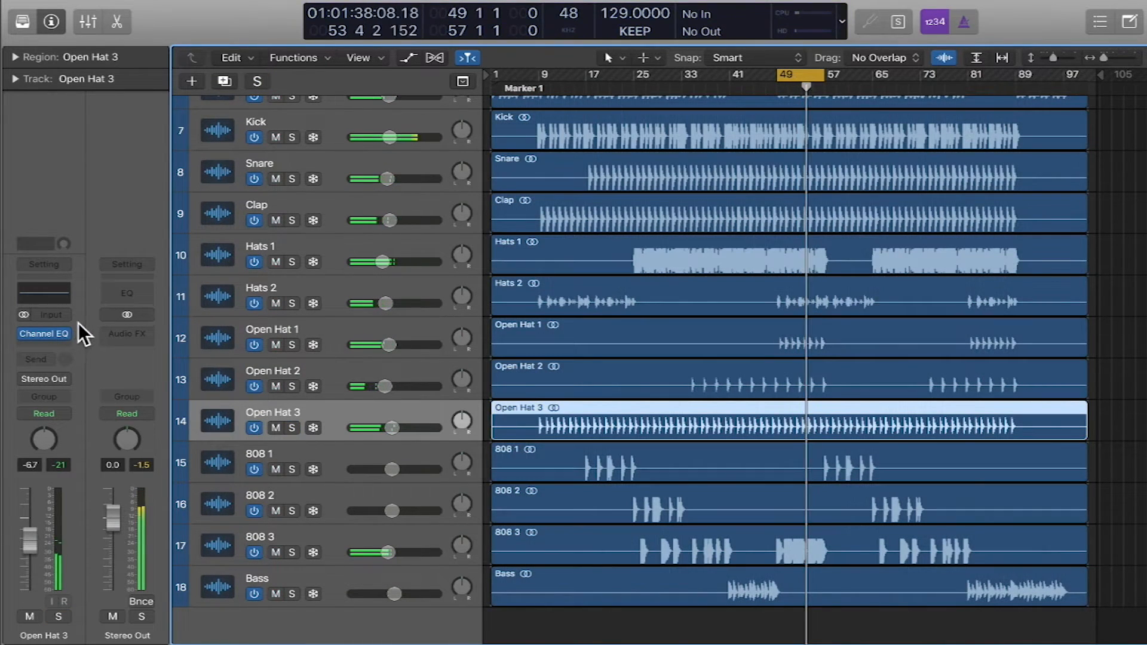
left_click(67, 334)
left_click(70, 338)
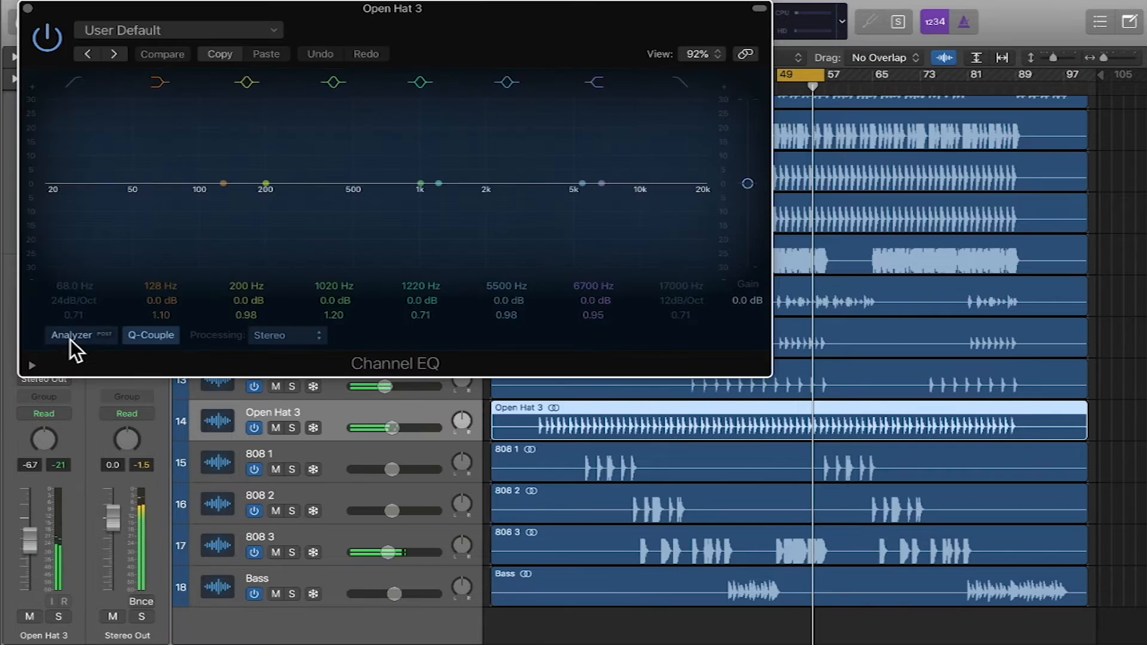
- Give the Open Hat 3 EQ a 24 dB/Oct low cut at about 4250 Hz
left_click(75, 82)
left_click_drag(184, 192, 536, 250)
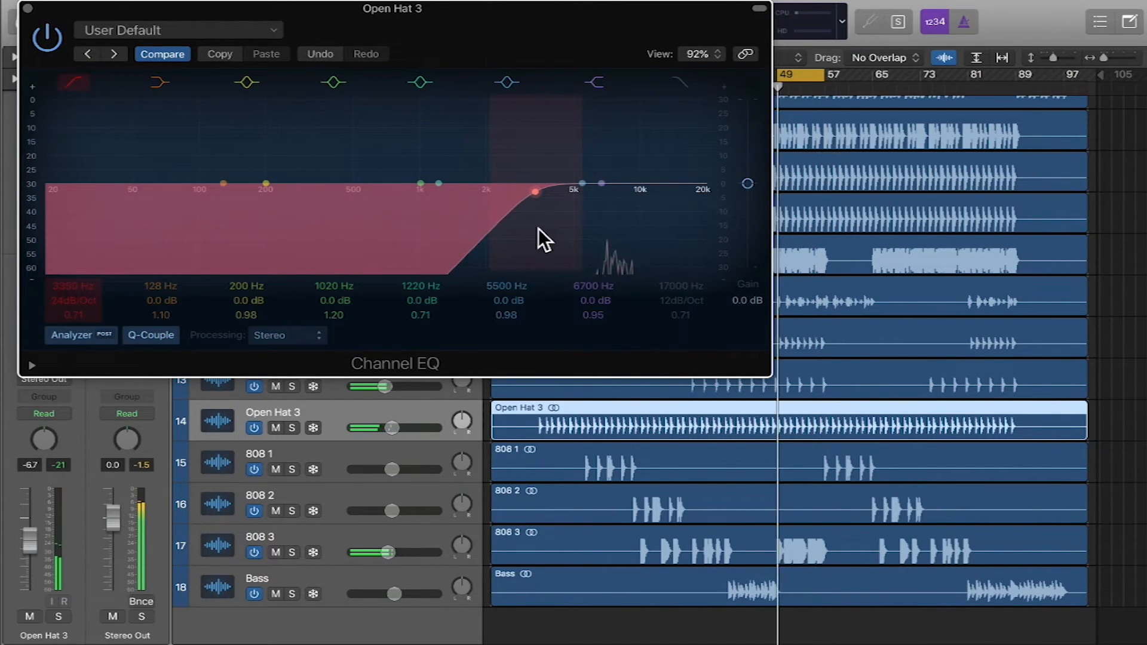
left_click_drag(583, 209, 591, 218)
- Boost Open Hat 3 by 3.5 dB at 11000 Hz and set its track volume to -7.0 dB
left_click_drag(579, 170, 651, 145)
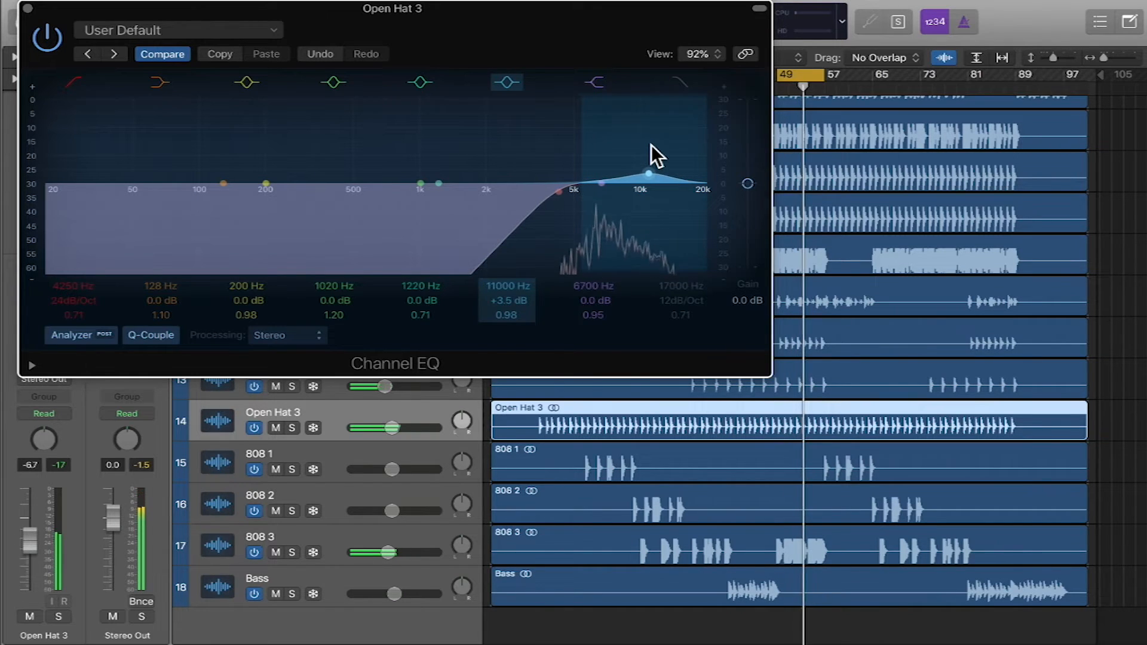
left_click(27, 8)
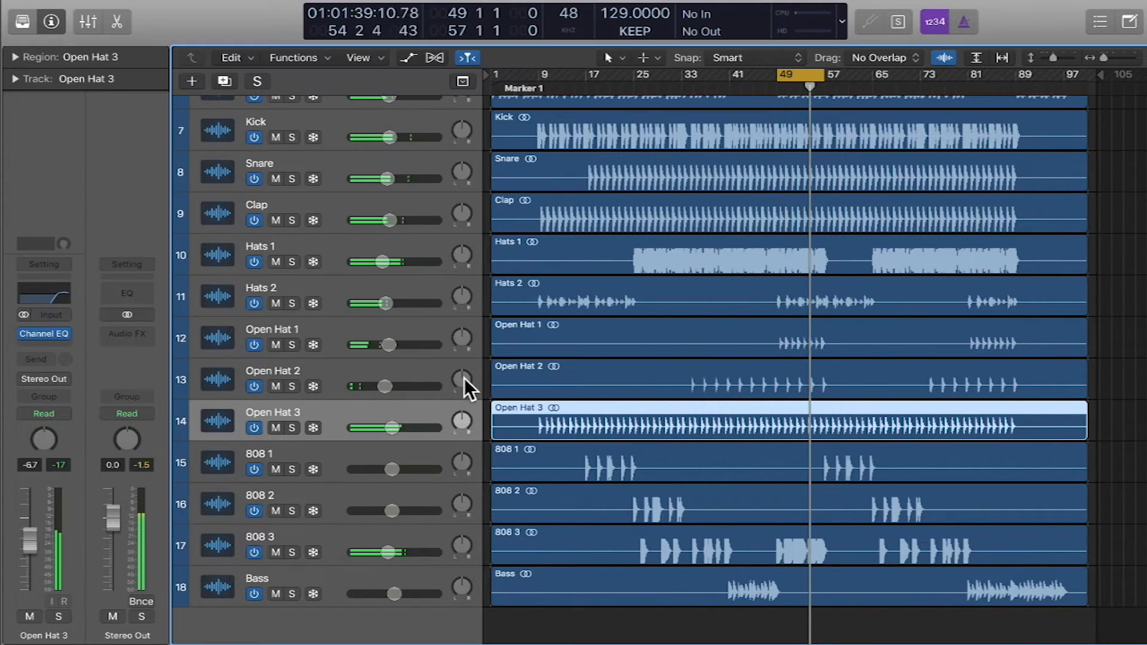
left_click_drag(398, 432, 395, 431)
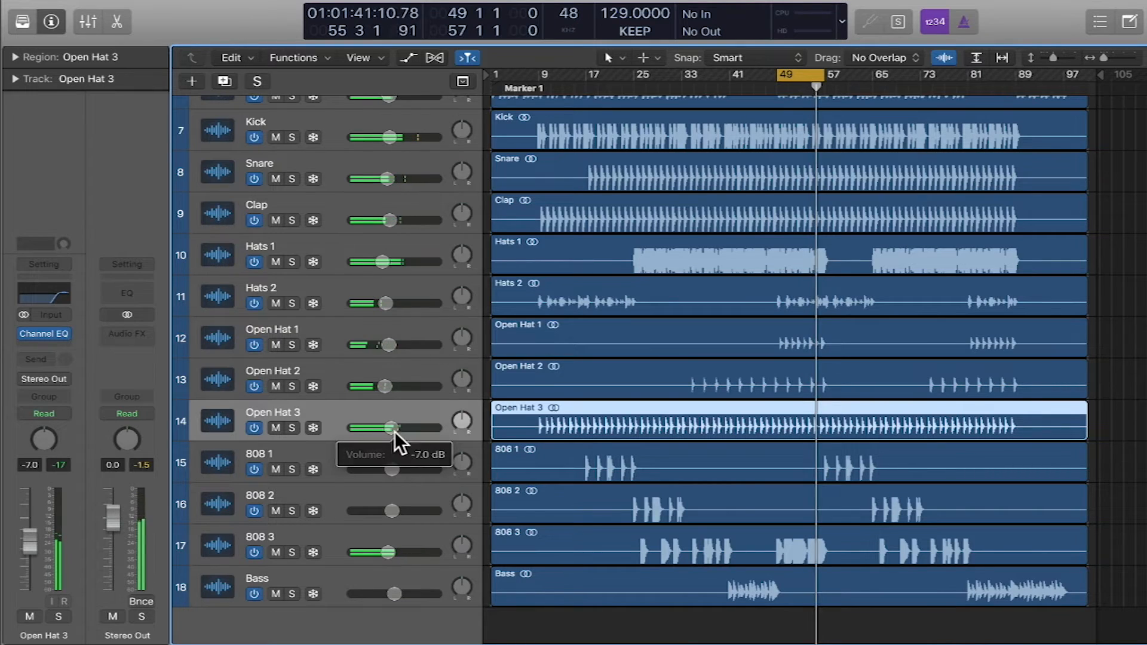
- Move the cycle range to bars 57–65 for the 808 1 part and open the Channel EQ on 808 1 with the Analyzer on
left_click(292, 468)
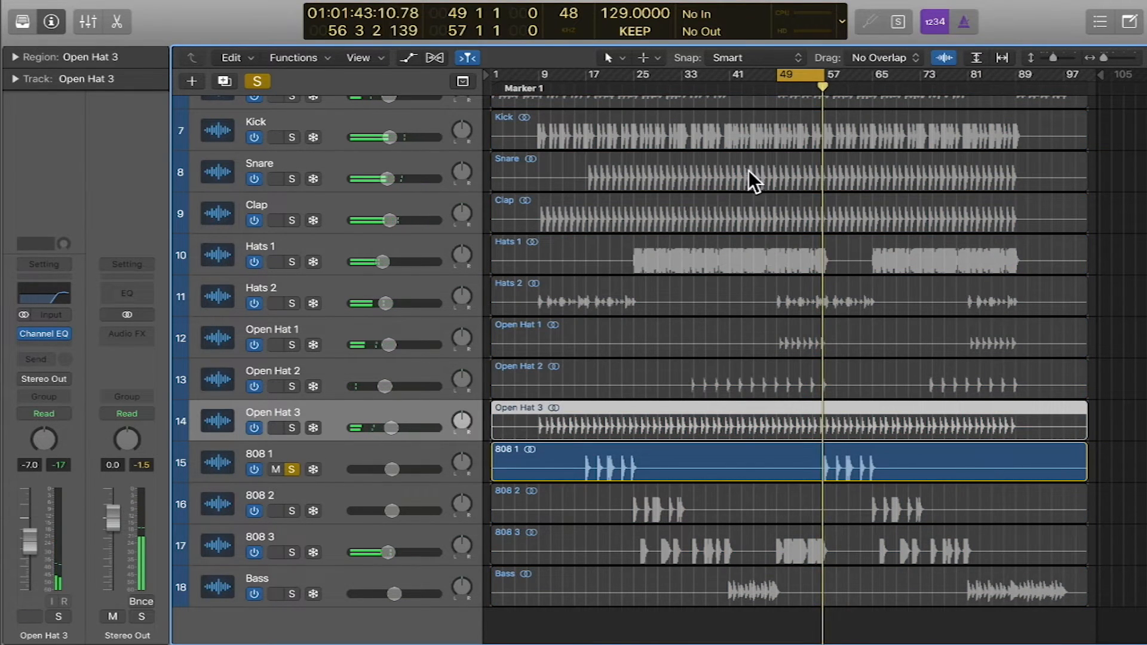
left_click_drag(806, 74, 854, 75)
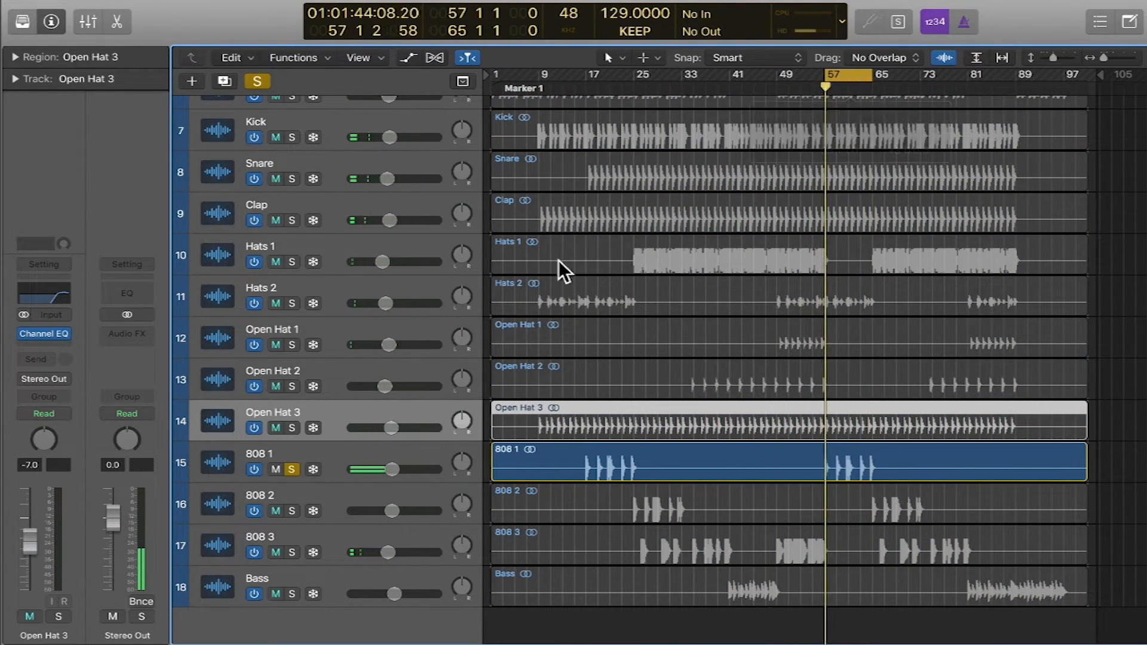
left_click(291, 469)
left_click(352, 452)
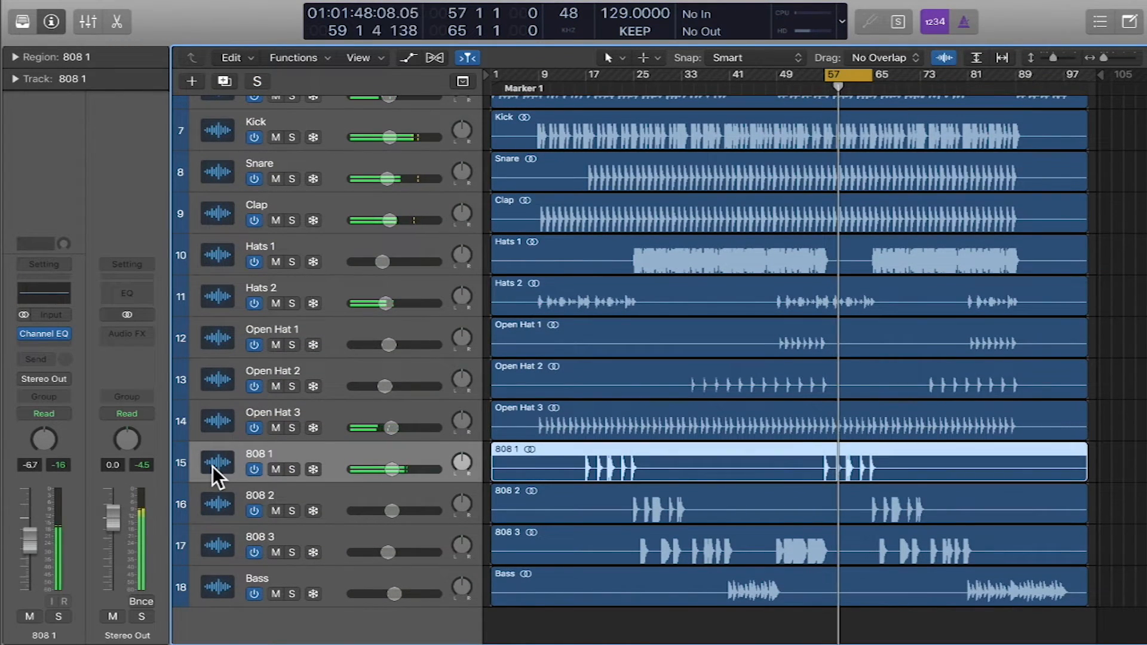
left_click(72, 294)
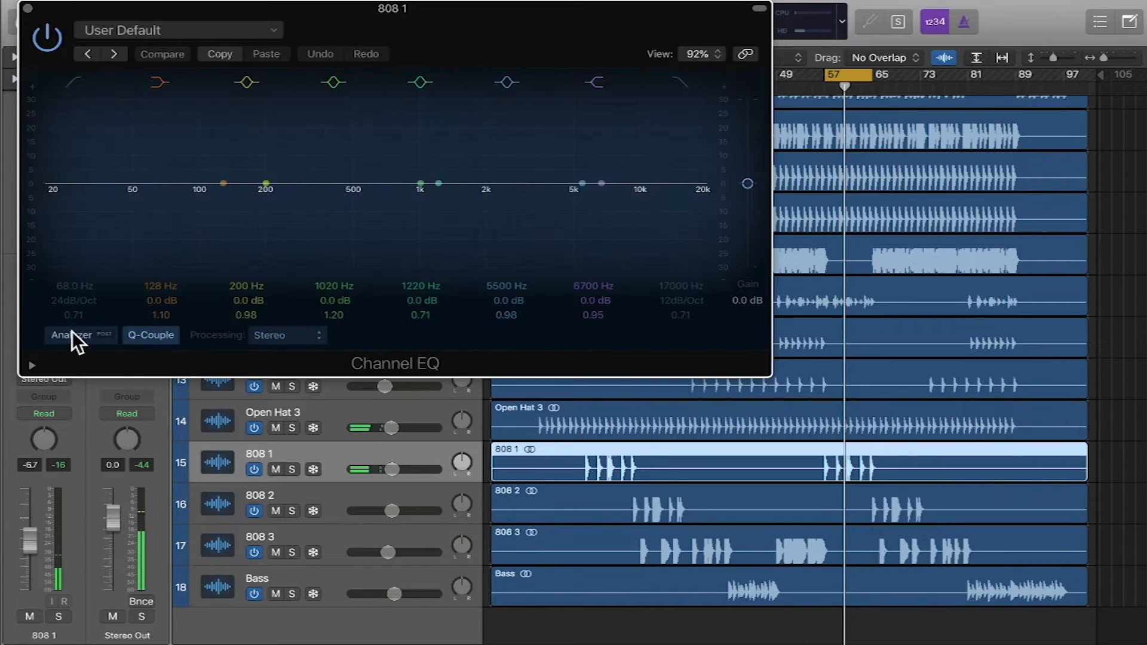
left_click(72, 333)
- Cut 808 1 by 4.5 dB at 128 Hz (Q 2.50) and 6 dB at 176 Hz (Q 1.70), with a +2.5 dB low shelf at 198 Hz
left_click_drag(263, 217, 245, 193)
left_click_drag(422, 196, 260, 225)
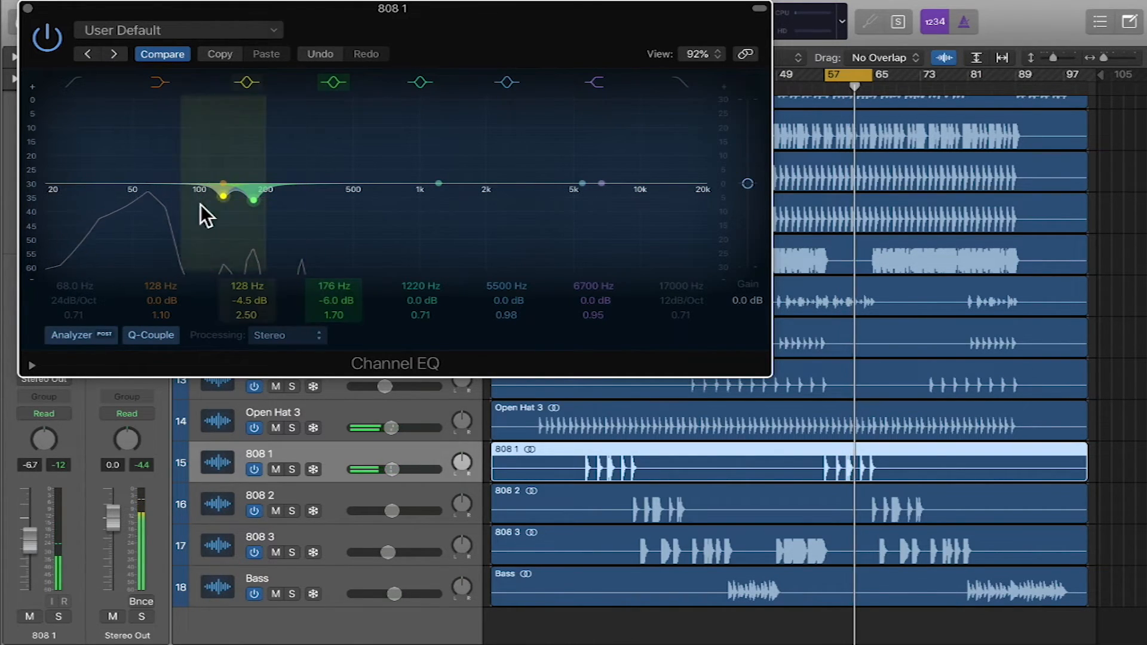
left_click_drag(221, 148, 269, 139)
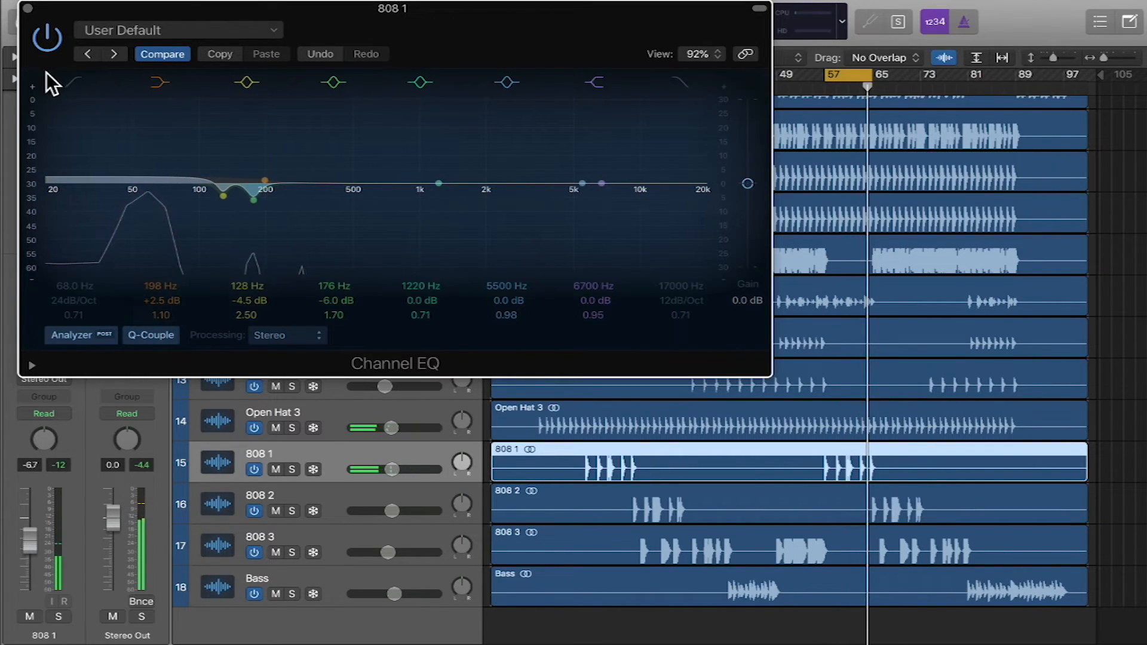
- Add a 36 dB/Oct low cut at 30.5 Hz with Q 0.60 to the 808 1 EQ and close it
left_click(73, 83)
left_click_drag(145, 230, 64, 257)
left_click_drag(71, 304, 72, 303)
left_click_drag(76, 231, 69, 232)
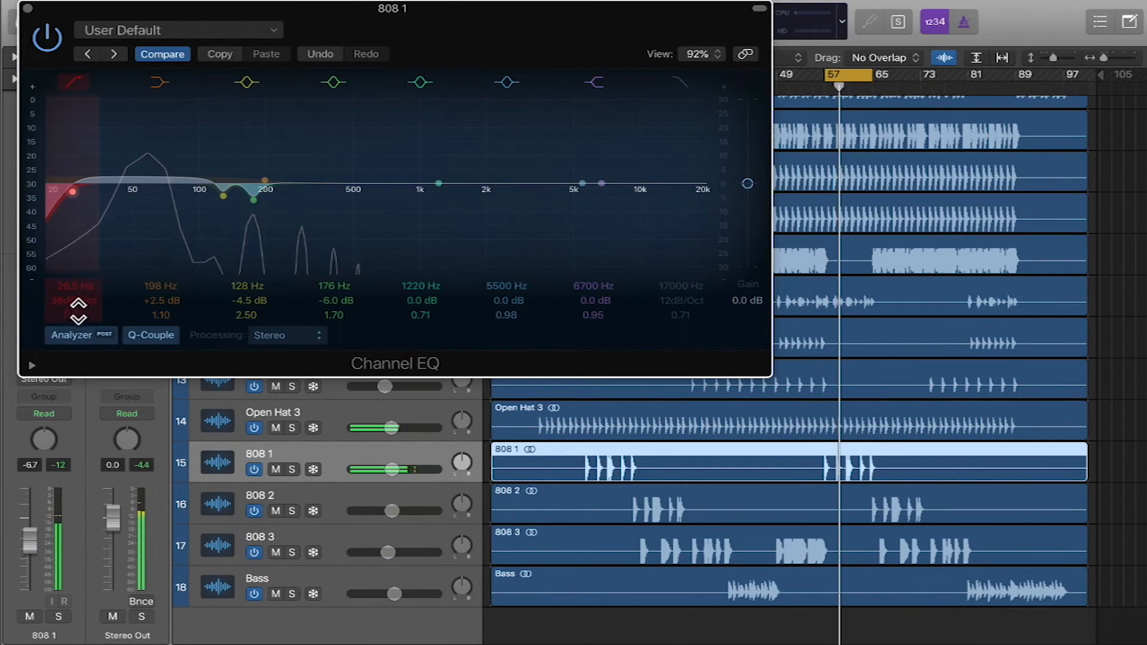
mouse_move(72, 314)
left_mouse_down()
mouse_move(72, 298)
mouse_move(72, 319)
left_mouse_up()
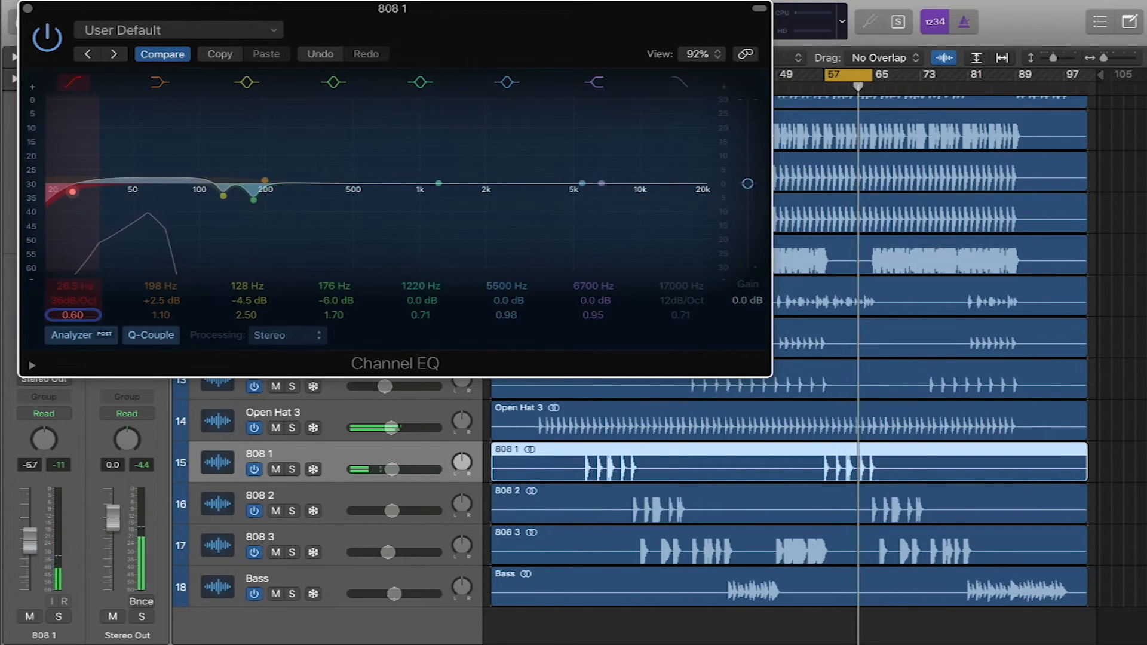
left_click_drag(72, 225, 93, 210)
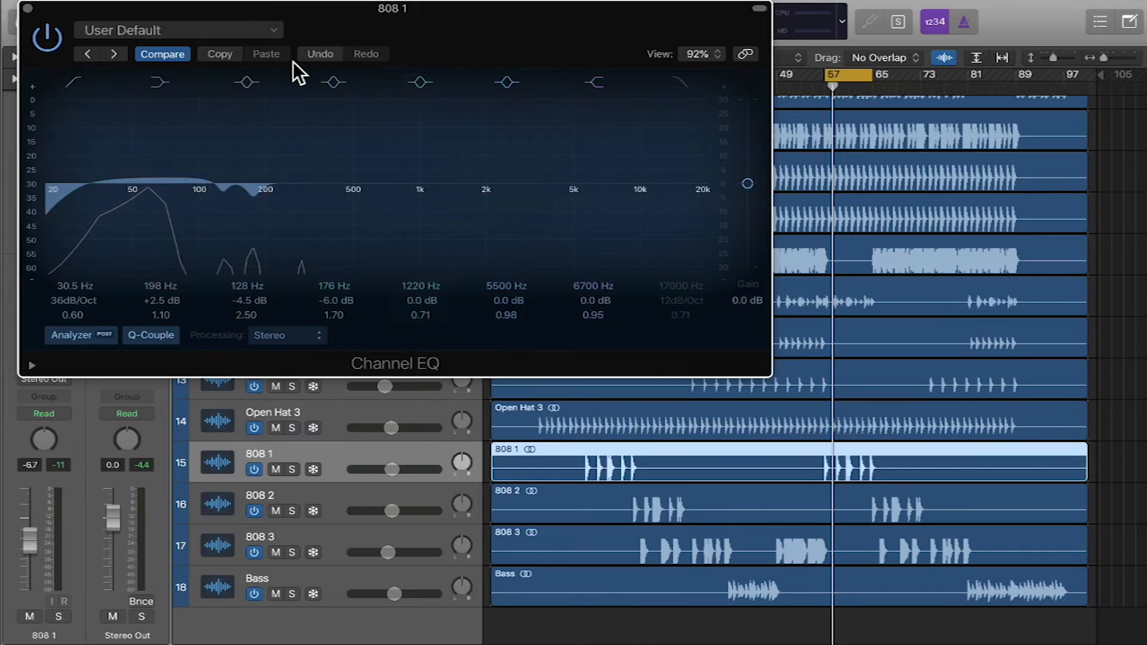
left_click(28, 8)
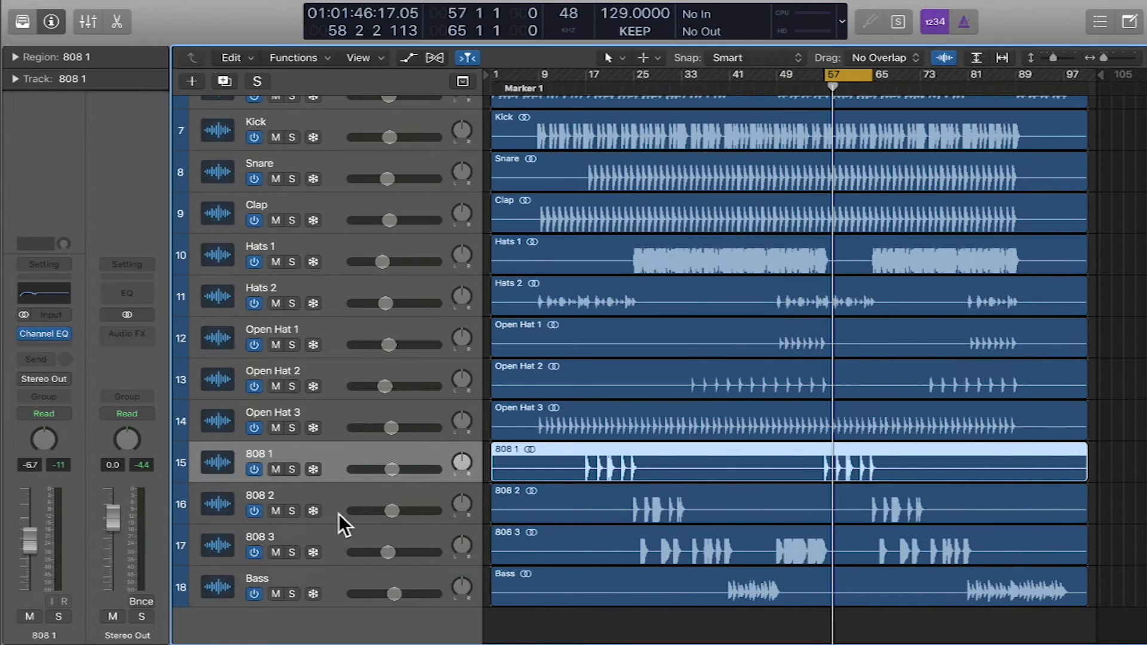
- Paste the 808 1 EQ settings into the Channel EQs on 808 2 and 808 3
left_click(344, 487)
left_click(45, 291)
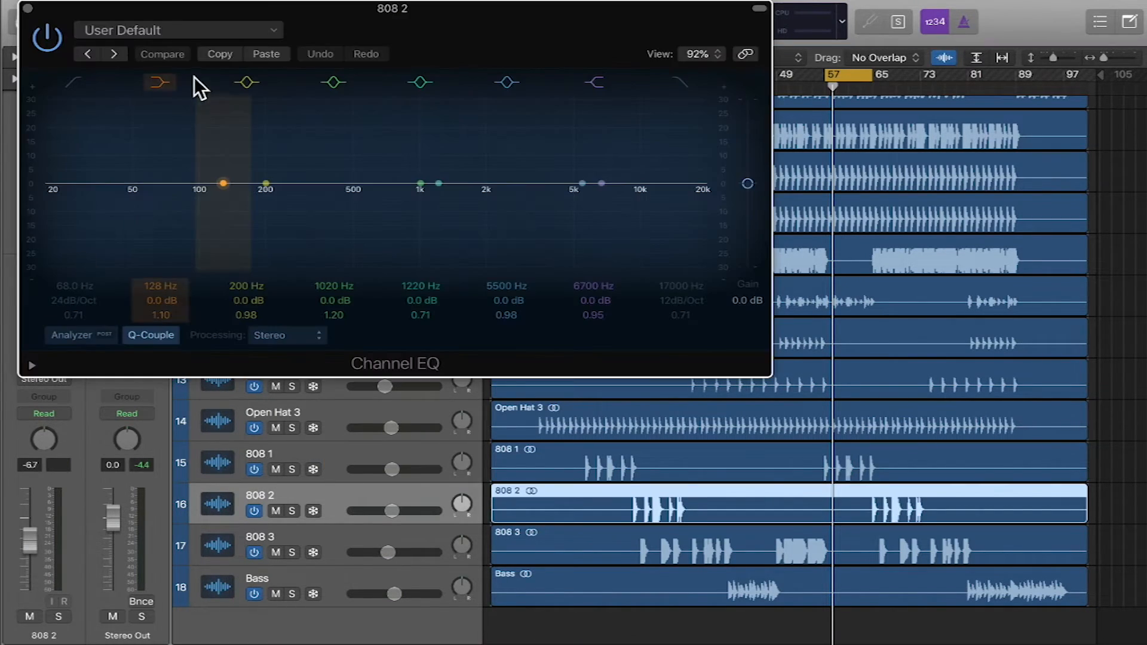
left_click(267, 54)
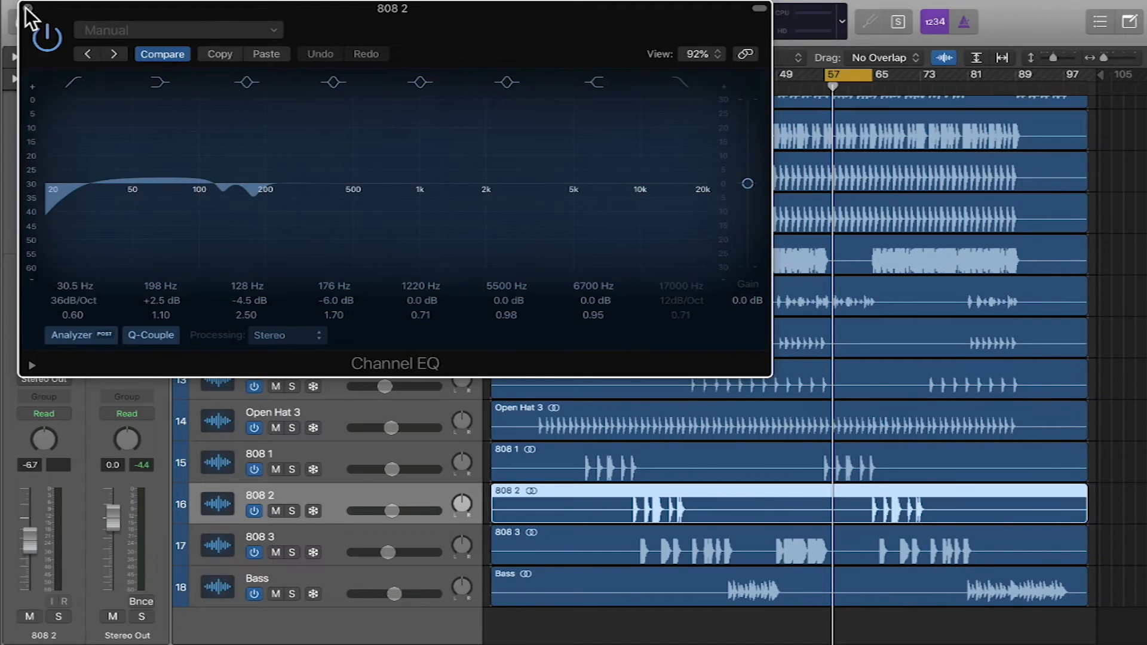
left_click(28, 9)
left_click(340, 538)
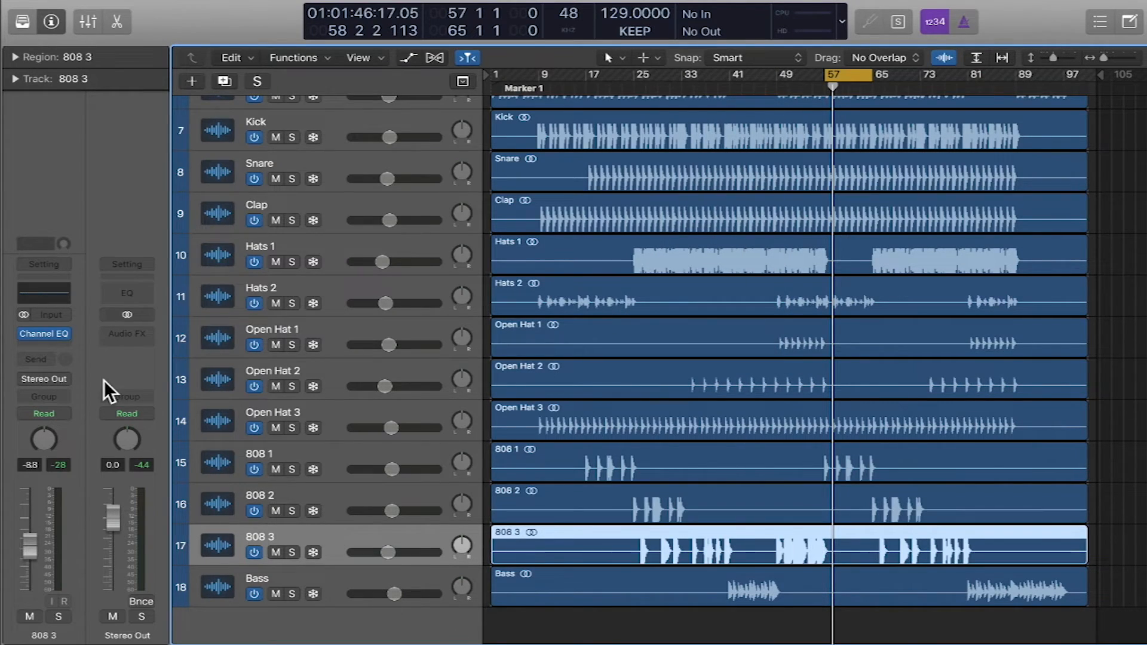
left_click(44, 293)
left_click(258, 54)
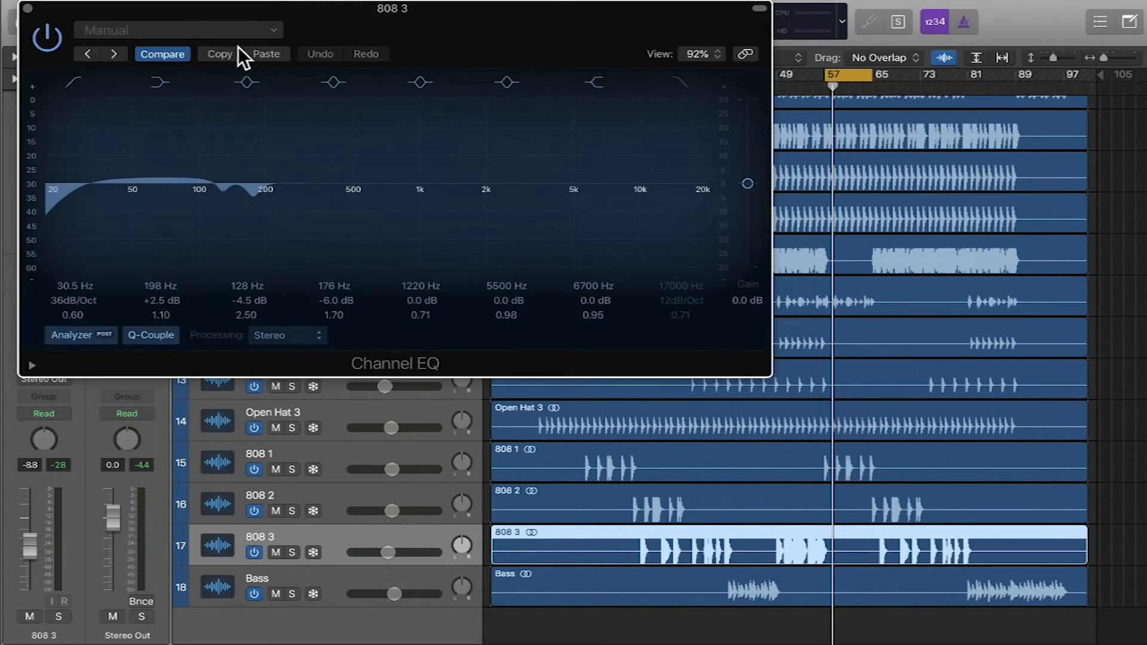
left_click(28, 8)
- Play the mix from just before the Bass part at bar 38 and open the Channel EQ on the Bass track
key("Down")
left_click(714, 84)
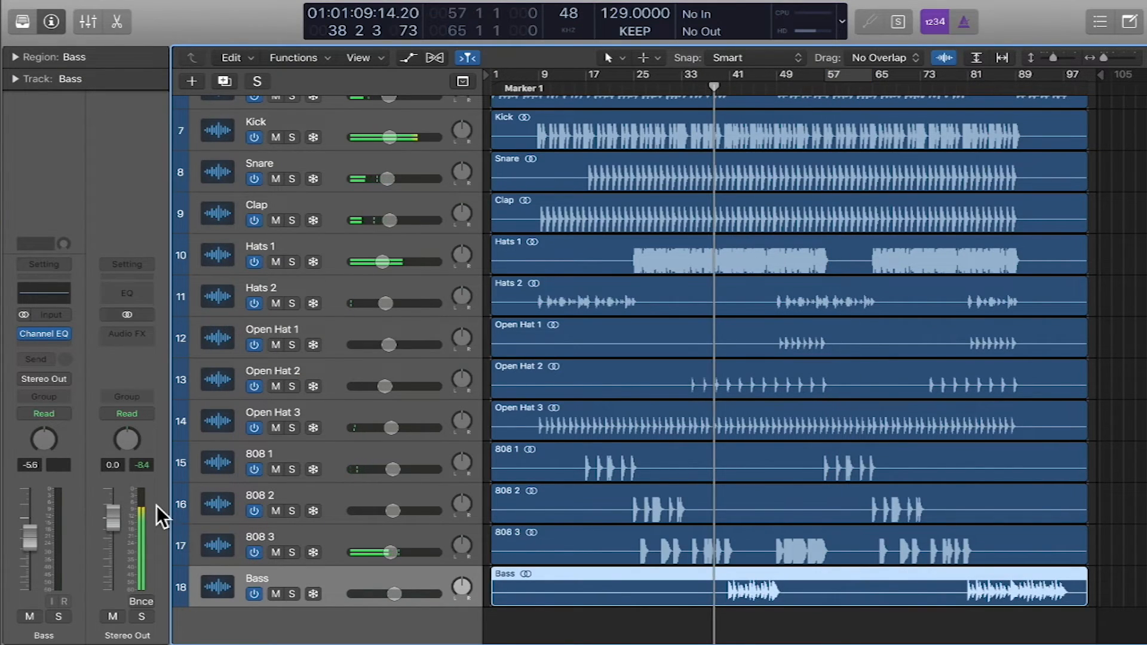
left_click(50, 295)
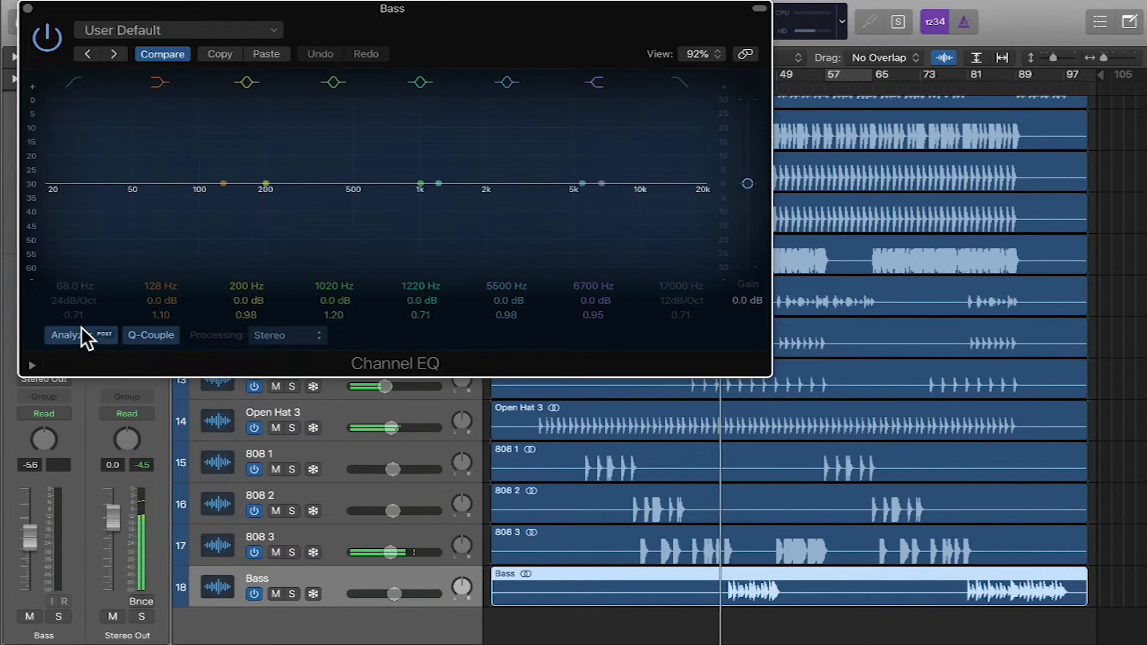
left_click_drag(444, 33, 685, 187)
- Shape the Bass EQ: 24 dB/Oct low cut at 40.5 Hz, -3.5 dB at 90 Hz, +4.5 dB shelf at 198 Hz, +3 dB at 265 Hz
mouse_move(321, 278)
left_mouse_down()
mouse_move(413, 383)
mouse_move(346, 389)
mouse_move(367, 397)
left_mouse_up()
left_click_drag(482, 346, 528, 340)
left_click_drag(661, 361, 536, 337)
left_click_drag(517, 335, 426, 368)
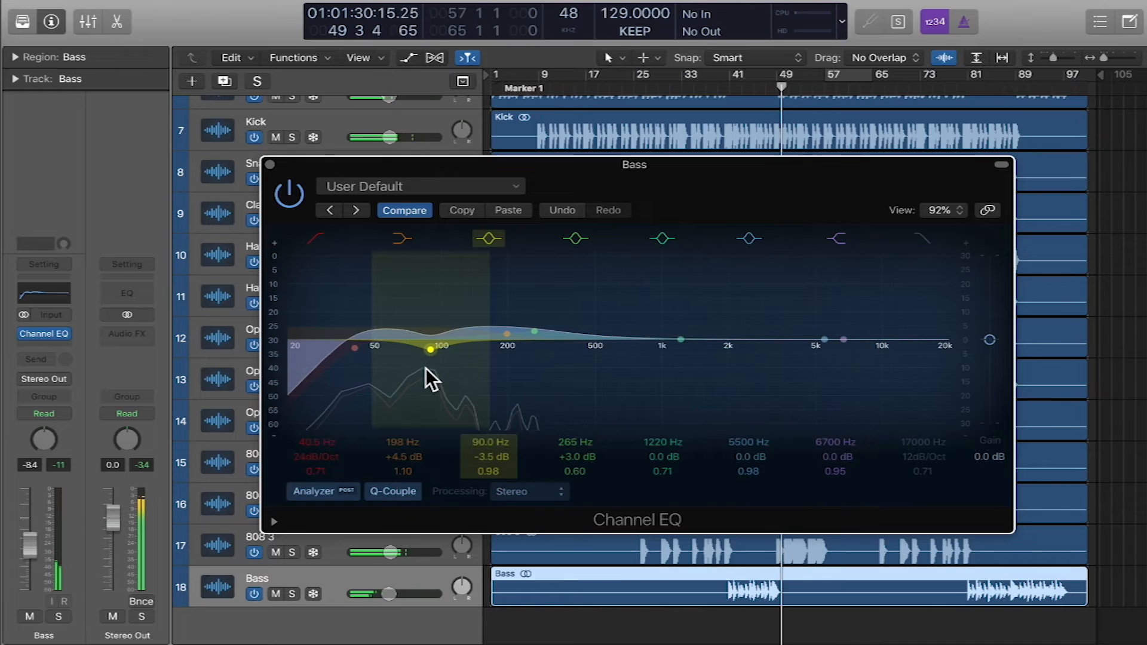
left_click(269, 165)
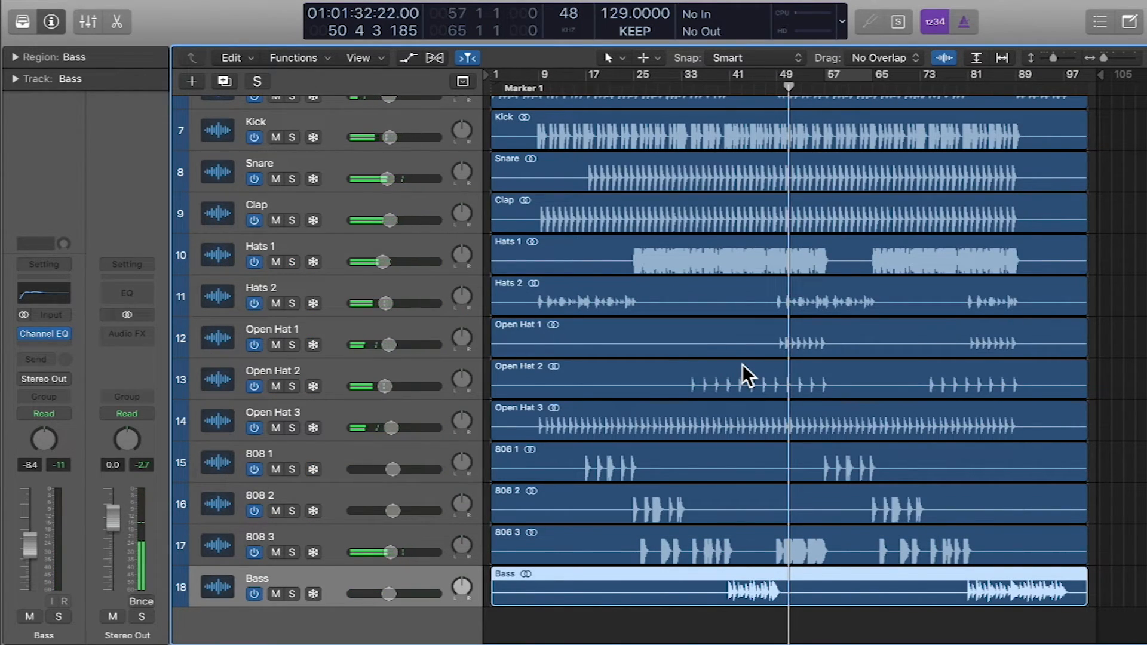
- Stop playback and add a Bus 4 send to the Melody 3 track
scroll(742, 366, "up", 5)
scroll(742, 367, "up", 3)
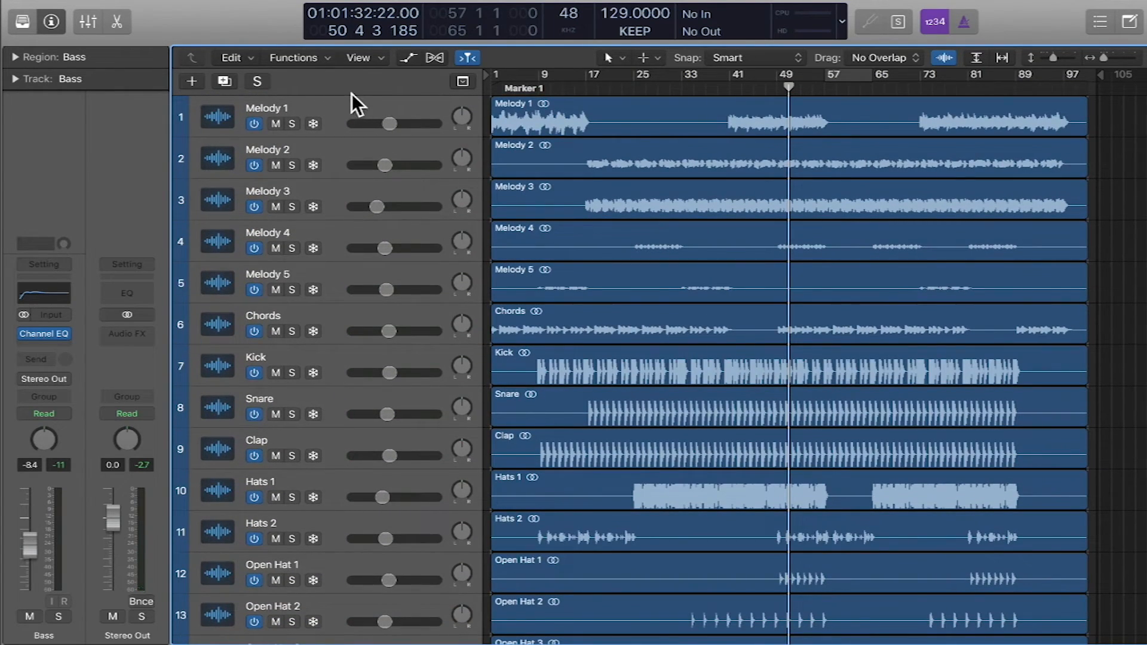
key("space")
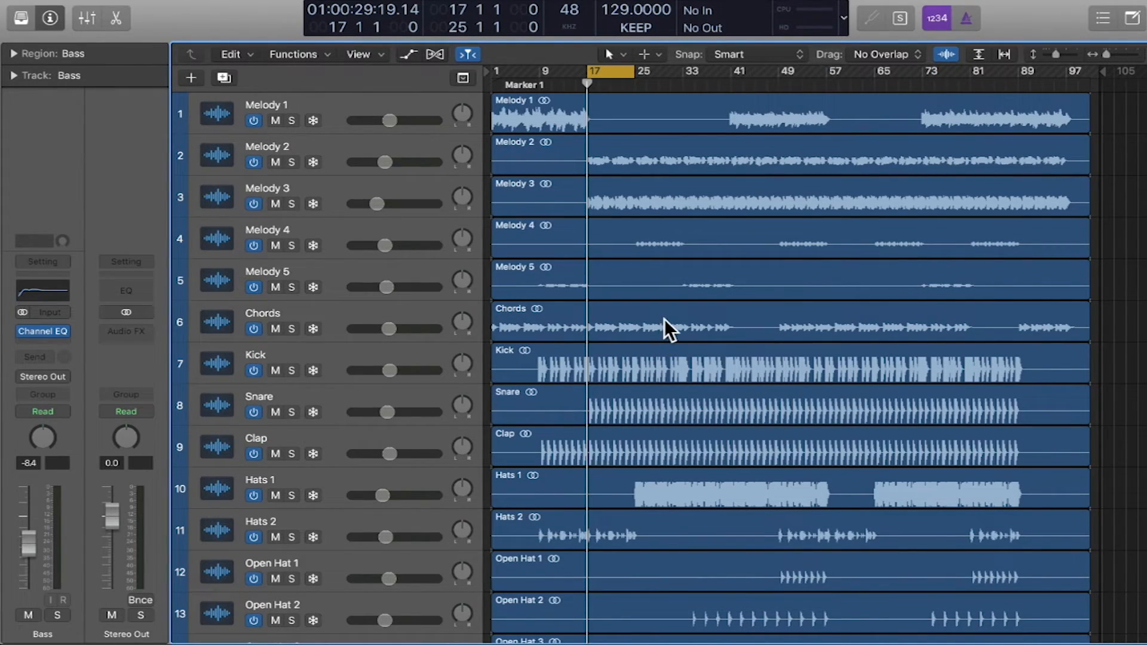
left_click(337, 189)
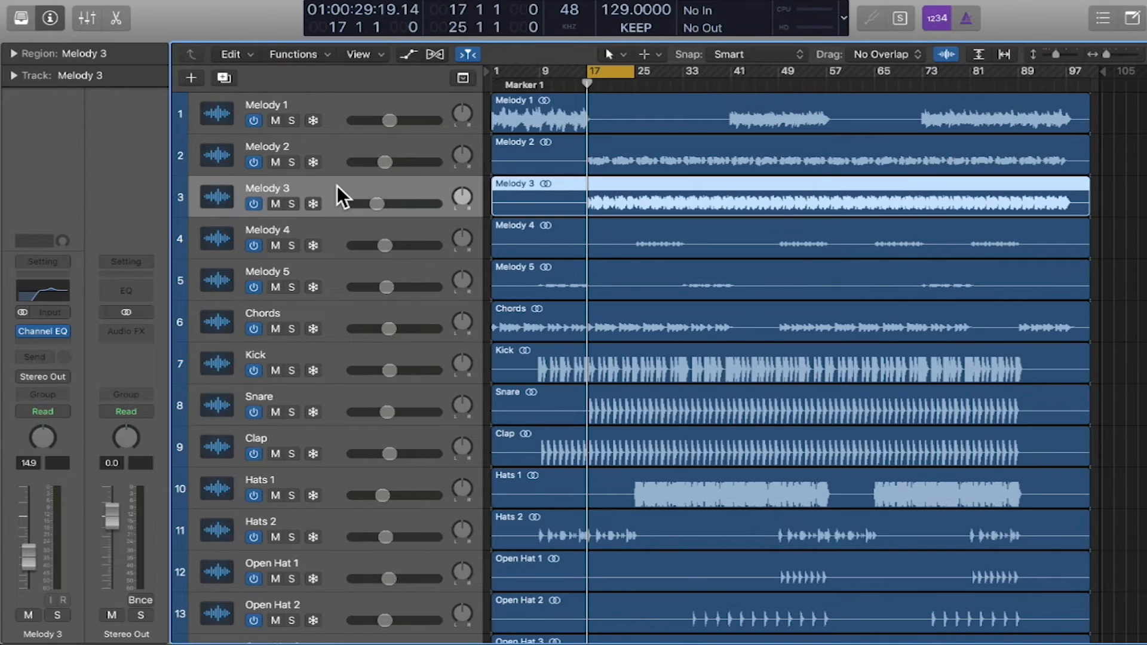
left_click(36, 357)
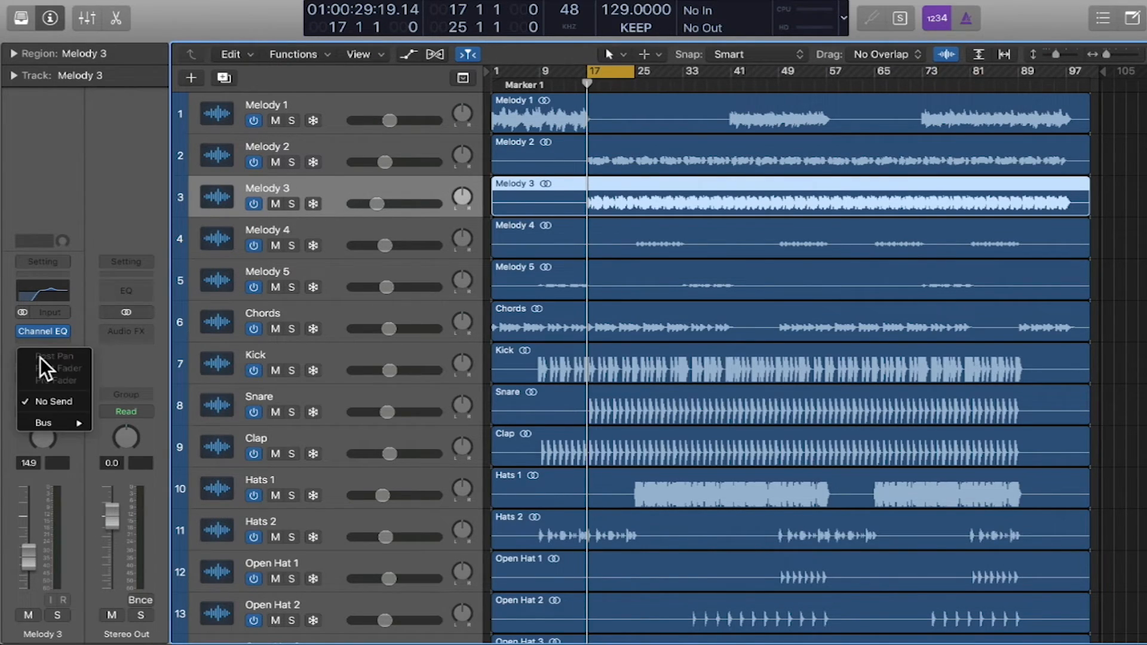
mouse_move(53, 423)
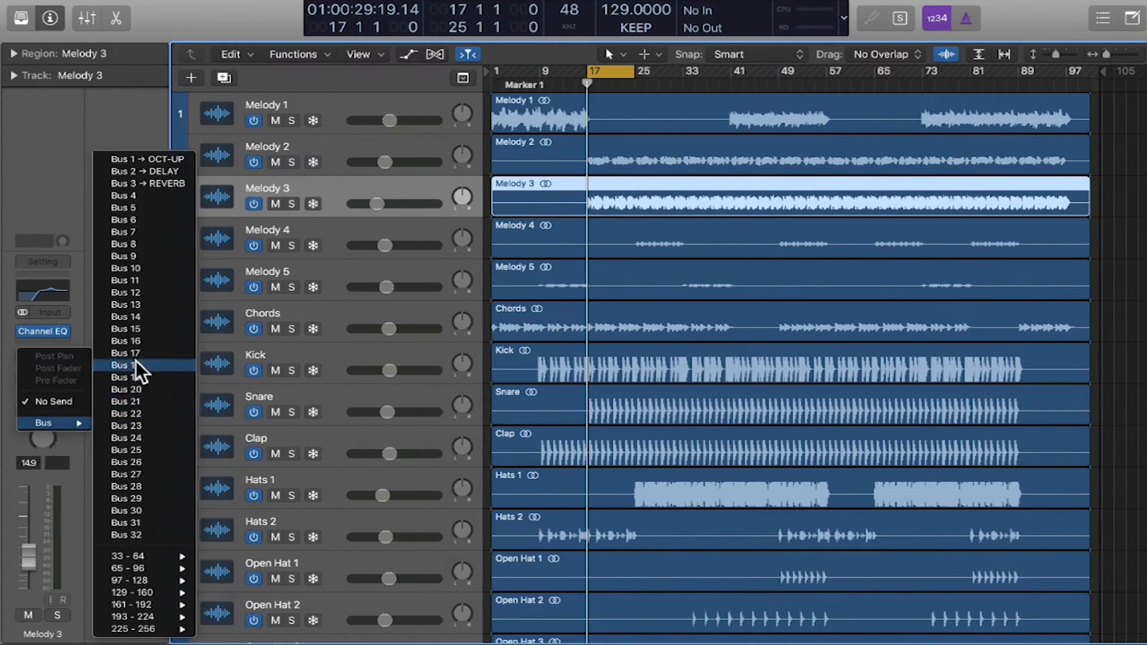
left_click(149, 195)
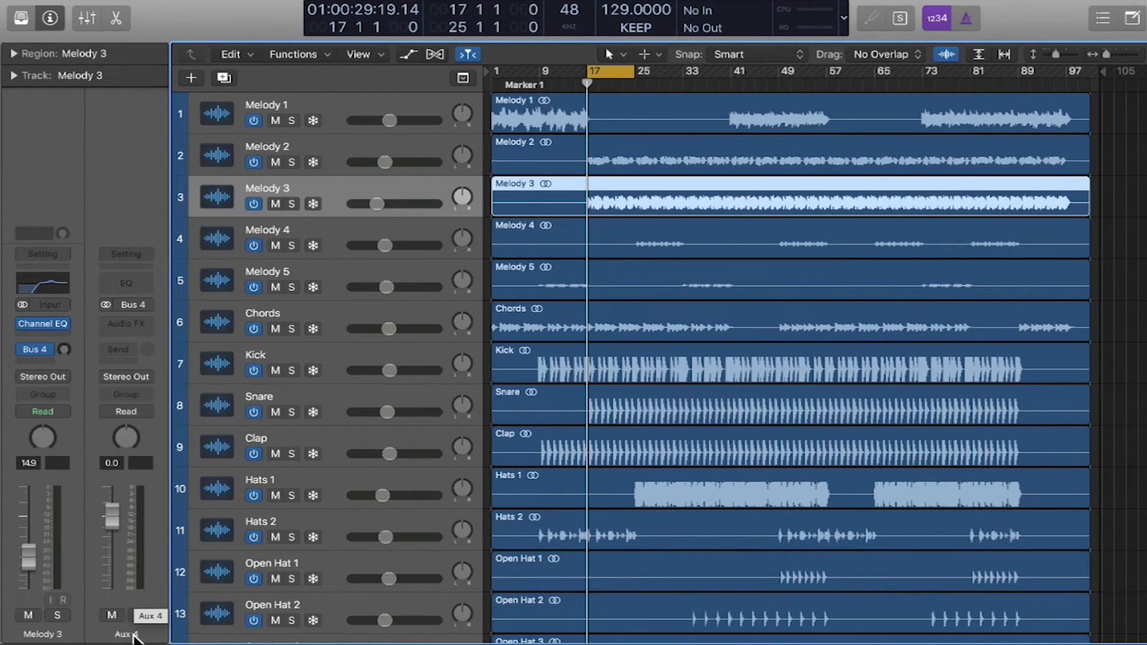
- Examine the Aux 4 channel strip fed by Melody 3's send and look through the channels in the mixer
left_click(336, 230)
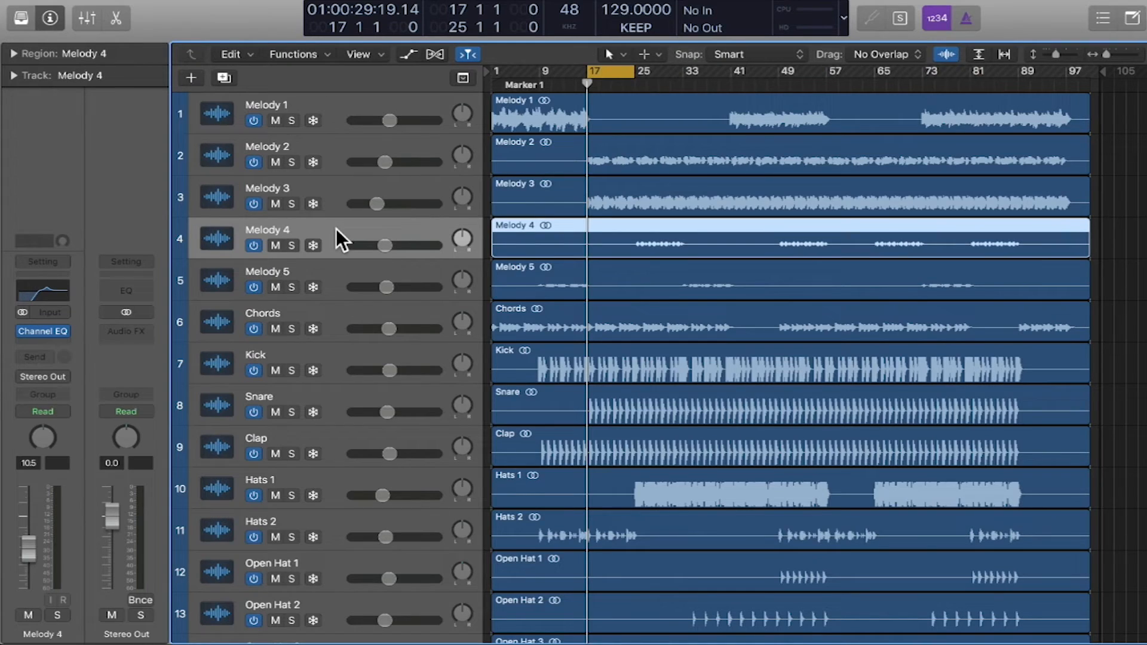
left_click(332, 193)
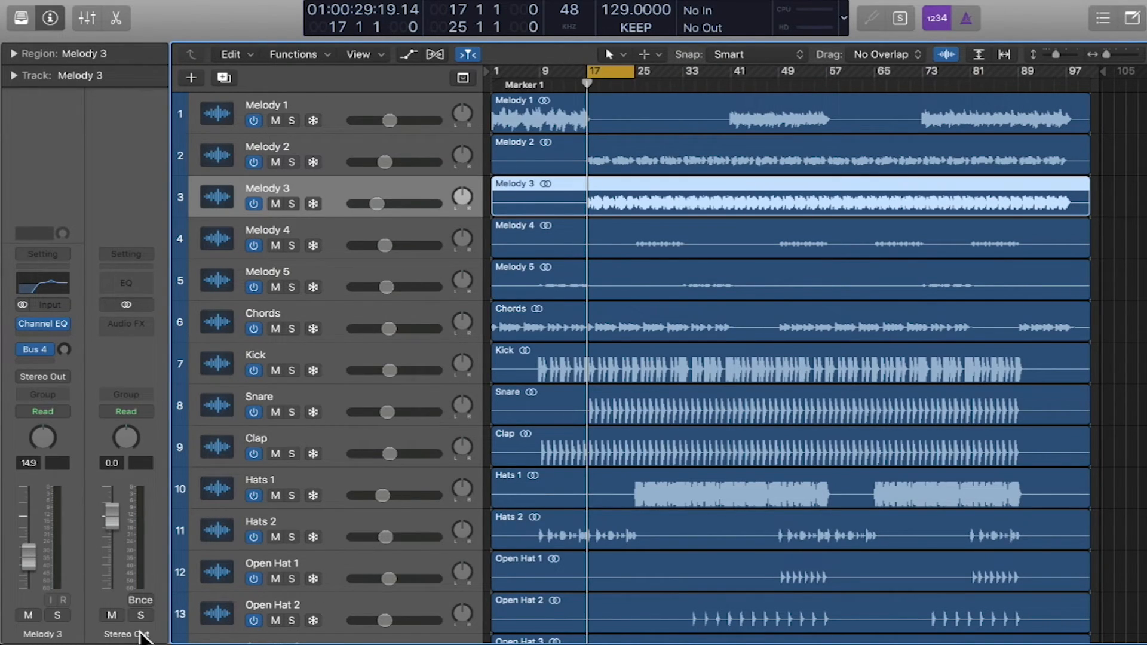
left_click(44, 349)
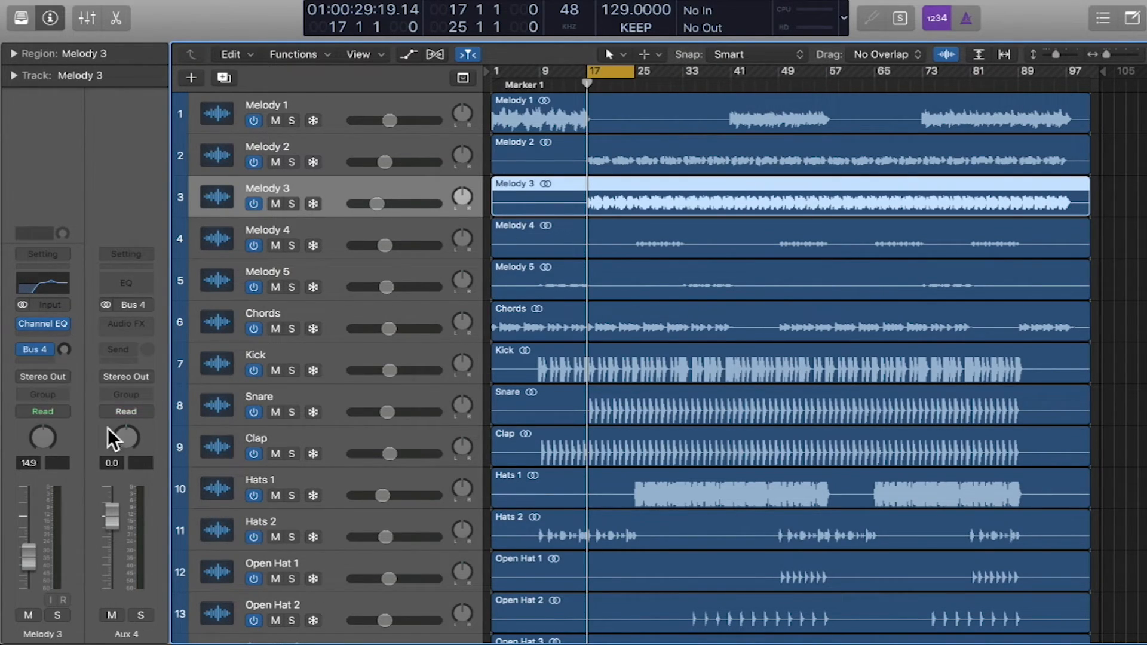
key("x")
scroll(477, 583, "right", 10)
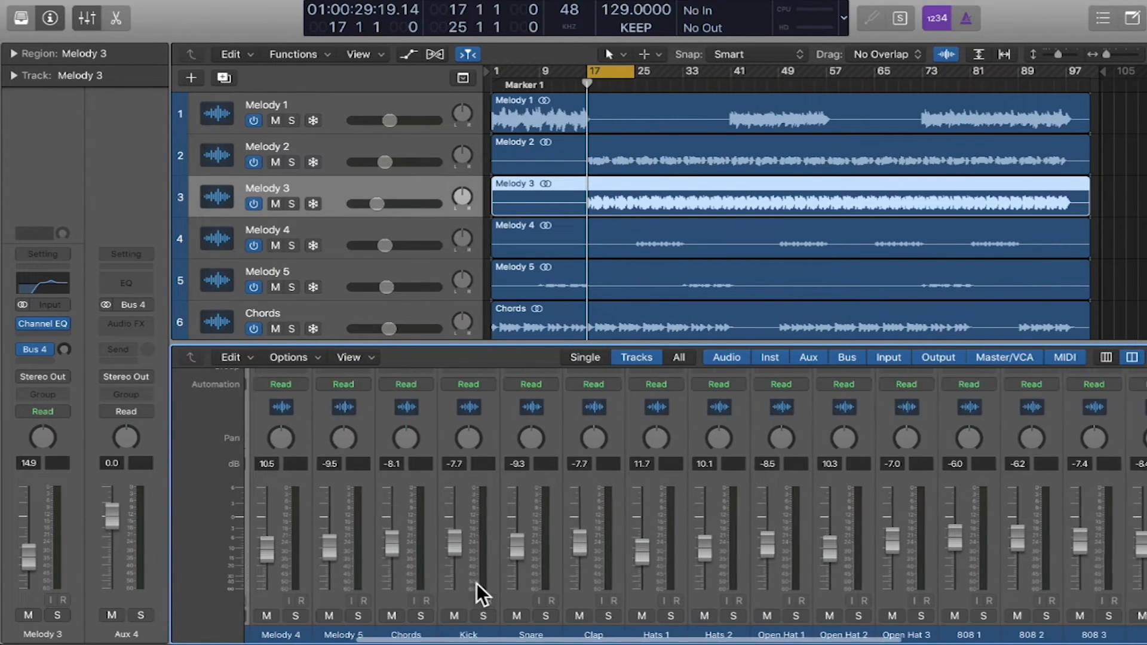
key("x")
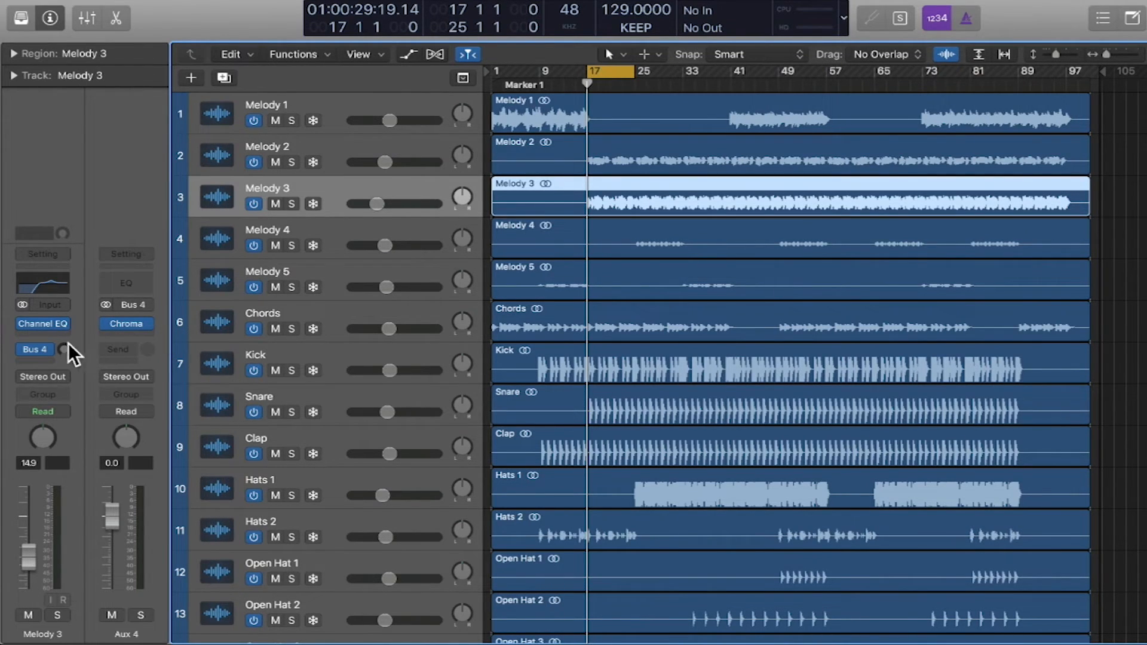
- Reassign Melody 3's send to Bus 3 (REVERB) and set its level while listening to the track soloed
left_click(43, 351)
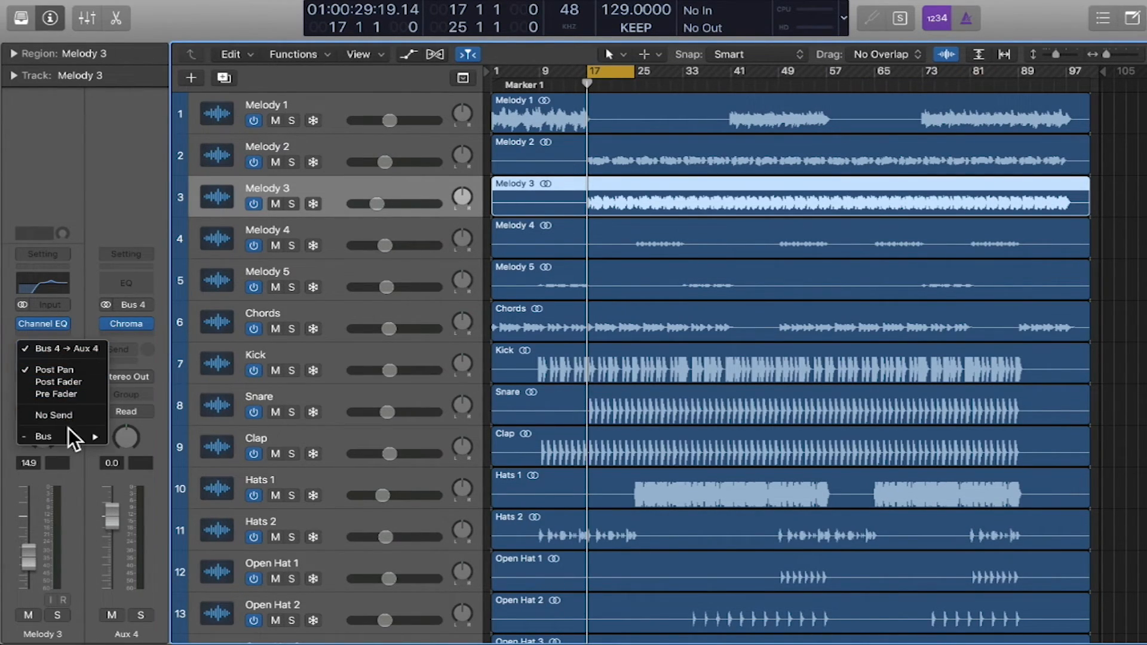
mouse_move(68, 435)
left_click(153, 184)
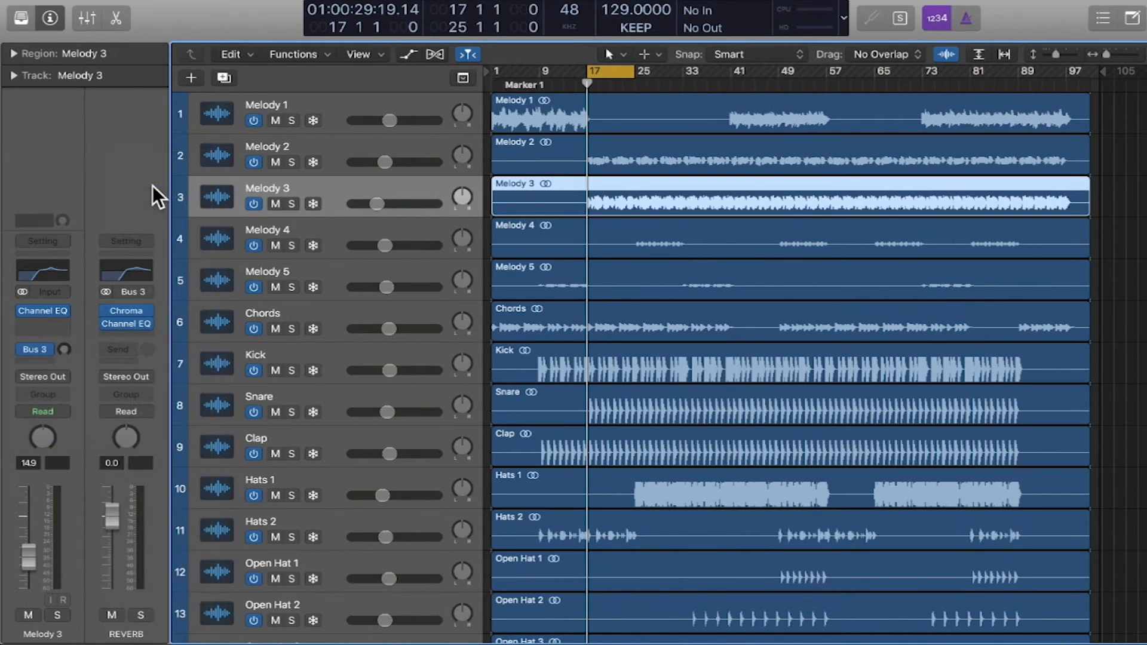
left_click_drag(65, 349, 66, 354)
left_click(295, 204)
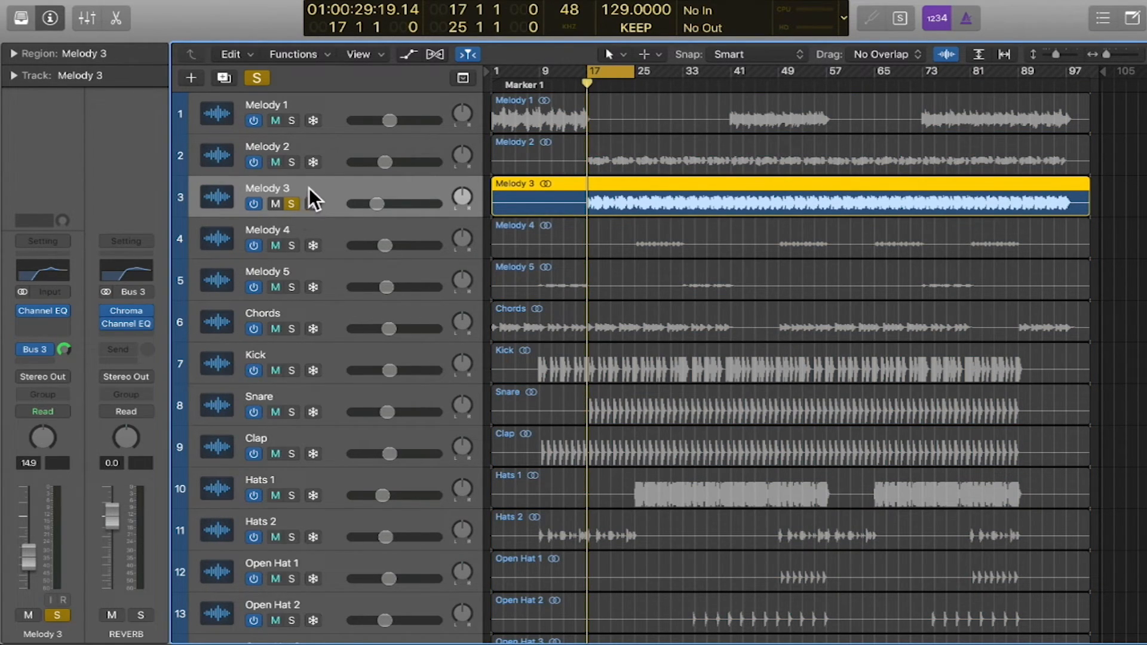
key("space")
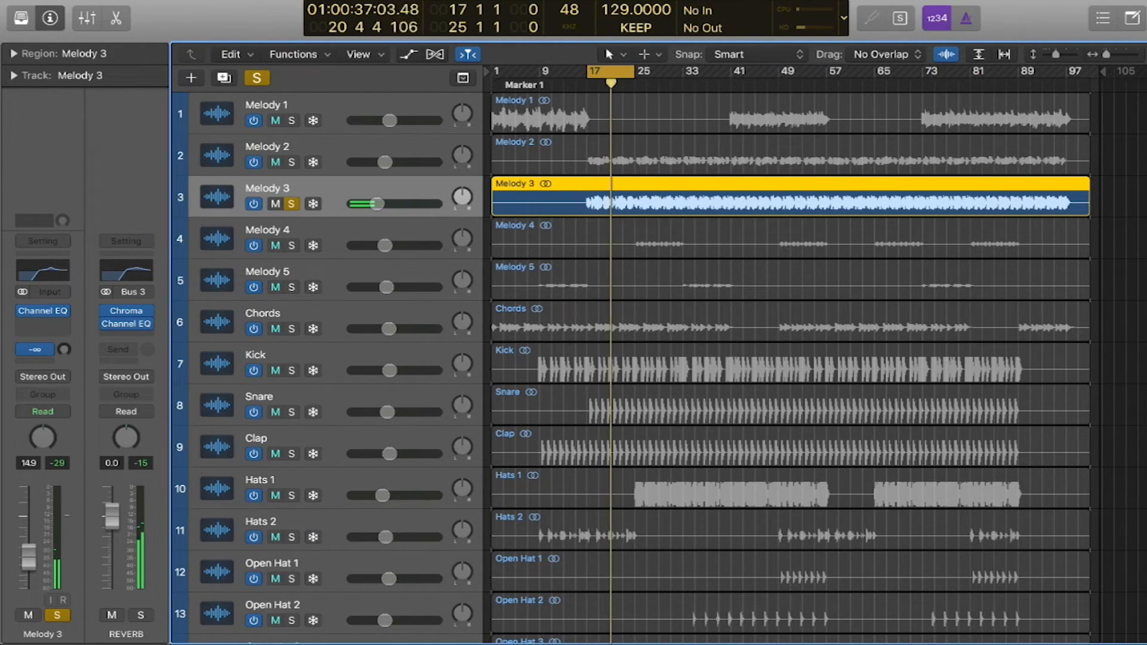
left_click_drag(64, 350, 64, 293)
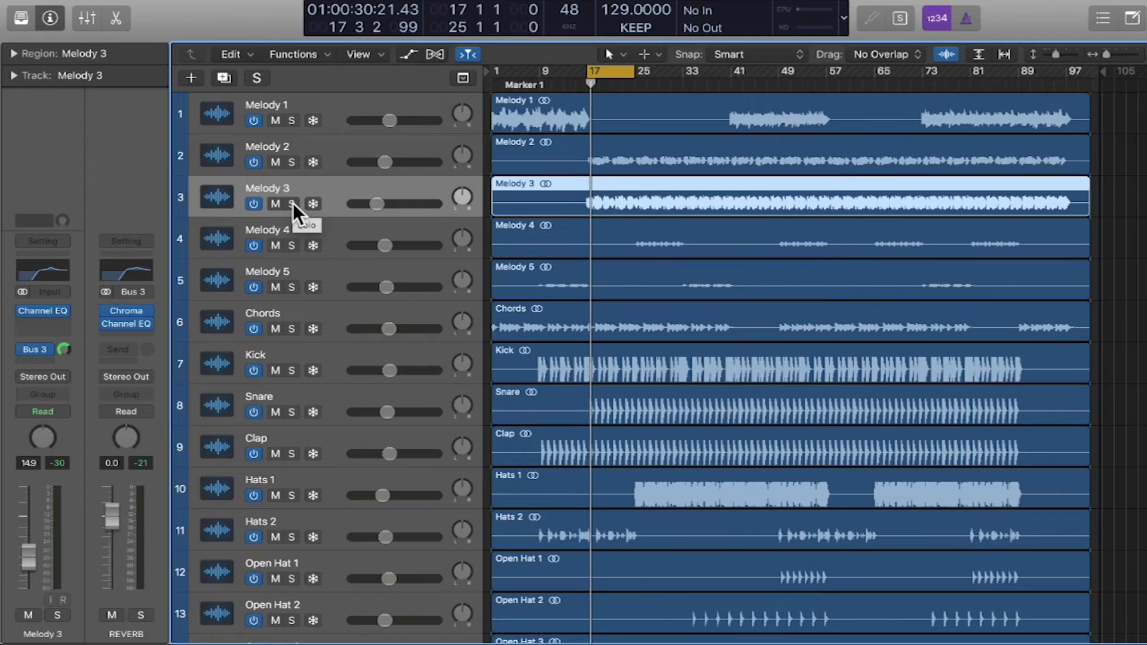
- Lower Melody 3's reverb send level while listening to it with the full beat
scroll(293, 203, "down", 1)
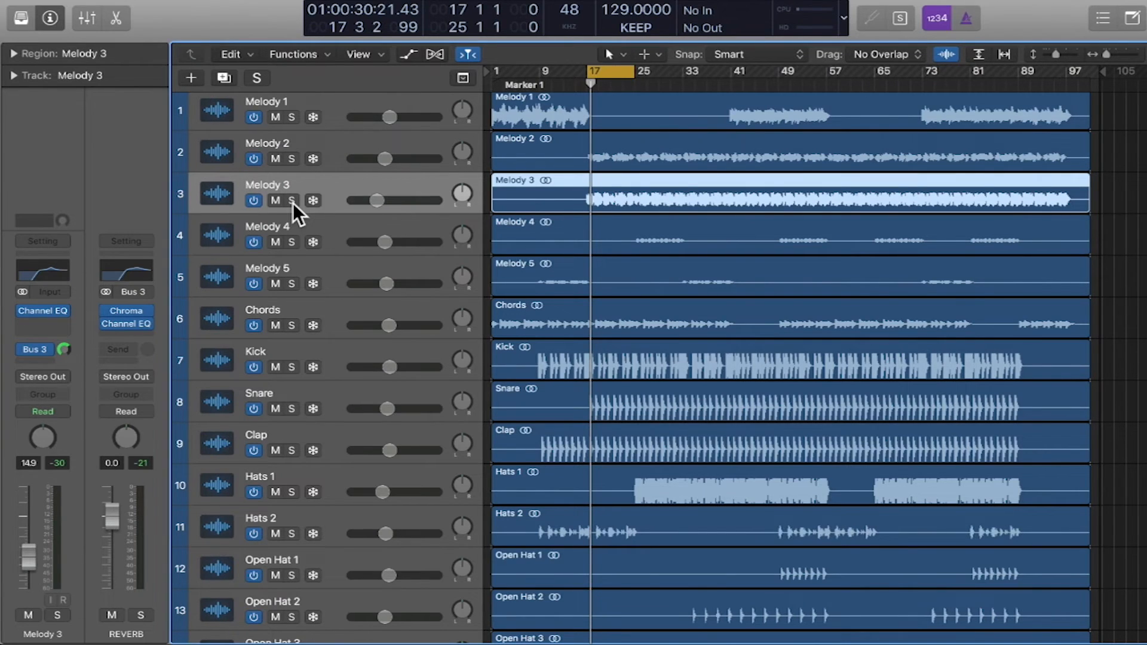
key("space")
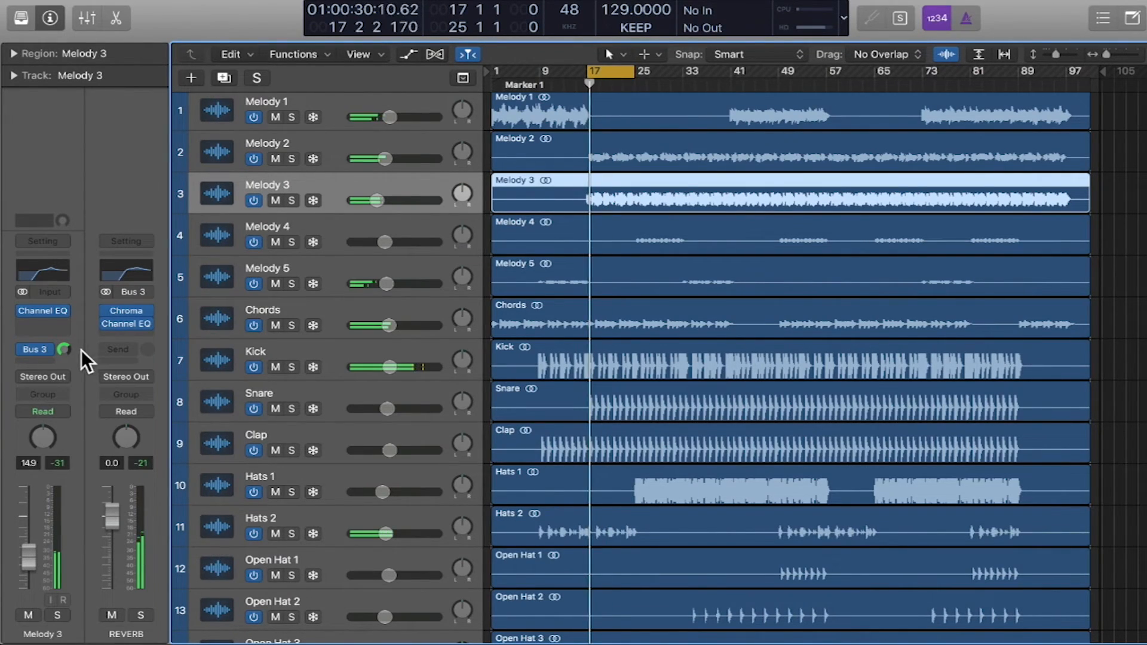
mouse_move(63, 349)
left_mouse_down()
mouse_move(63, 370)
mouse_move(63, 345)
left_mouse_up()
key("space")
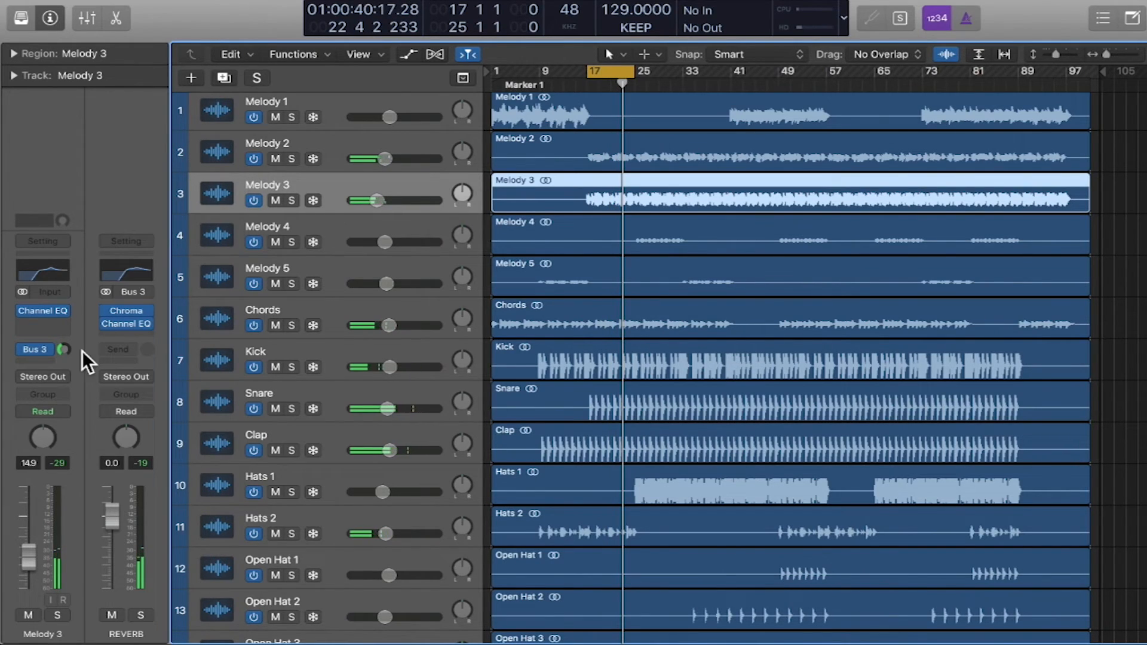
- Compare Melody 3 in the mix with its Bus 3 reverb send bypassed and enabled
key("space")
left_click(24, 349)
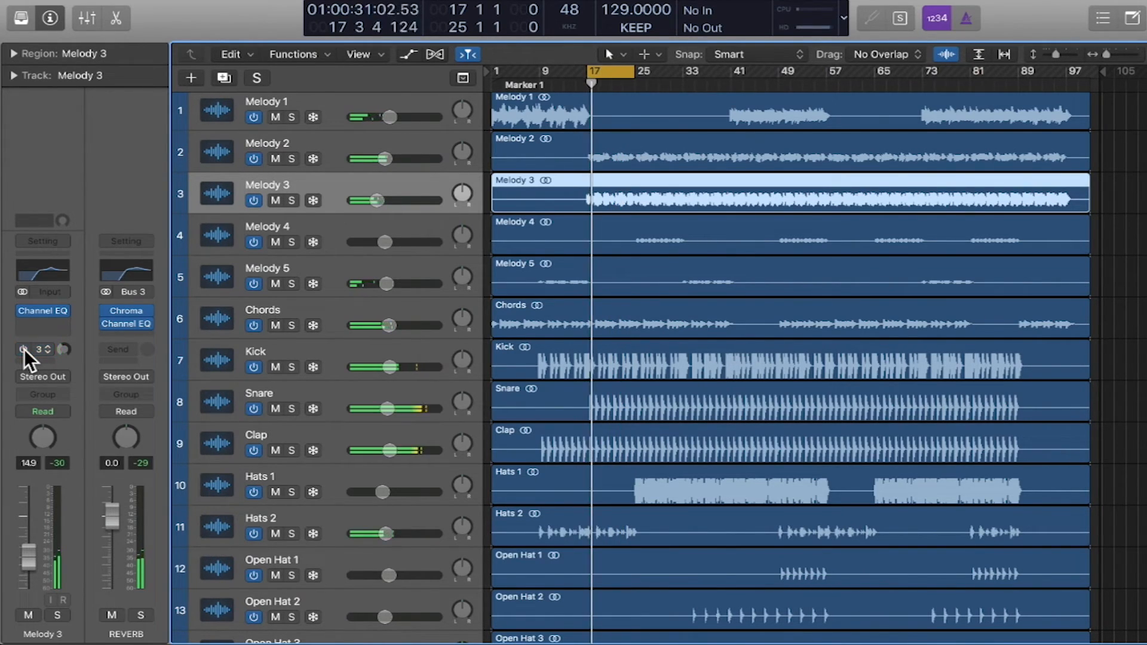
left_click(24, 349)
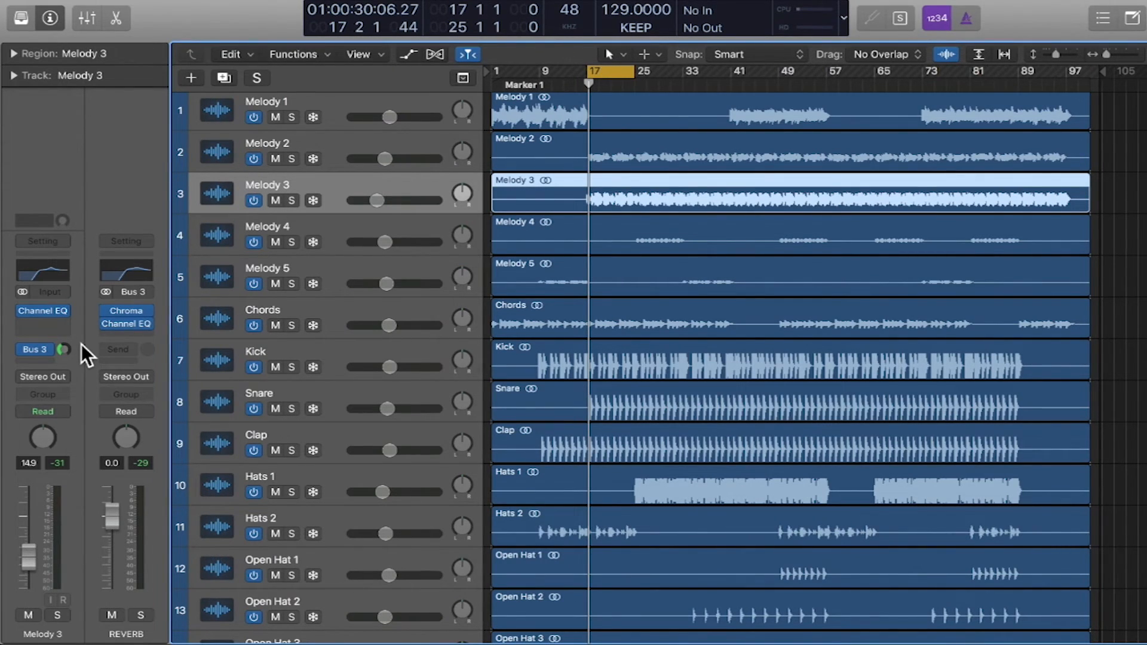
- Loop bars 17–25 of the full beat and raise the Kick track's volume slightly
key("space")
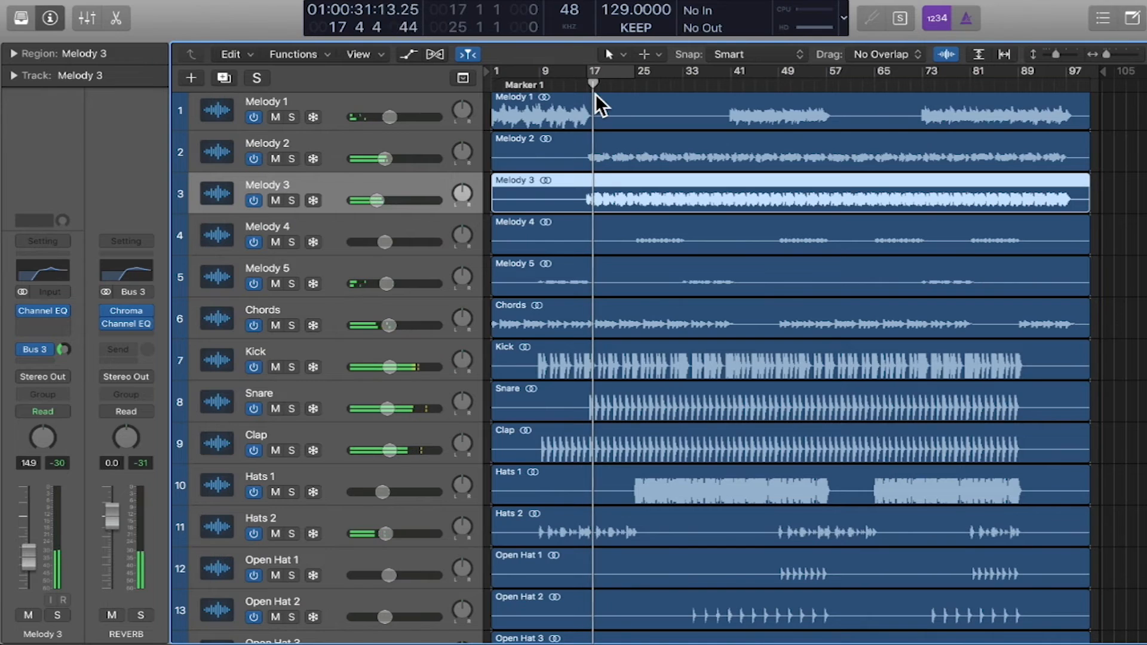
scroll(587, 105, "up", 1)
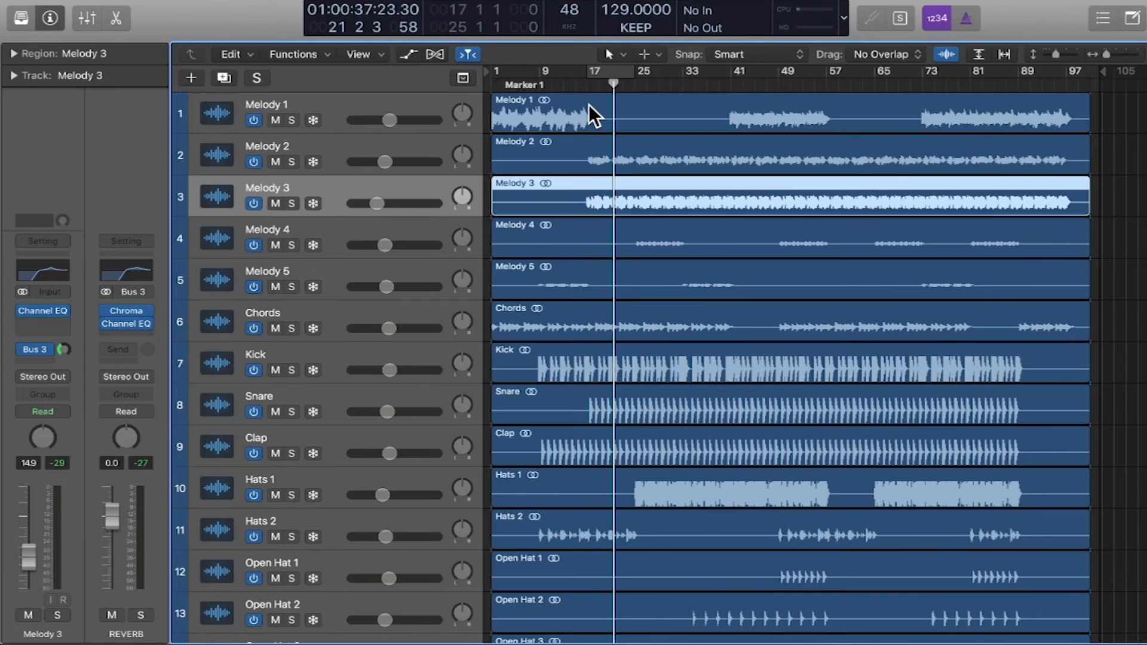
key("c")
key("space")
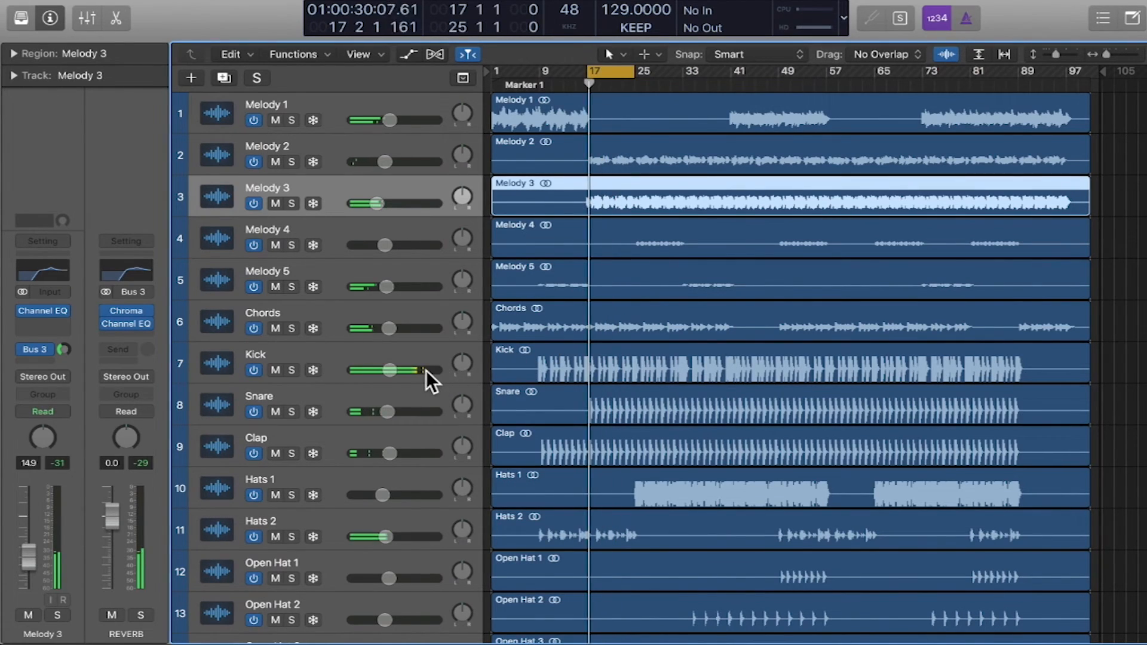
left_click_drag(422, 370, 434, 370)
- Lower the Hats 2 volume slightly, and trim the Hats 1 volume while playing from bar 25 with the cycle off
scroll(523, 368, "down", 5)
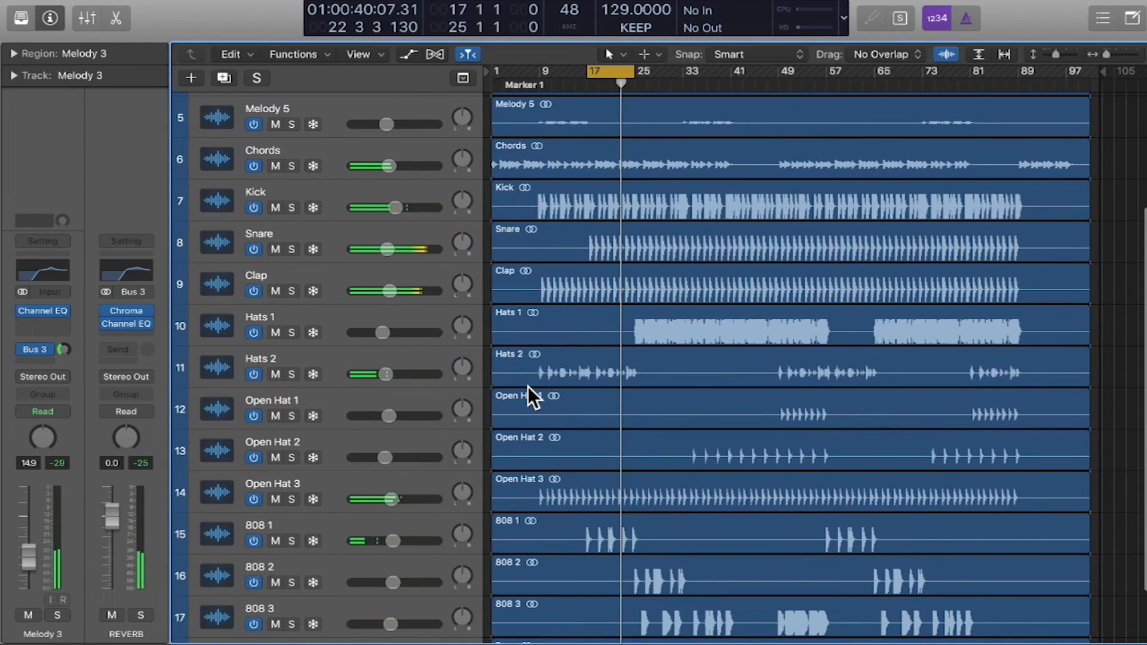
scroll(538, 401, "down", 1)
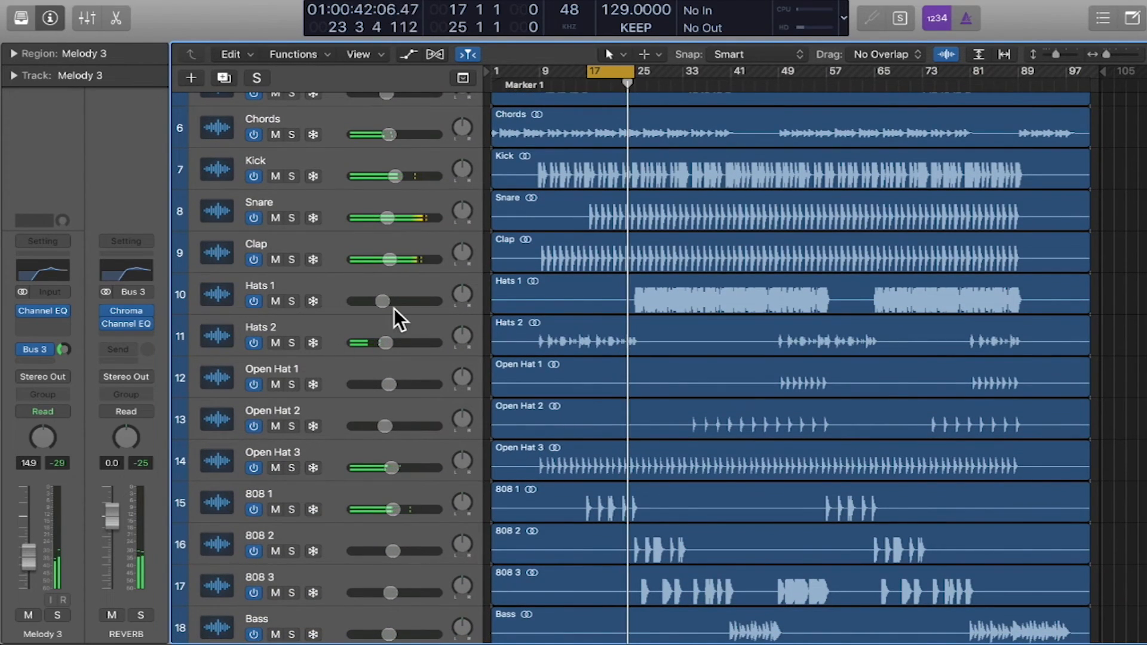
left_click_drag(386, 342, 384, 346)
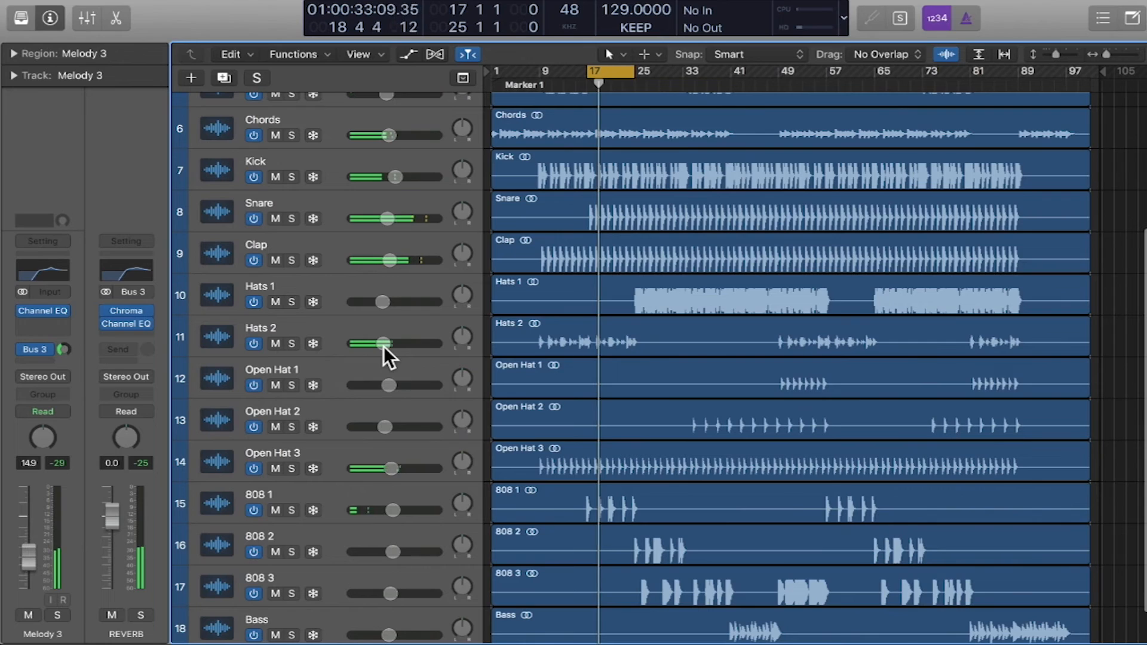
key("c")
left_click(638, 84)
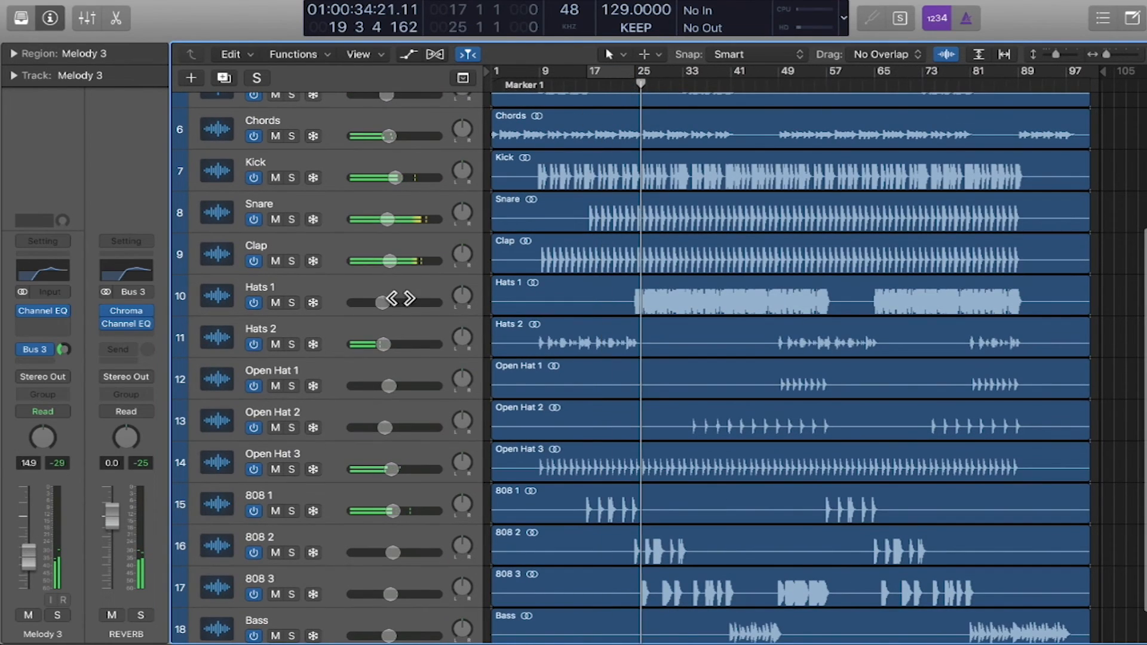
left_click_drag(382, 303, 381, 306)
- Stop playback and select the Kick track
scroll(740, 326, "up", 5)
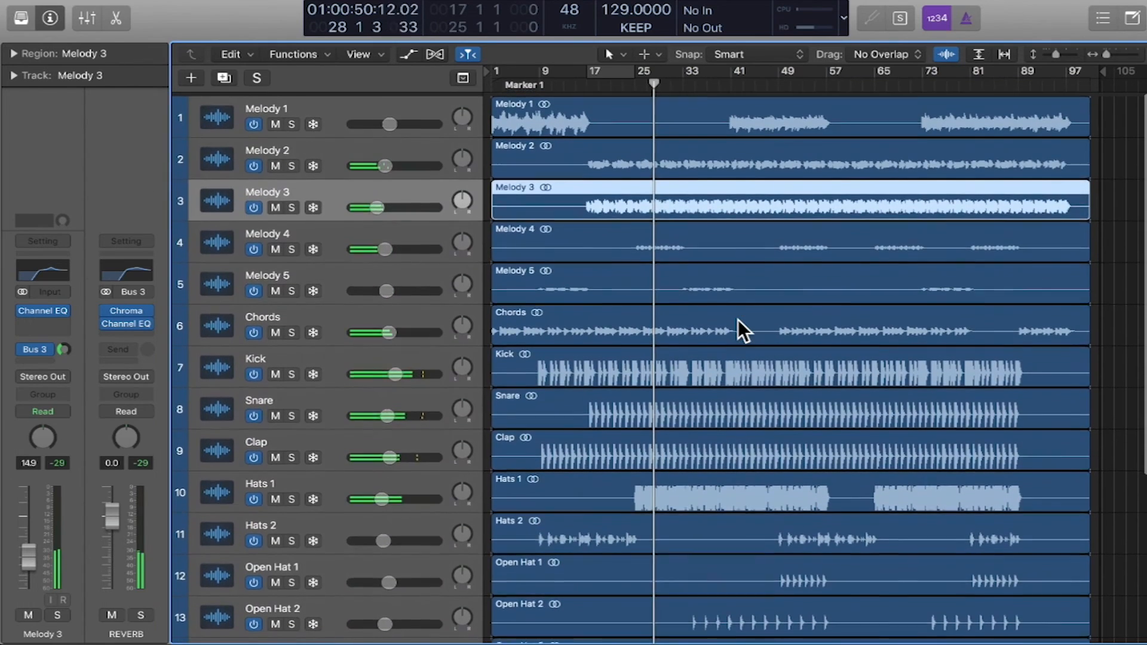
scroll(737, 320, "down", 1)
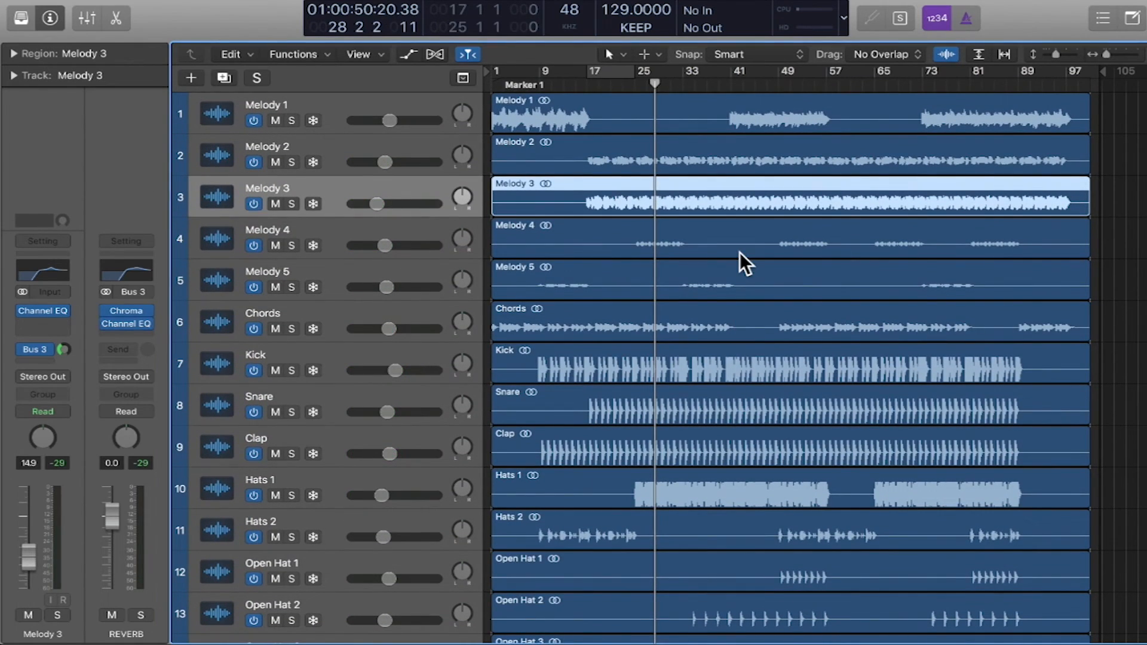
left_click(332, 351)
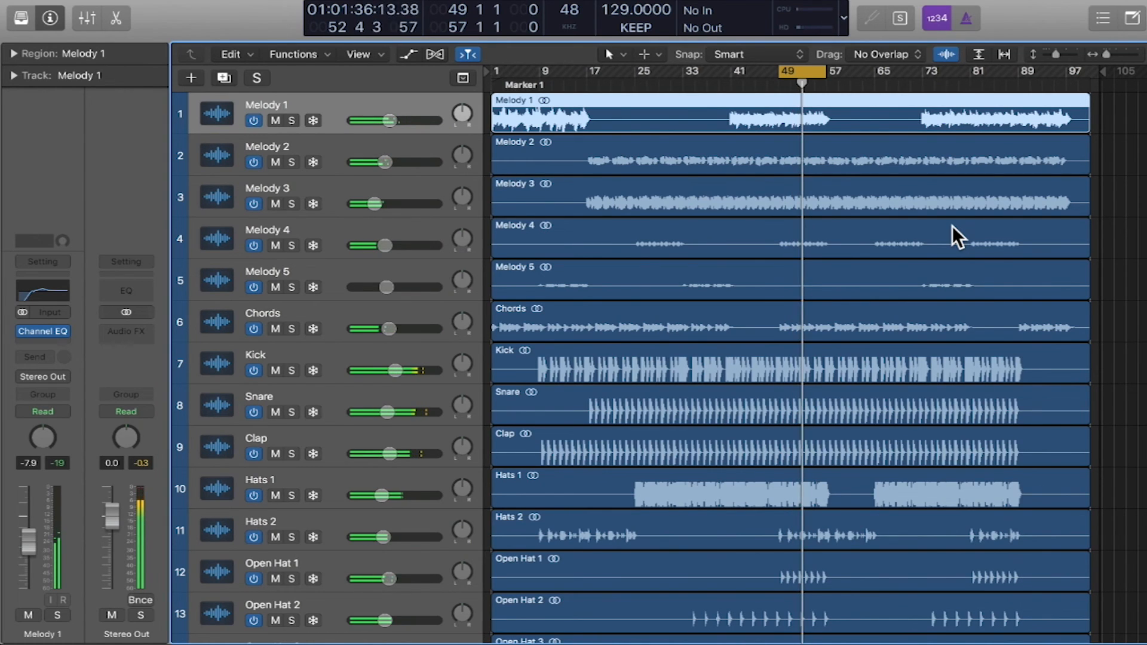
- Select all 18 tracks and lower their volumes together during playback, bringing Melody 1 to about -11.3 dB
key("space")
scroll(328, 142, "down", 5)
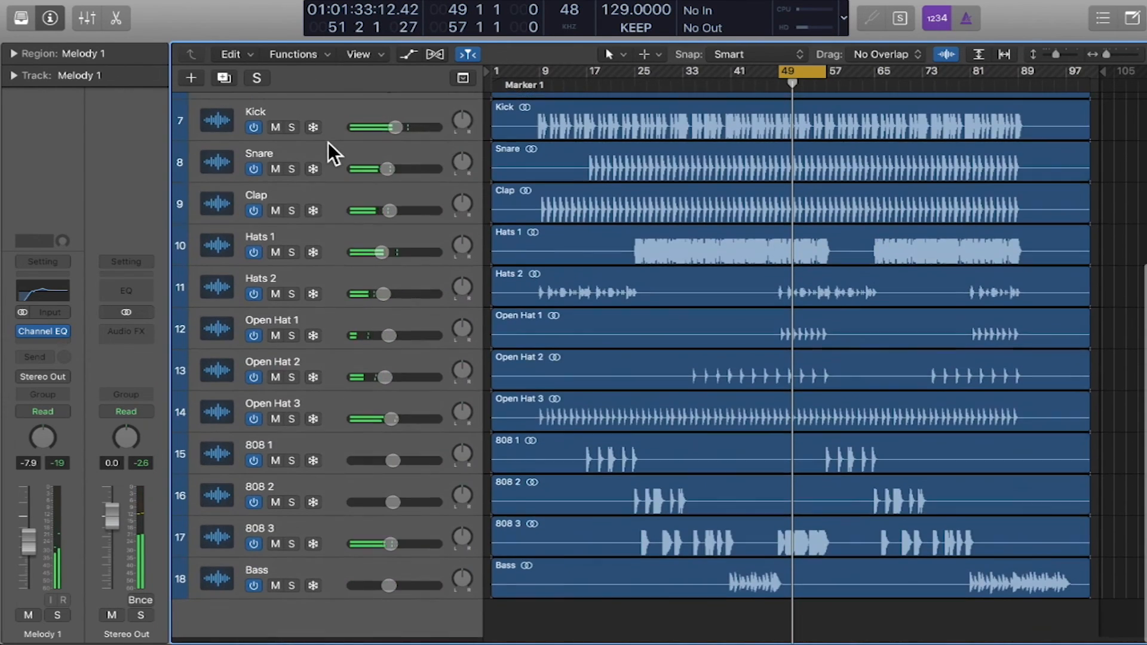
key("super+a")
scroll(339, 507, "up", 5)
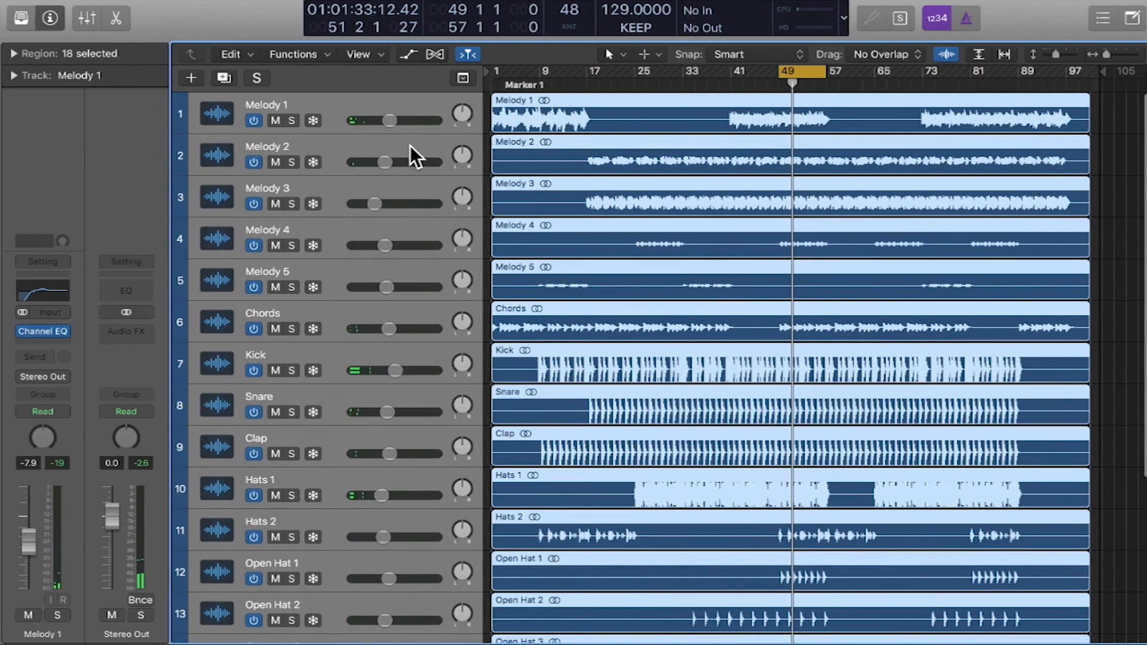
left_click_drag(372, 203, 370, 204)
key("space")
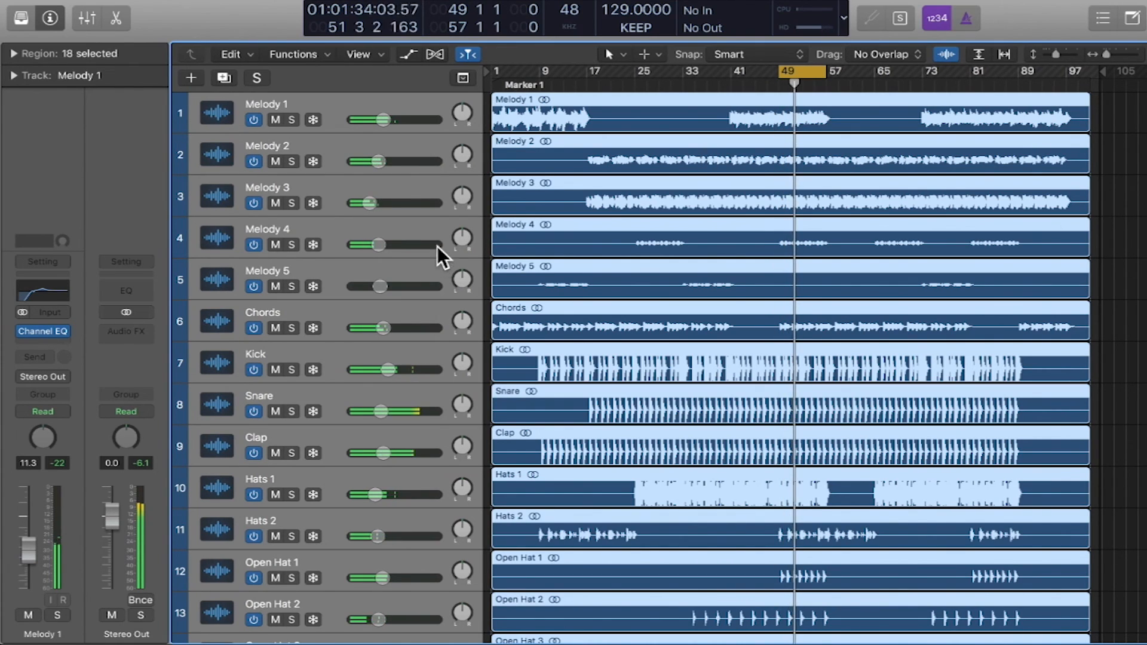
- Fine-tune the shared volume of all selected tracks against playback, settling Melody 1 at about -11.7 dB
left_click_drag(372, 204, 369, 205)
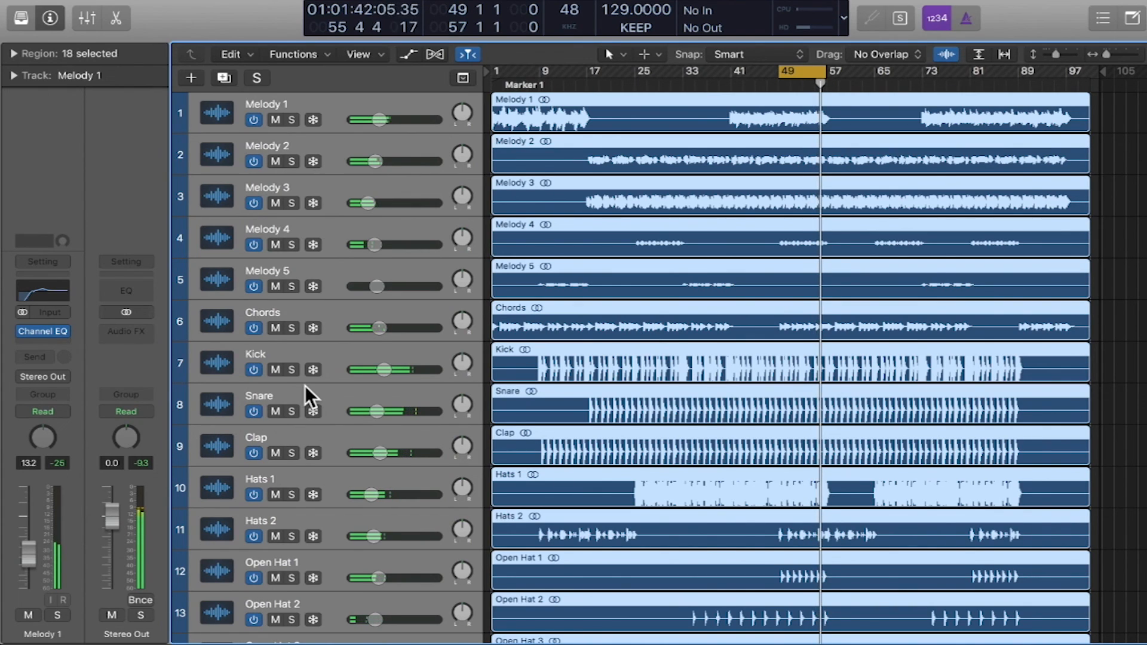
key("space")
key("space")
left_click_drag(368, 204, 370, 203)
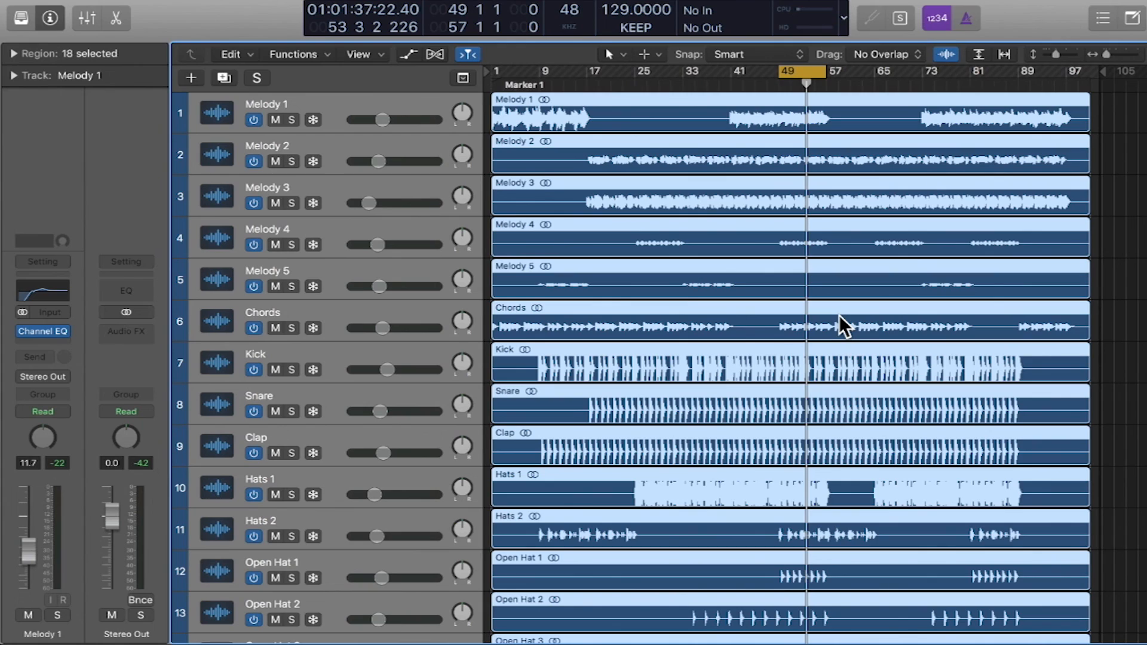
- Set the cycle range to the selected regions and set up a project bounce to PCM instead of MP3
key("super+u")
key("super+b")
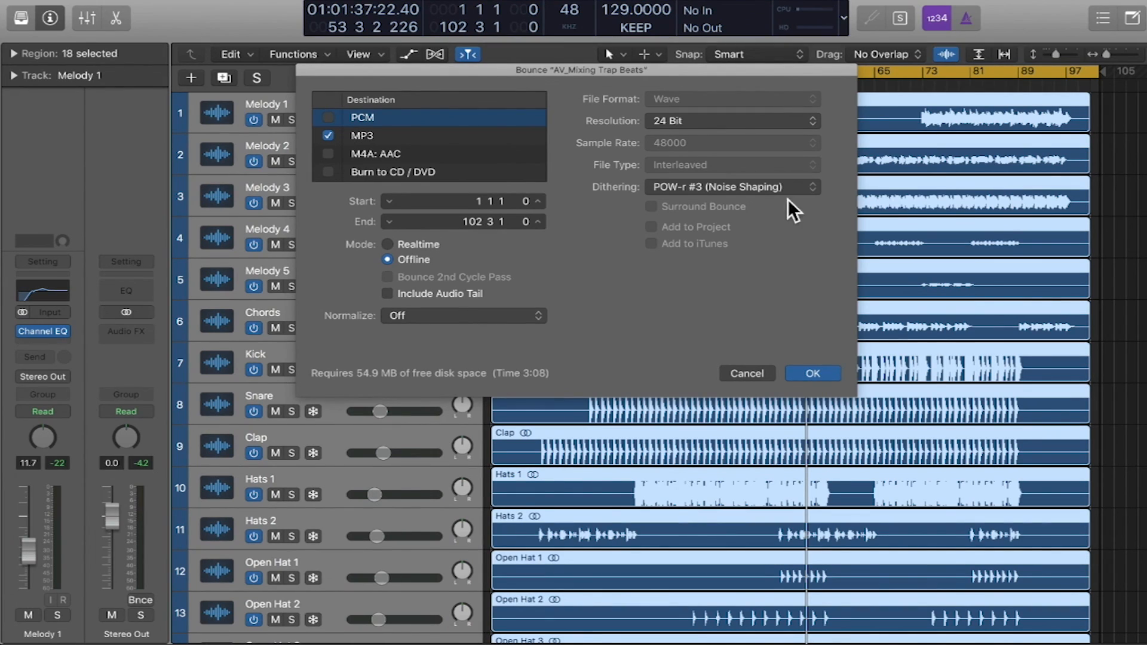
left_click(425, 135)
left_click(329, 135)
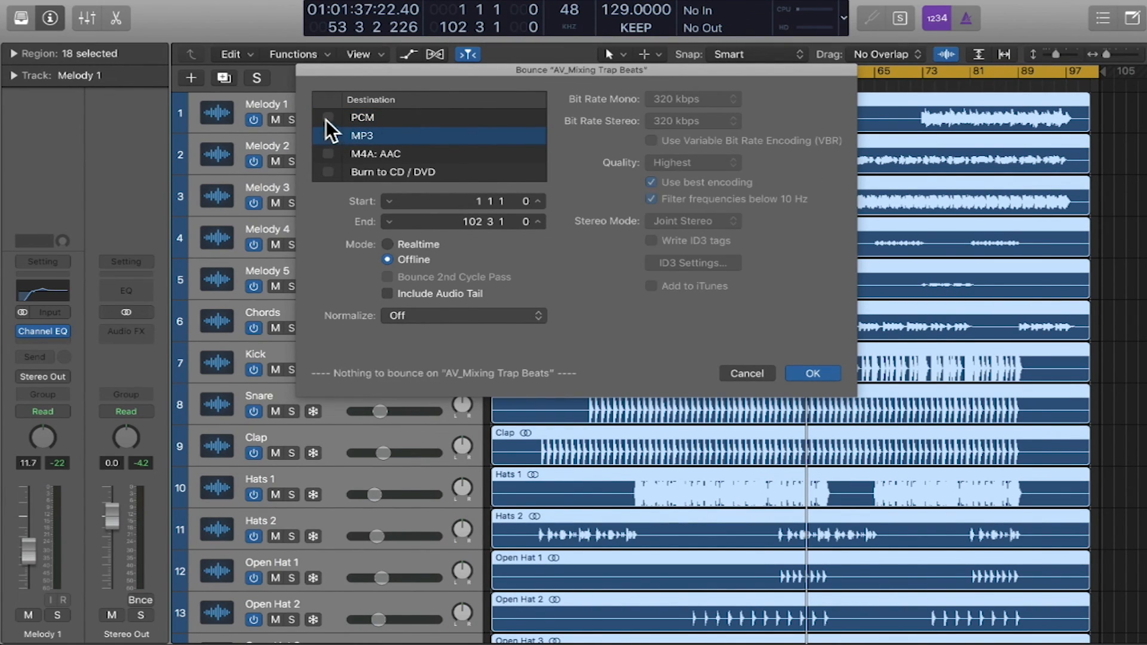
left_click(328, 117)
- Choose the Wave file format, 24 Bit resolution and a 48000 sample rate for the PCM bounce
left_click(725, 99)
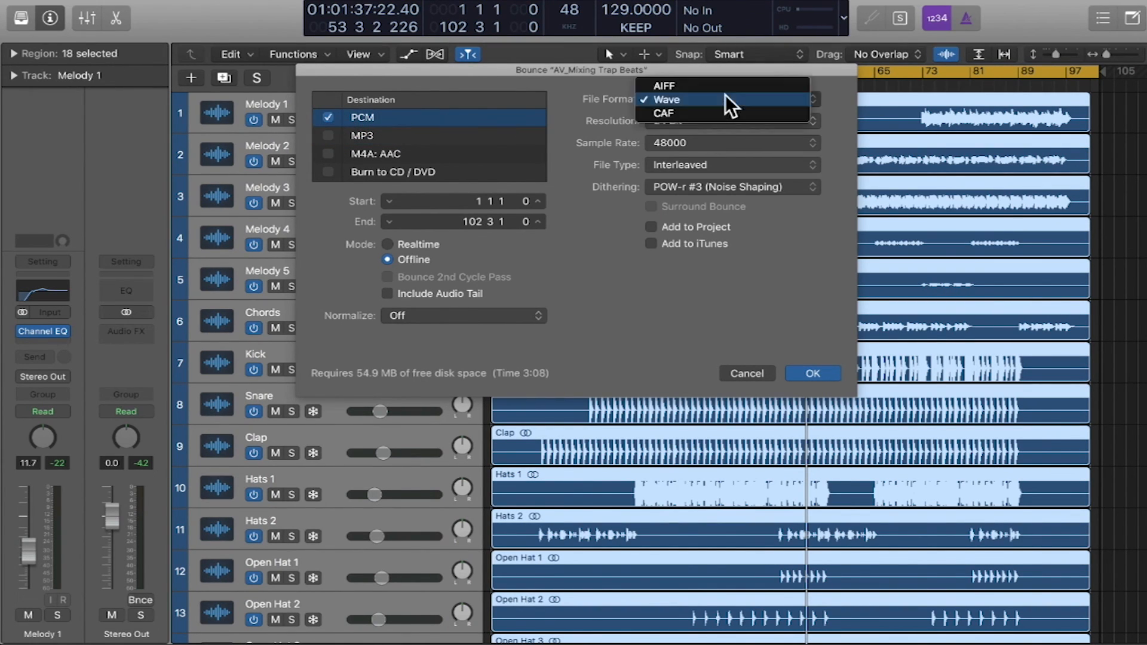
left_click(707, 101)
left_click(738, 118)
left_click(673, 149)
left_click(700, 143)
left_click(565, 238)
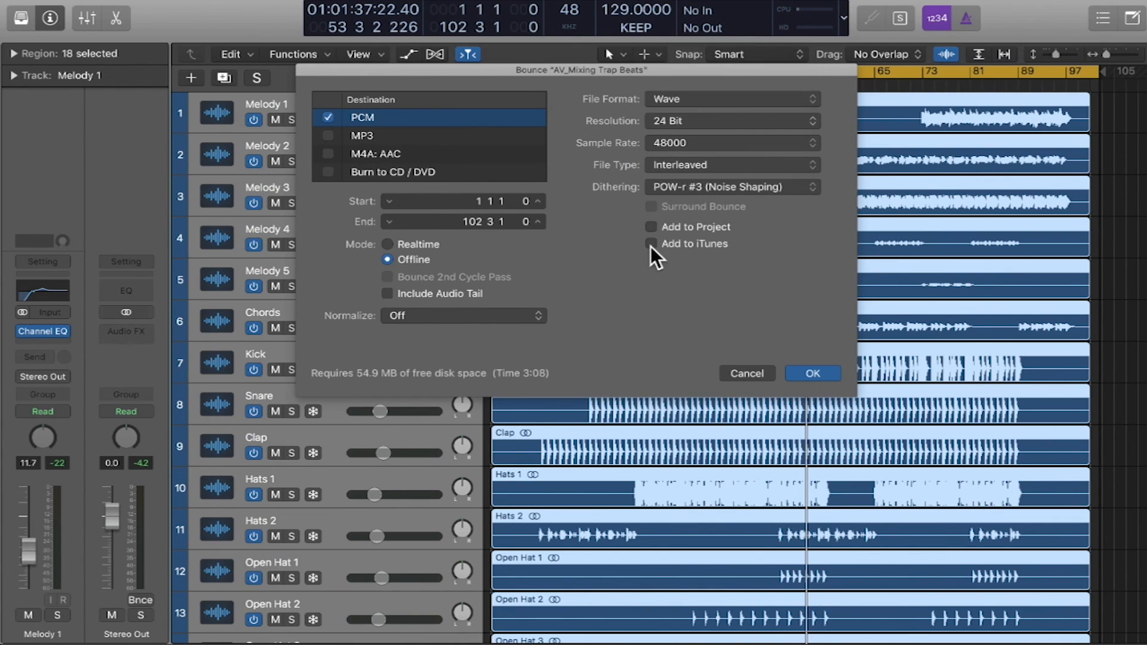